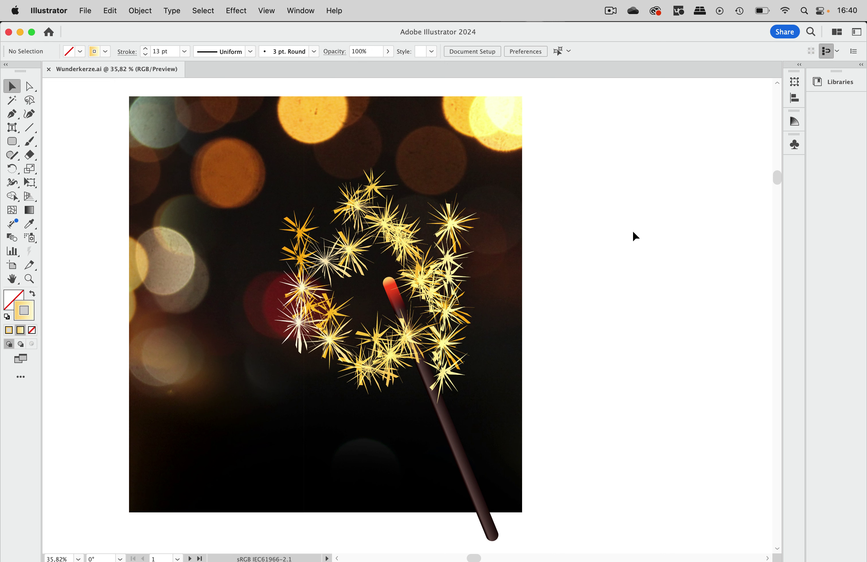
# Alt-drag a copy of the bokeh background photo onto the right-hand artboard and align it there
pyautogui.scroll(-4, 600, 234)
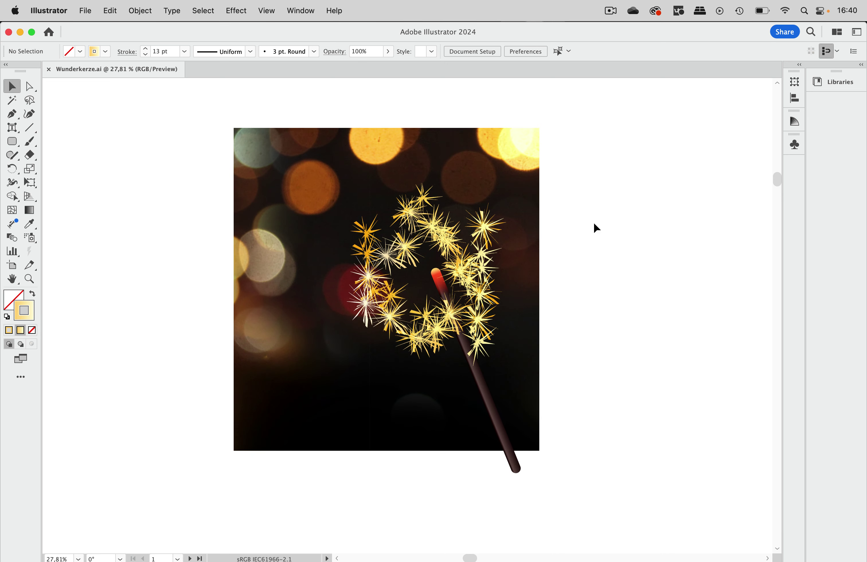
pyautogui.click(520, 150)
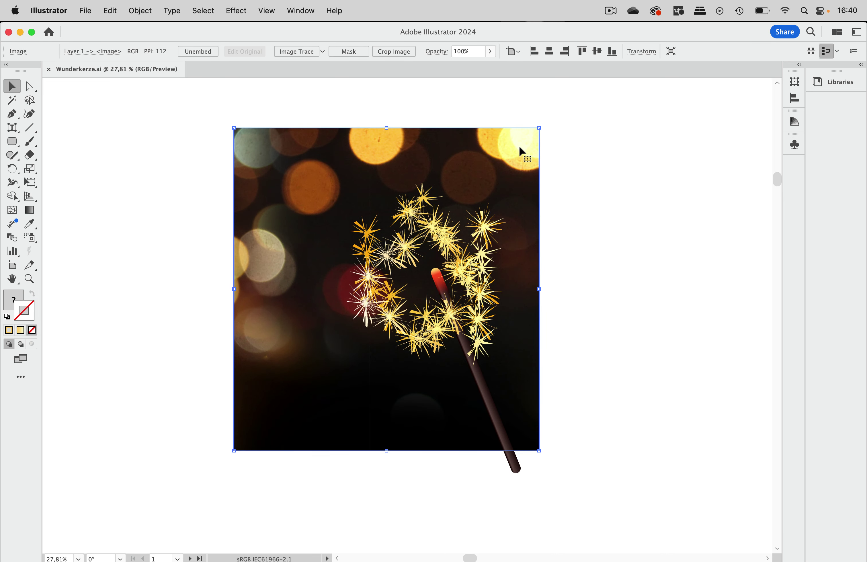
pyautogui.hscroll(3, 688, 245)
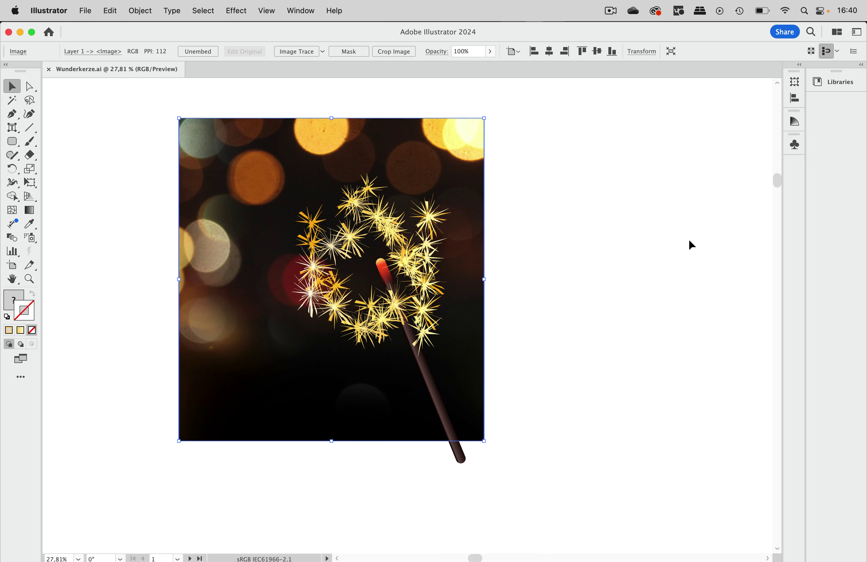
pyautogui.scroll(-2, 685, 250)
pyautogui.hscroll(3, 685, 250)
pyautogui.scroll(2, 685, 249)
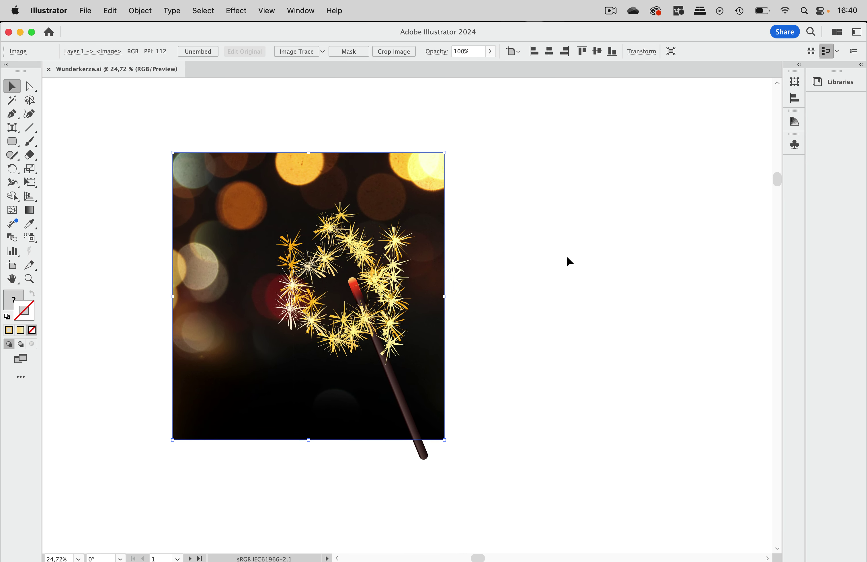
pyautogui.scroll(-3, 557, 272)
pyautogui.hscroll(4, 557, 271)
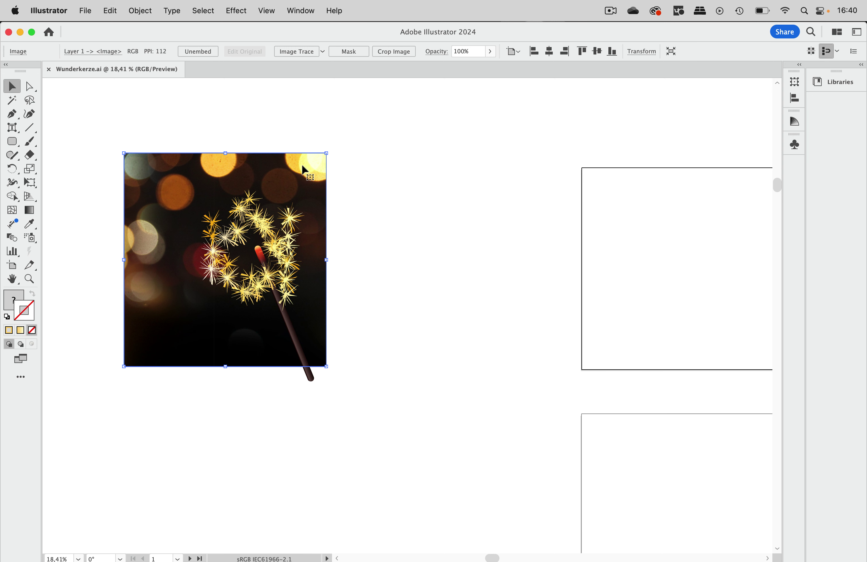
pyautogui.moveTo(302, 166); pyautogui.dragTo(702, 189)
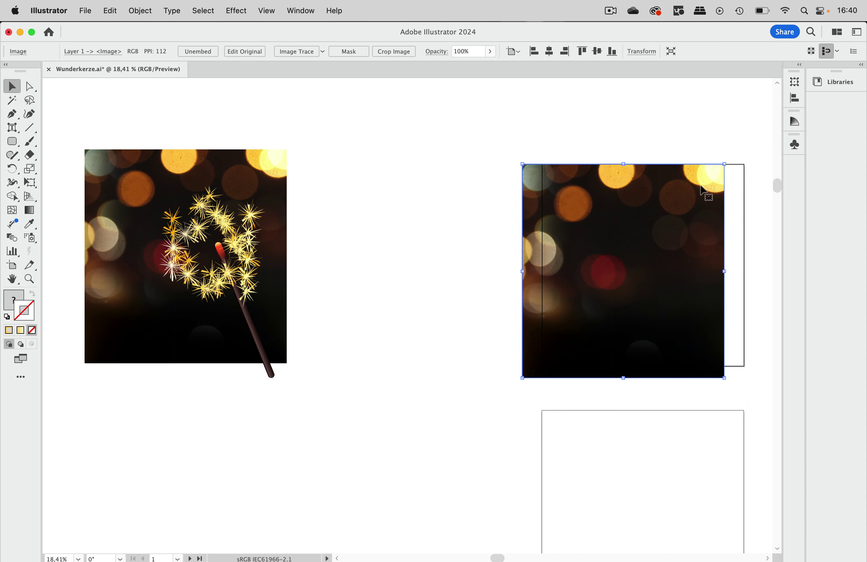
pyautogui.hscroll(3, 702, 190)
pyautogui.moveTo(605, 198); pyautogui.dragTo(621, 197)
pyautogui.scroll(-2, 627, 257)
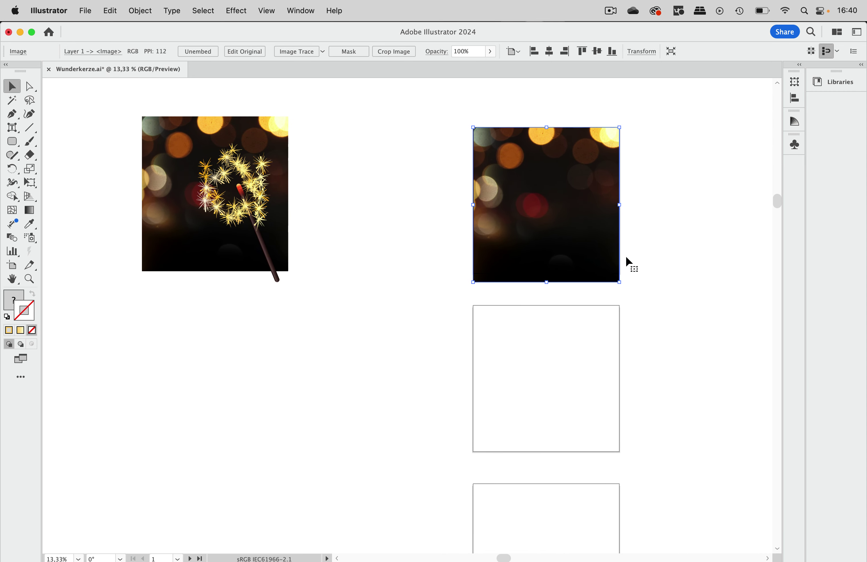
pyautogui.click(640, 229)
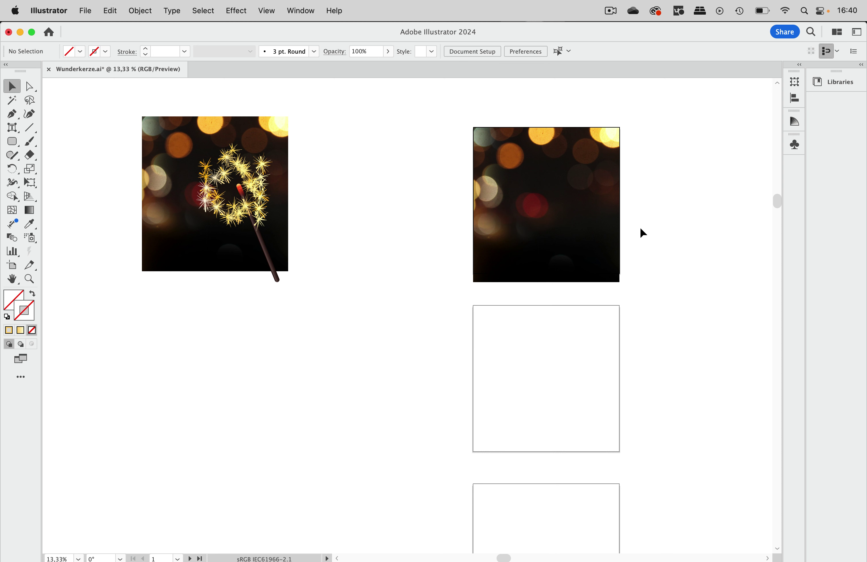
# Check the artboards and their 1080 × 1080 px sizes with the Artboard tool, then exit it
pyautogui.hscroll(2, 604, 248)
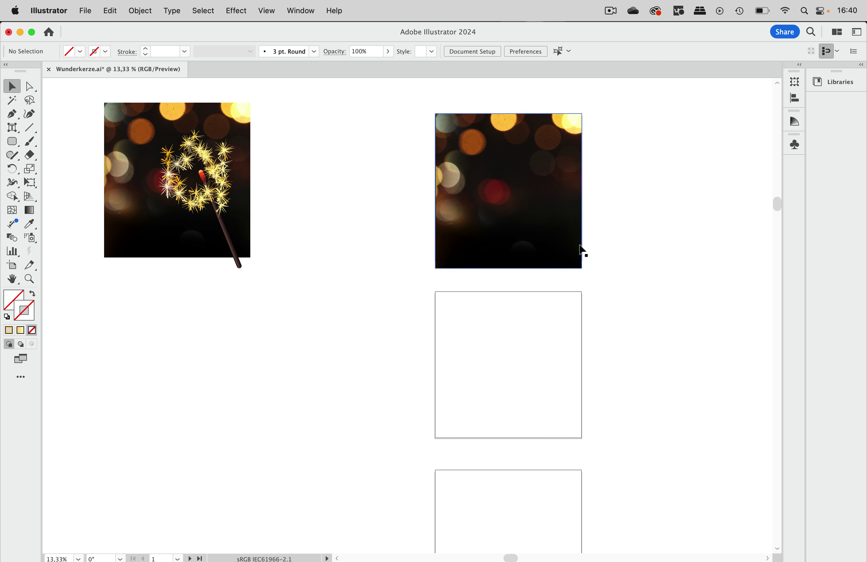
pyautogui.scroll(-2, 612, 354)
pyautogui.hscroll(2, 611, 354)
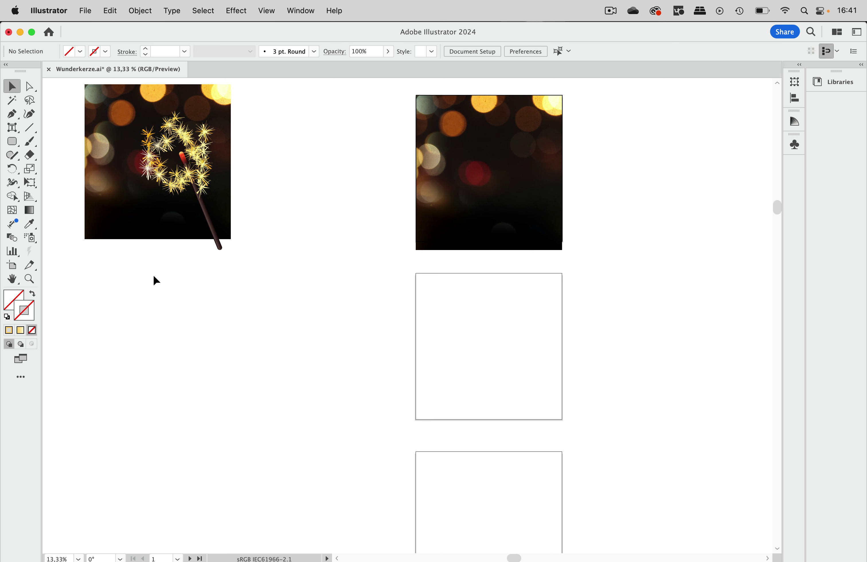
pyautogui.click(19, 263)
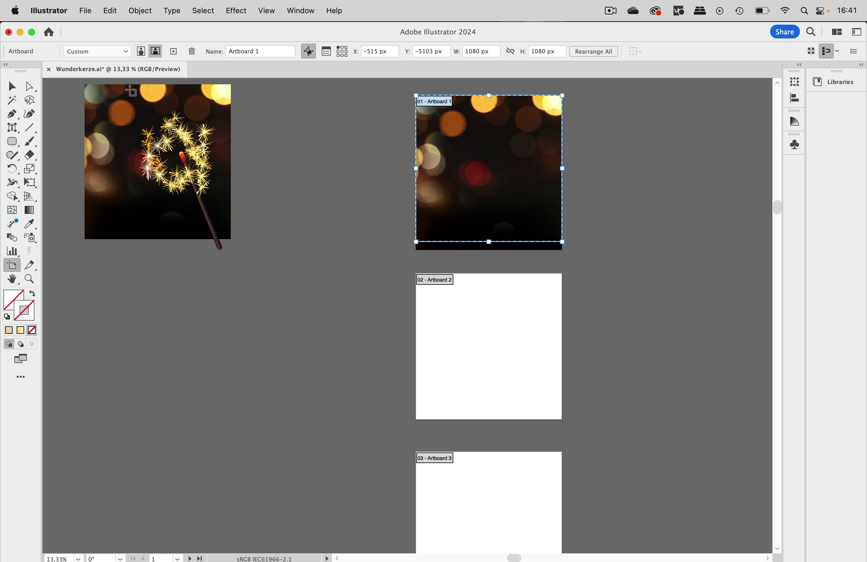
pyautogui.click(12, 86)
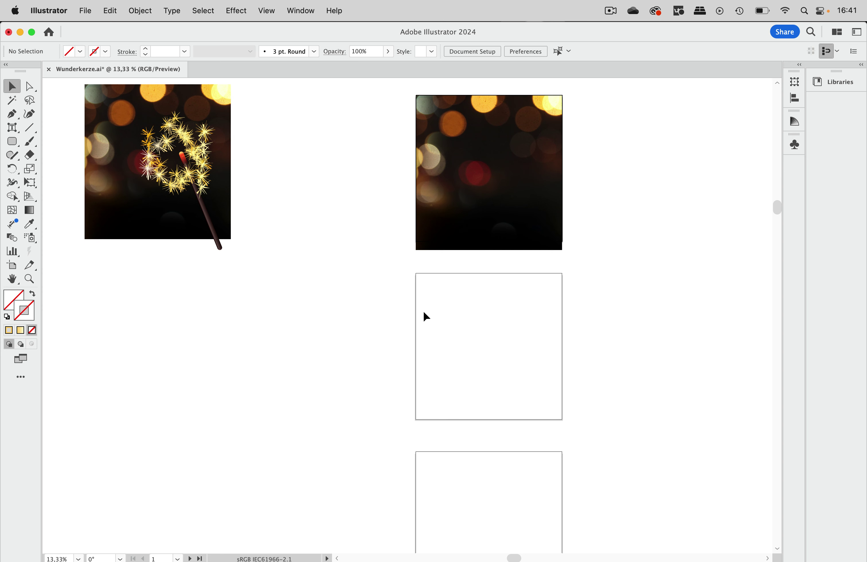
pyautogui.scroll(-5, 423, 311)
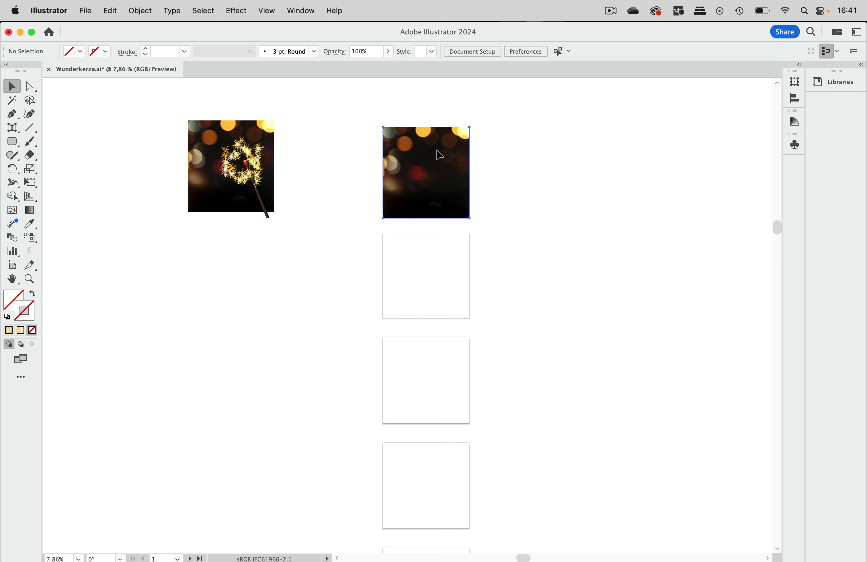
# Copy the bokeh photo down onto the second artboard, then repeat it with Cmd+D onto each remaining artboard
pyautogui.moveTo(439, 156); pyautogui.dragTo(449, 261)
pyautogui.scroll(-5, 562, 244)
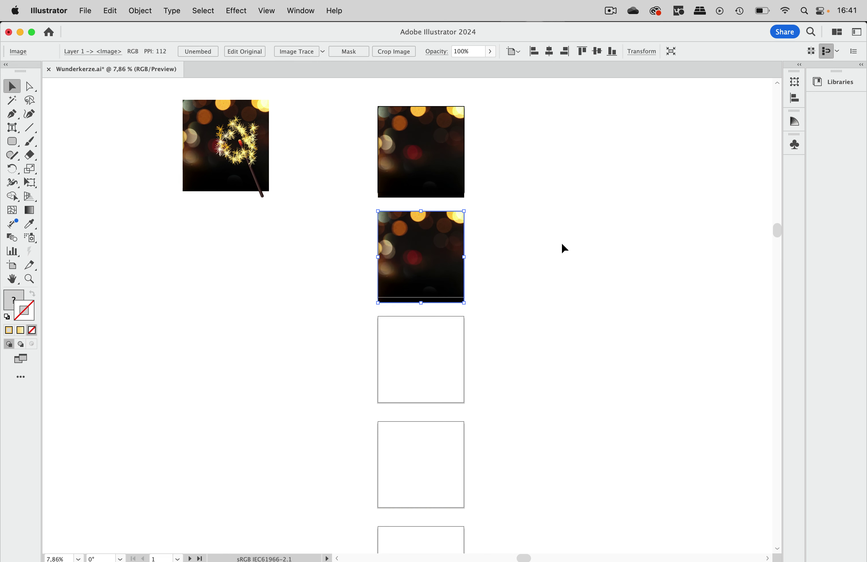
pyautogui.press('super+d')
pyautogui.press('super+d')
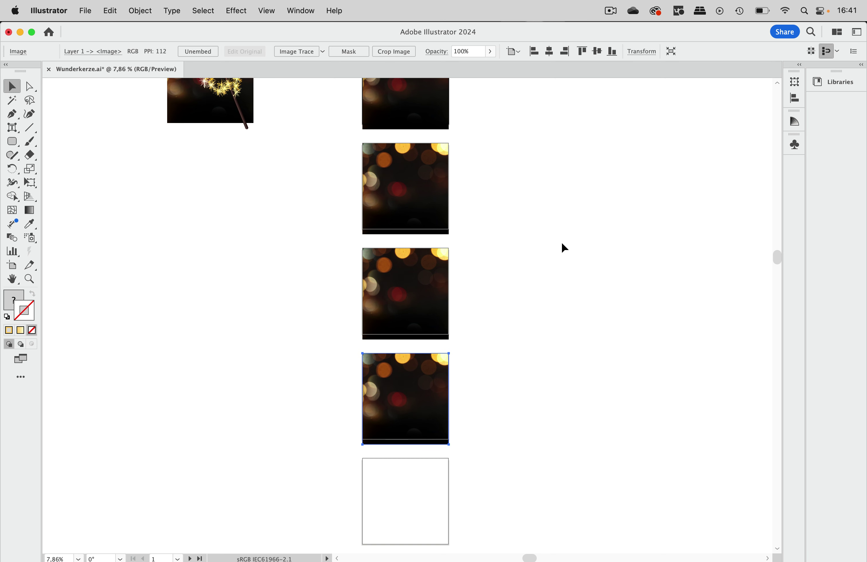
pyautogui.scroll(-3, 565, 248)
pyautogui.press('super+d')
pyautogui.scroll(-2, 564, 248)
pyautogui.press('super+d')
pyautogui.hscroll(-2, 564, 248)
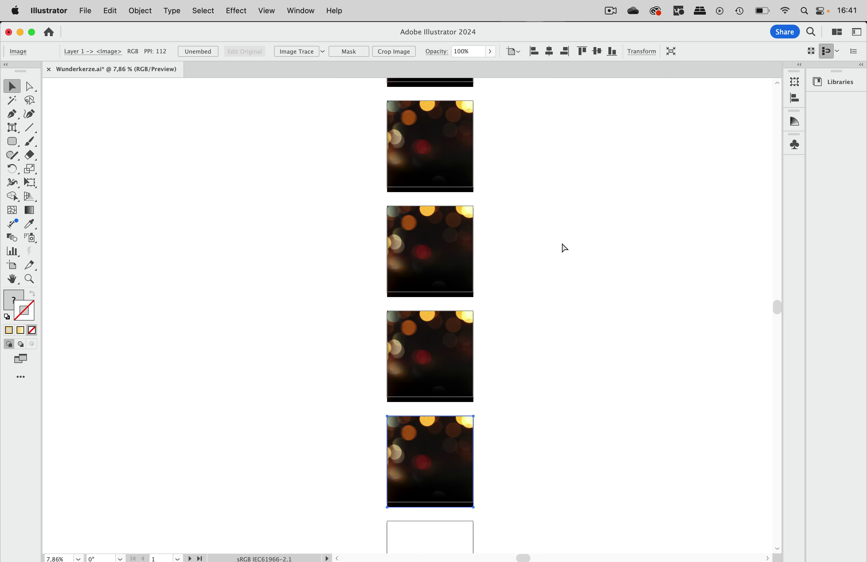
pyautogui.scroll(-3, 564, 248)
pyautogui.press('super+d')
pyautogui.scroll(-2, 561, 241)
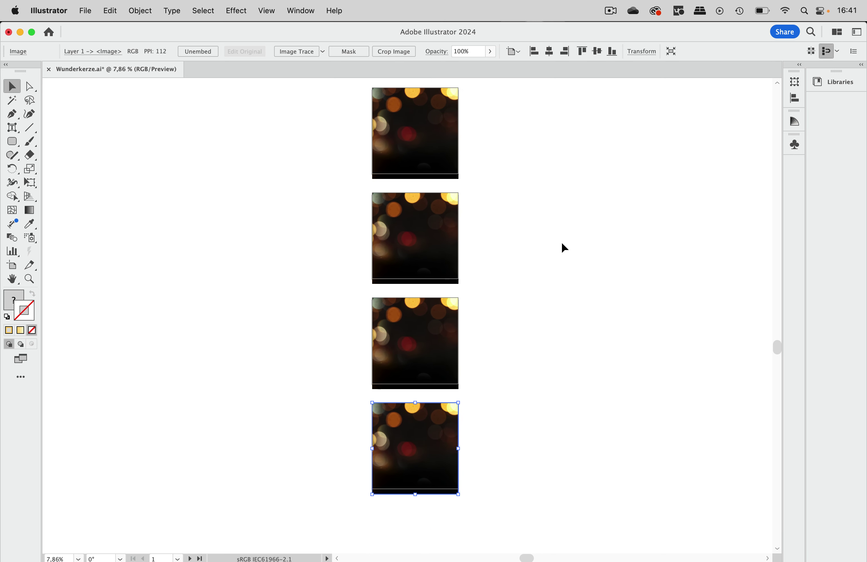
pyautogui.scroll(2, 561, 241)
pyautogui.scroll(-1, 561, 241)
pyautogui.scroll(-1, 545, 262)
pyautogui.scroll(-5, 544, 261)
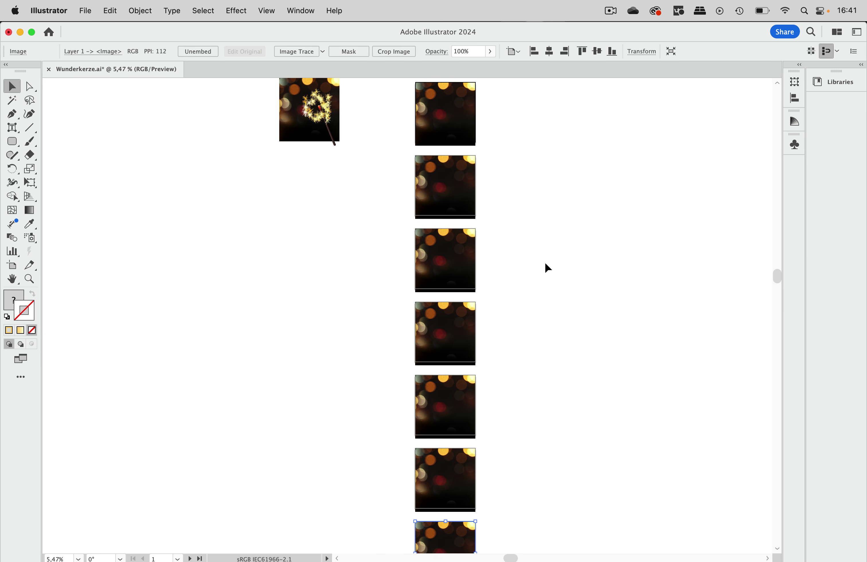
# Marquee-select all the bokeh copies in the column to check them, then deselect
pyautogui.moveTo(488, 234); pyautogui.dragTo(447, 437)
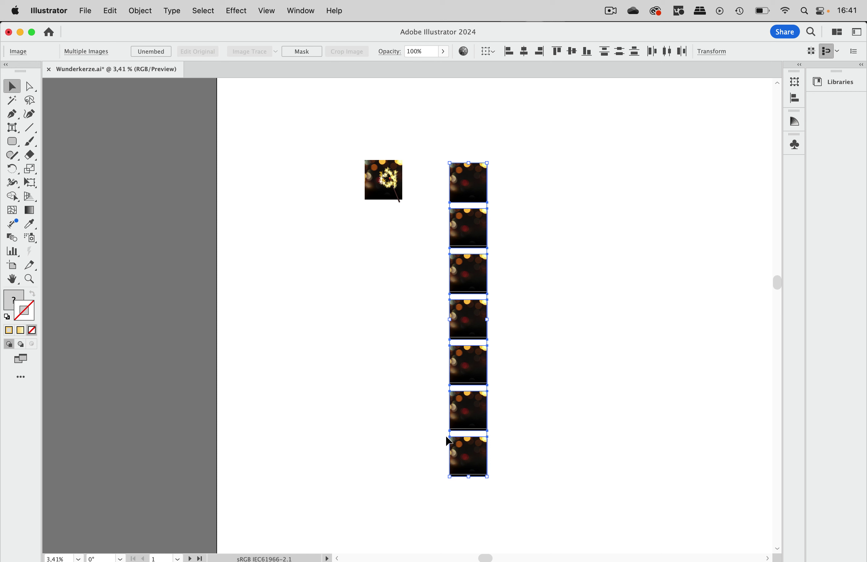
pyautogui.press('super')
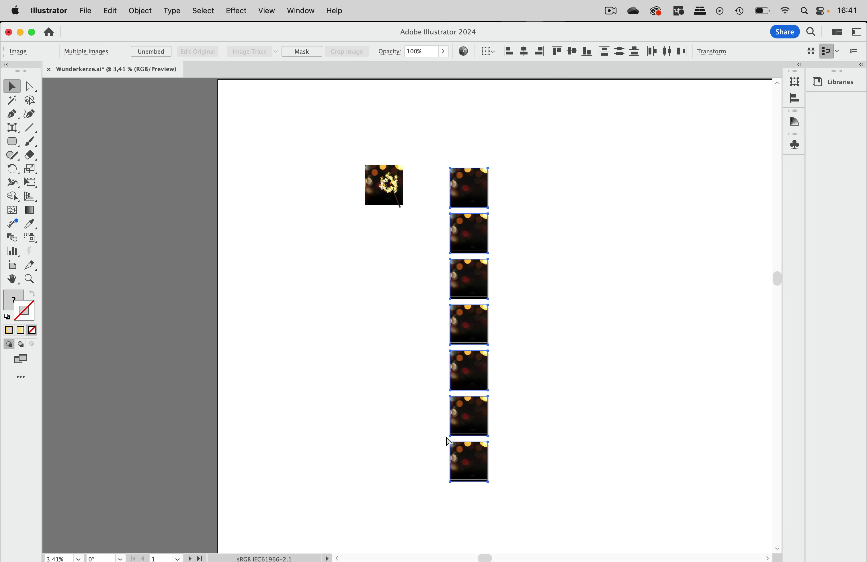
pyautogui.press('super+shift+a')
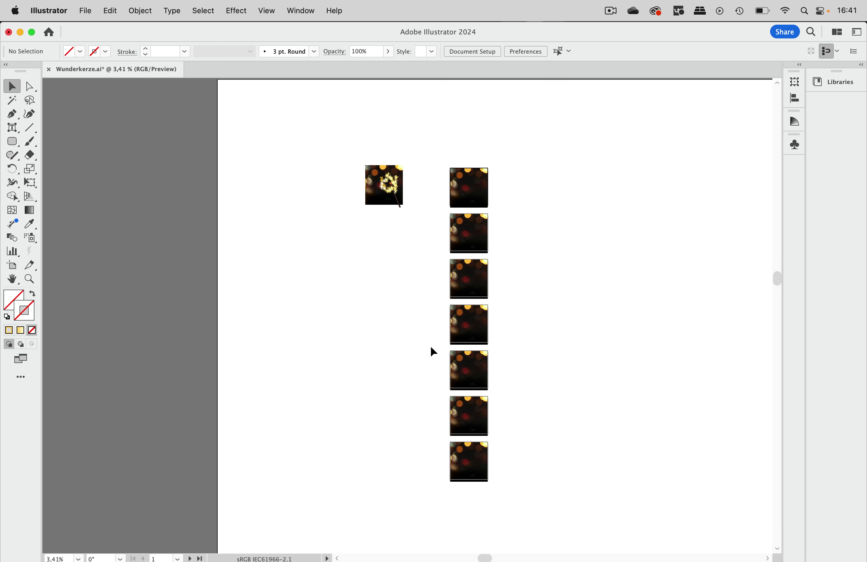
pyautogui.scroll(5, 495, 146)
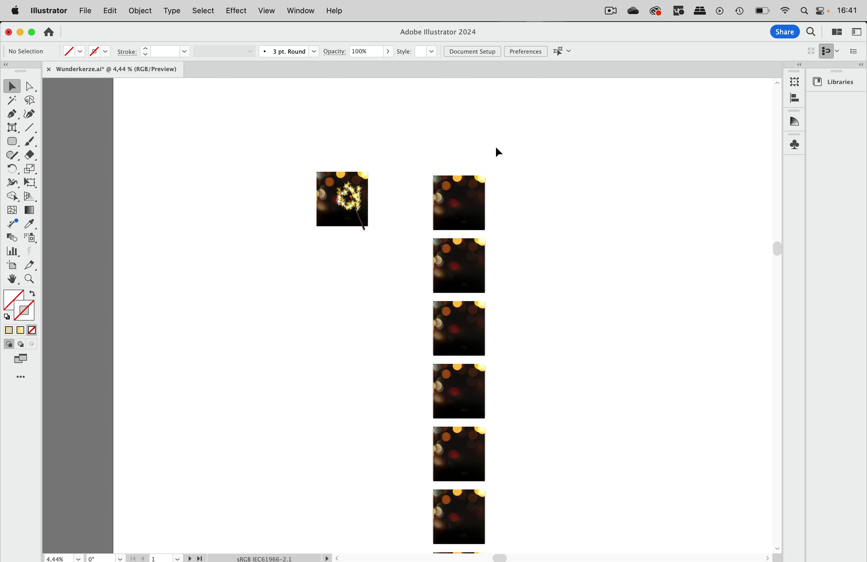
pyautogui.hscroll(-3, 421, 257)
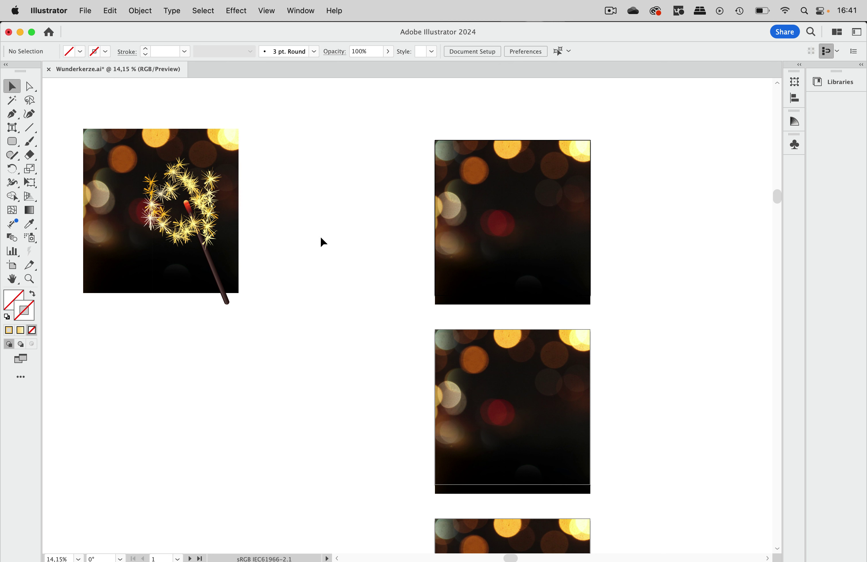
# Draw a tall, narrow rectangle on the white area beside the first bokeh artboard
pyautogui.click(14, 143)
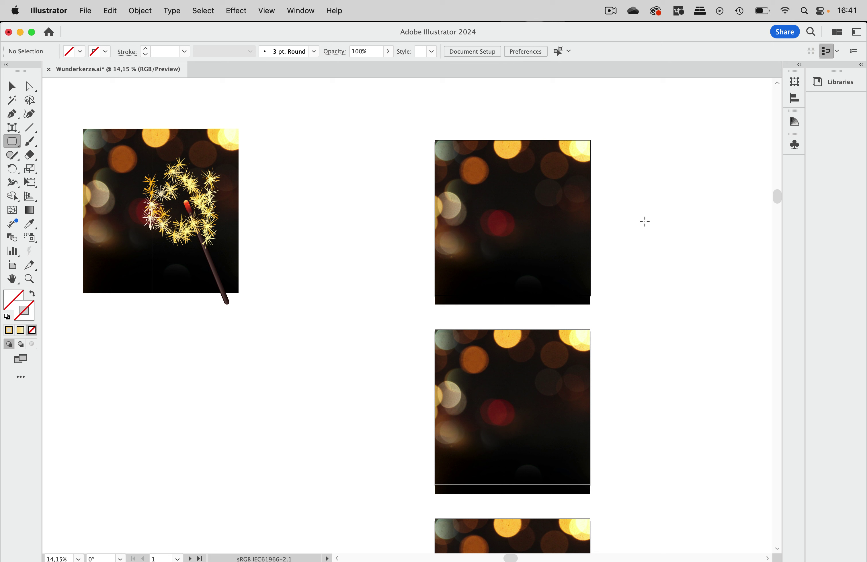
pyautogui.moveTo(617, 198)
pyautogui.mouseDown()
pyautogui.moveTo(637, 317)
pyautogui.moveTo(622, 314)
pyautogui.mouseUp()
pyautogui.scroll(2, 627, 209)
pyautogui.scroll(6, 622, 176)
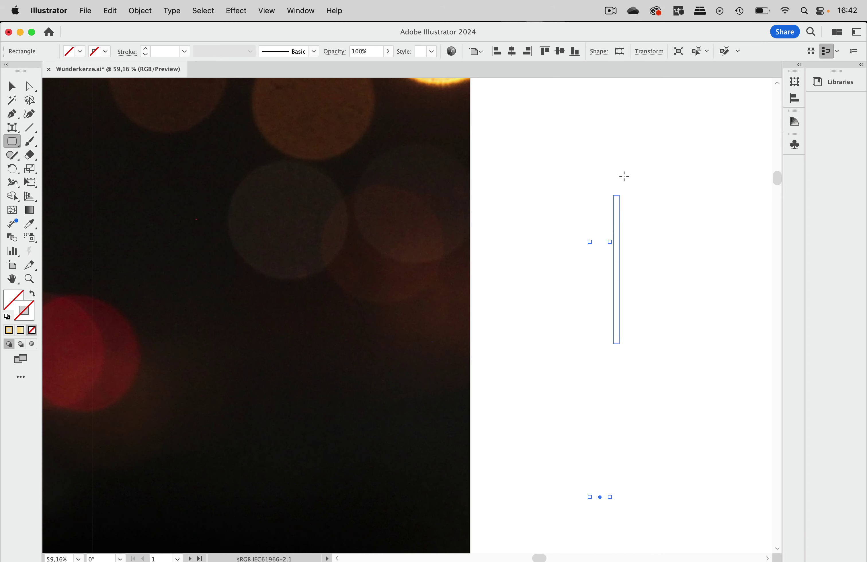
pyautogui.hscroll(2, 623, 176)
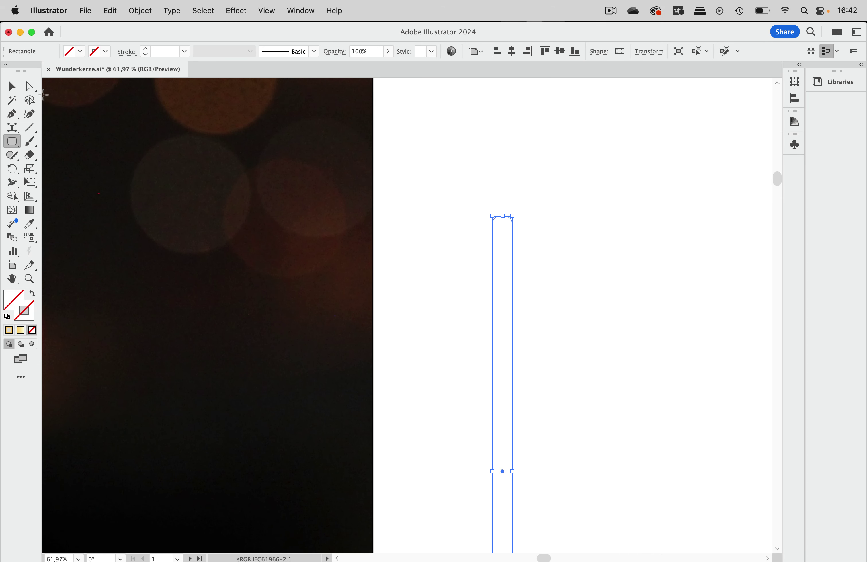
# Round the rectangle's corners to 16 px using the Direct Selection corner widget
pyautogui.click(29, 86)
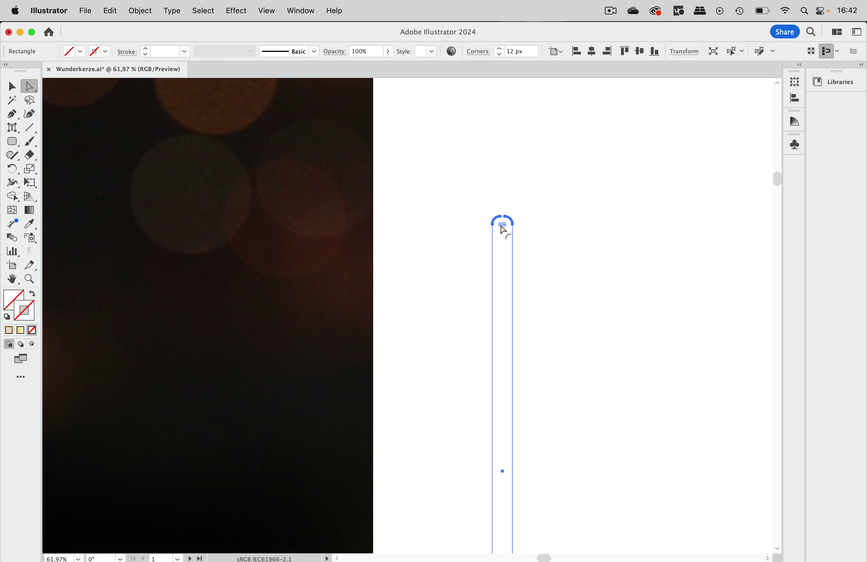
pyautogui.moveTo(501, 225); pyautogui.dragTo(518, 255)
pyautogui.click(12, 86)
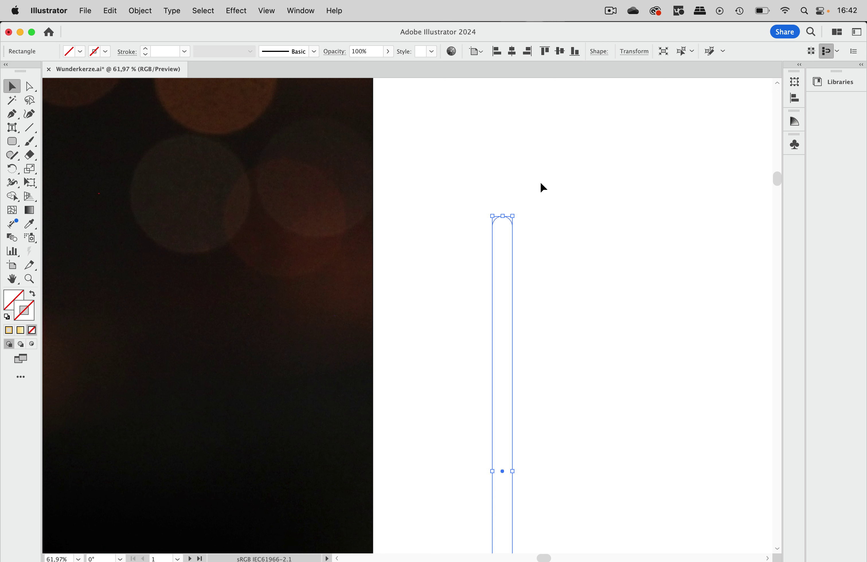
# Apply a linear gradient from the Gradient panel as the rectangle's fill, with no stroke
pyautogui.click(309, 10)
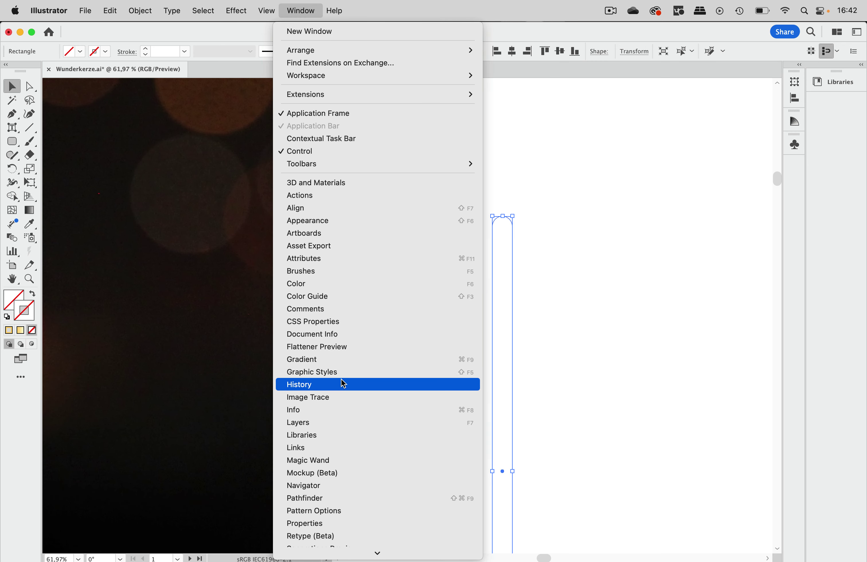
pyautogui.click(347, 360)
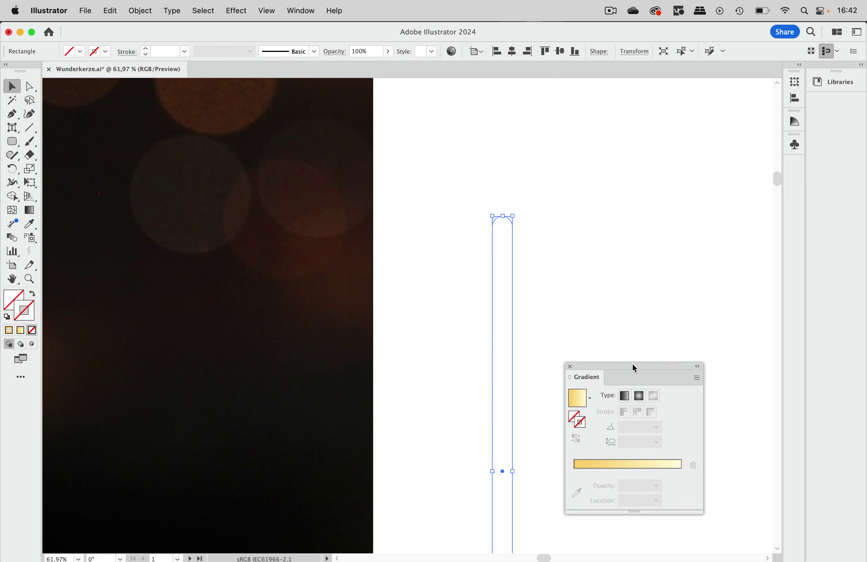
pyautogui.moveTo(632, 362); pyautogui.dragTo(605, 196)
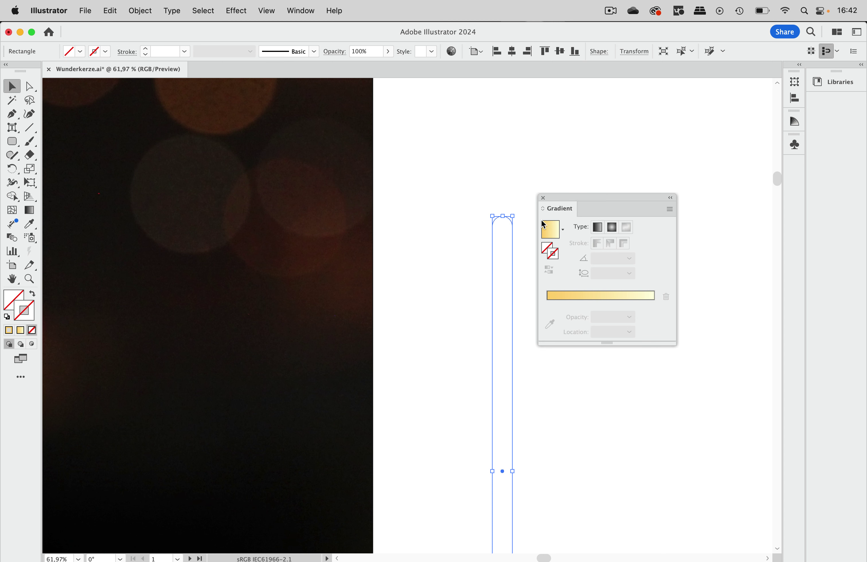
pyautogui.click(563, 230)
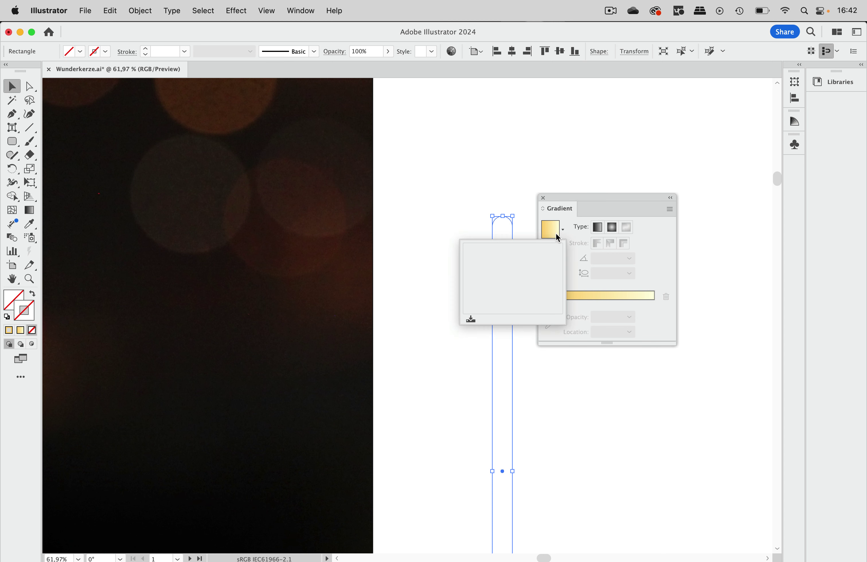
pyautogui.click(609, 204)
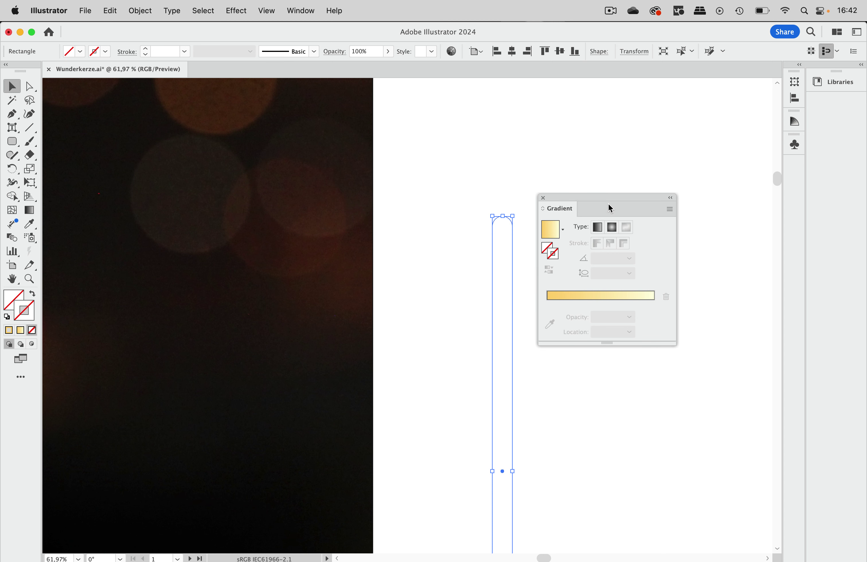
pyautogui.click(554, 235)
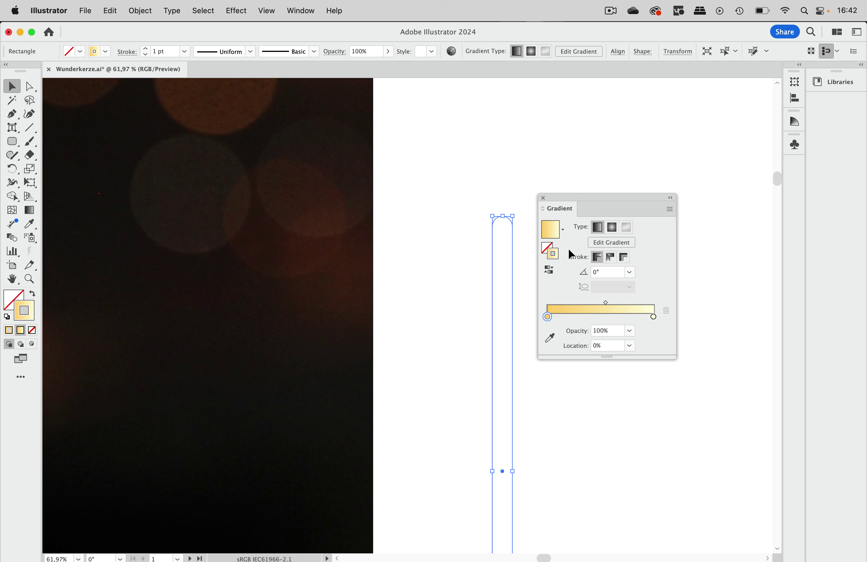
pyautogui.hotkey('shift', 'x')
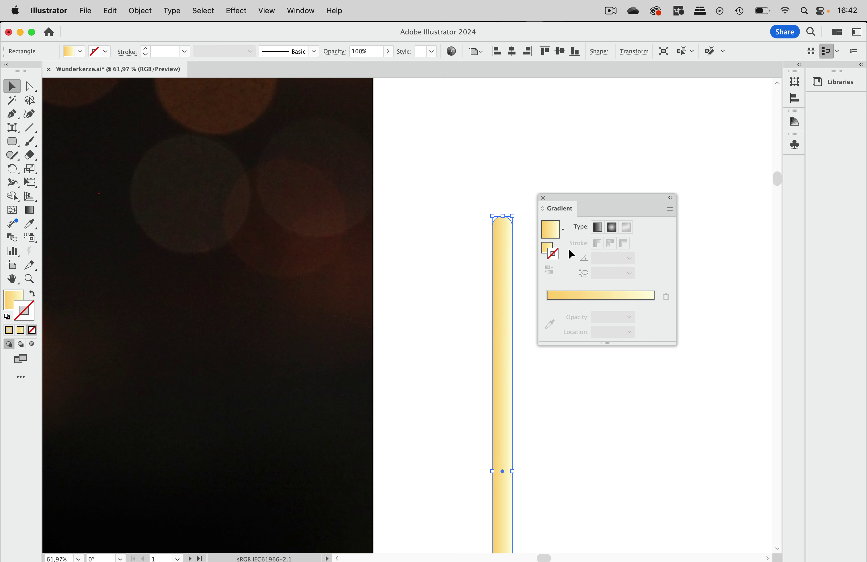
pyautogui.click(550, 248)
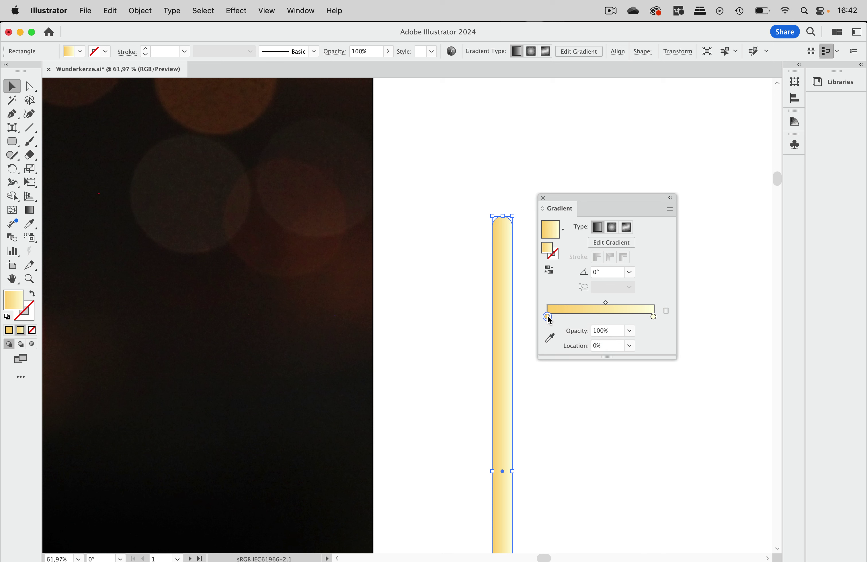
# Make the gradient's left stop black and the right stop dark brown
pyautogui.doubleClick(548, 317)
pyautogui.click(510, 379)
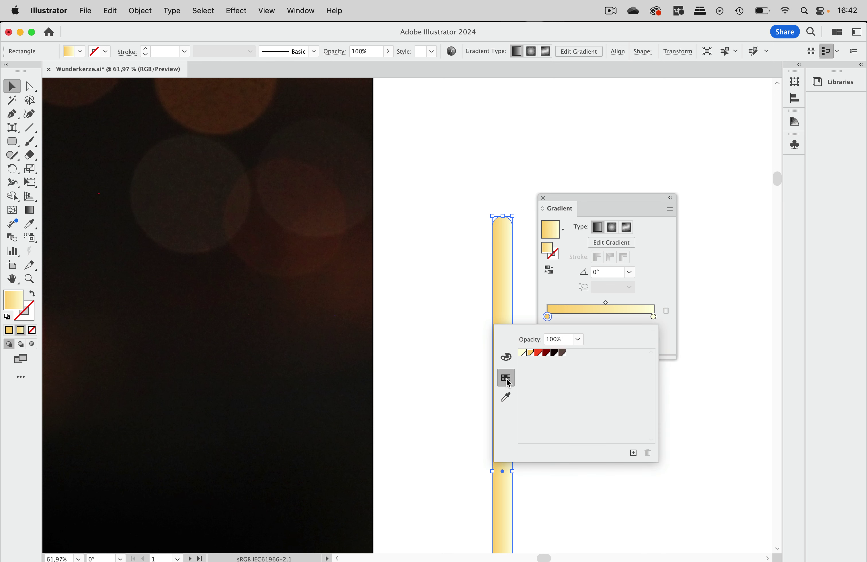
pyautogui.click(554, 353)
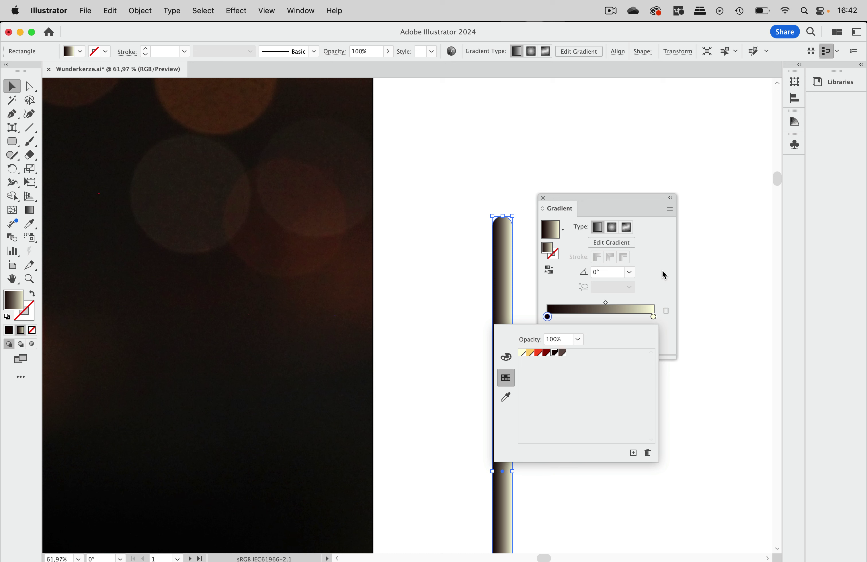
pyautogui.click(653, 316)
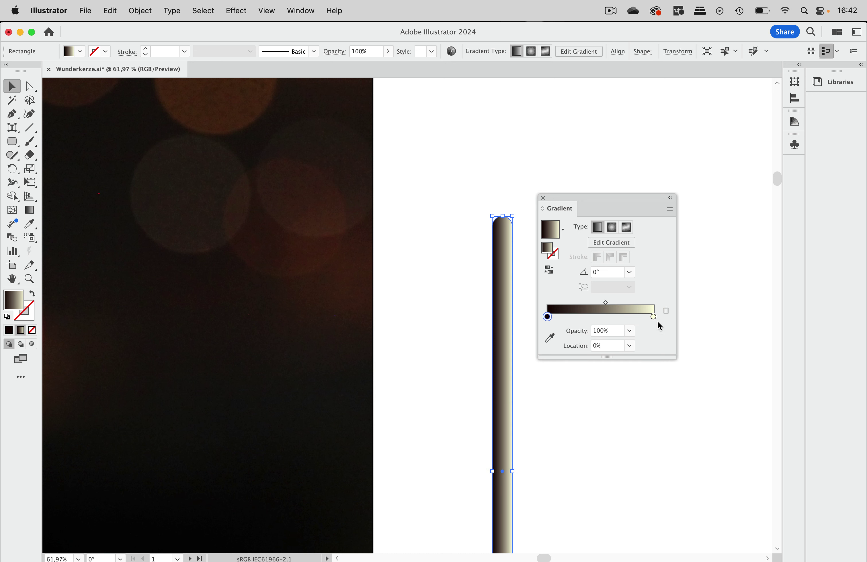
pyautogui.doubleClick(653, 316)
pyautogui.click(562, 353)
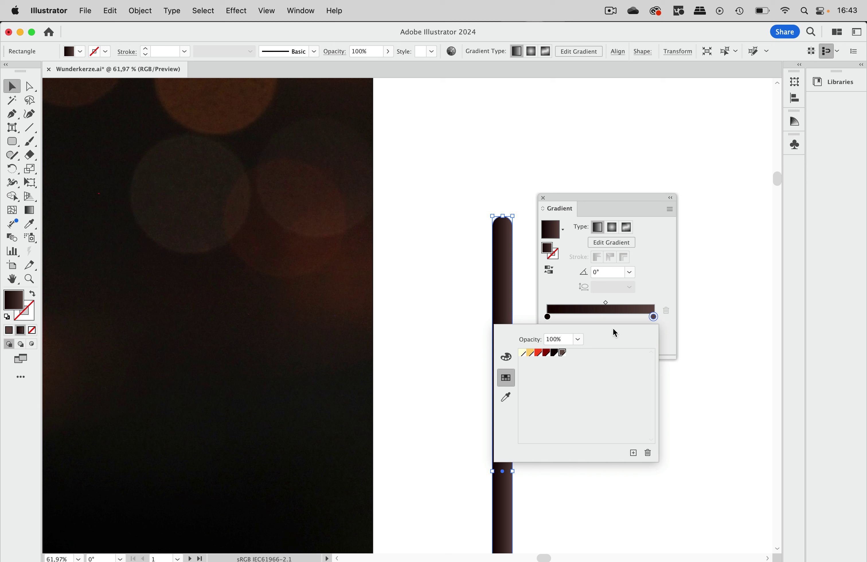
# Move the brown stop to about 18% and add a black stop at the gradient's end
pyautogui.moveTo(653, 316); pyautogui.dragTo(561, 316)
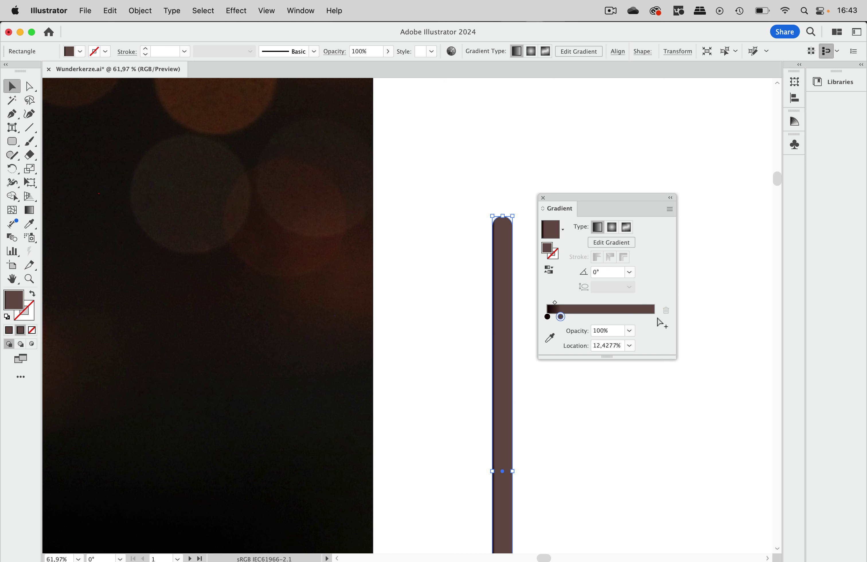
pyautogui.press('super+z')
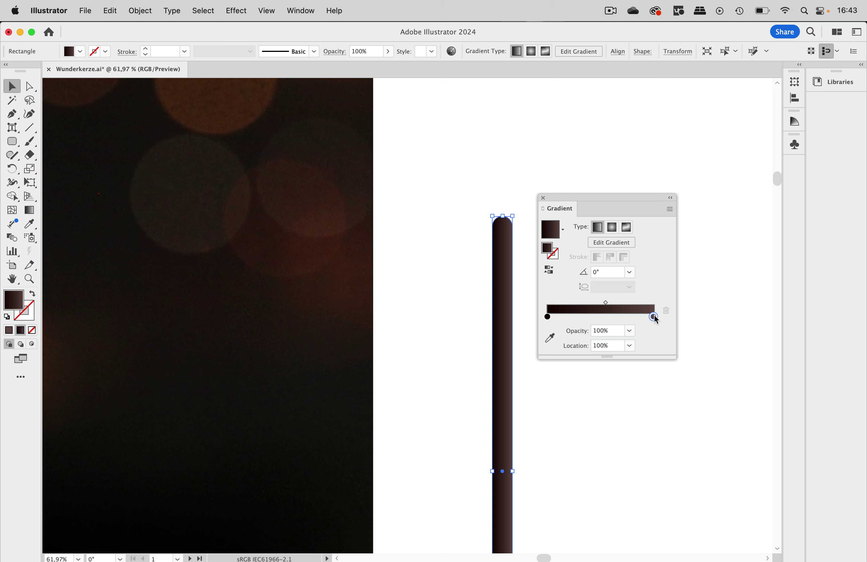
pyautogui.moveTo(654, 315); pyautogui.dragTo(566, 316)
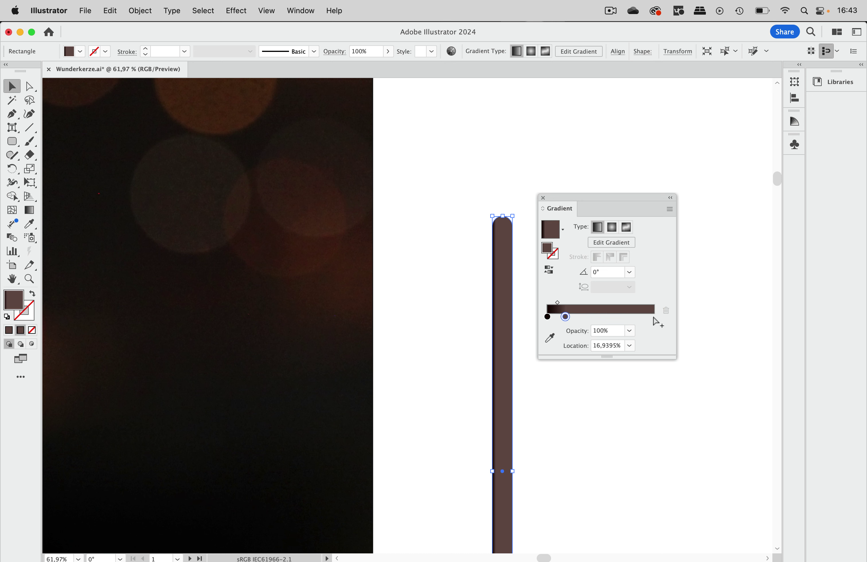
pyautogui.click(652, 316)
pyautogui.doubleClick(653, 317)
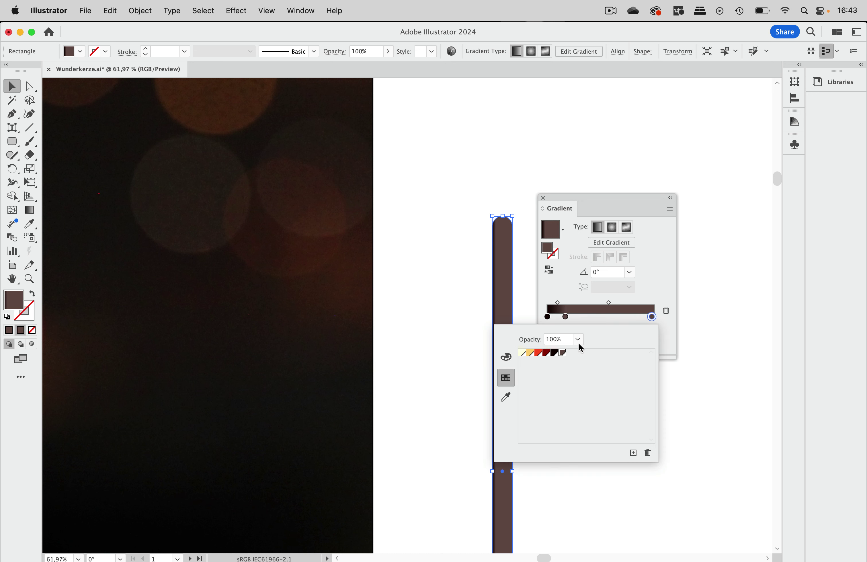
pyautogui.click(554, 352)
pyautogui.click(656, 293)
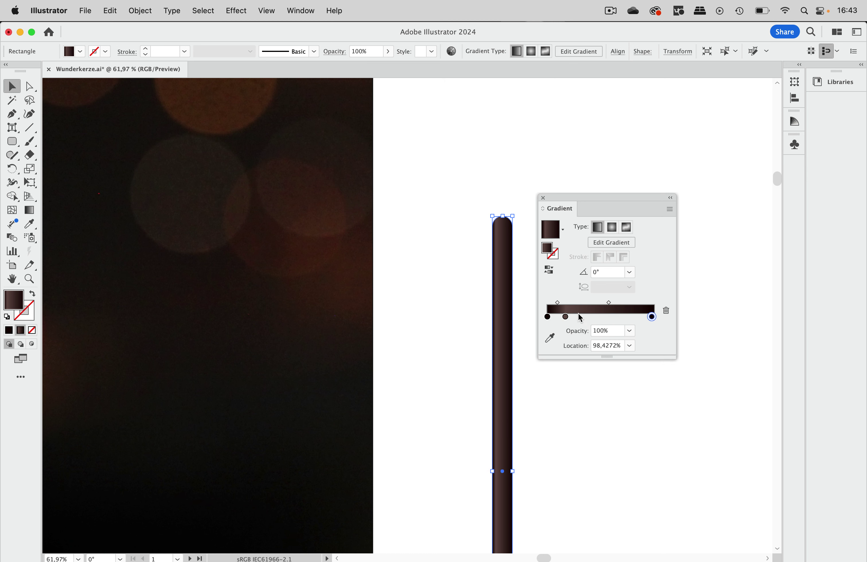
pyautogui.moveTo(566, 316); pyautogui.dragTo(563, 318)
pyautogui.click(548, 317)
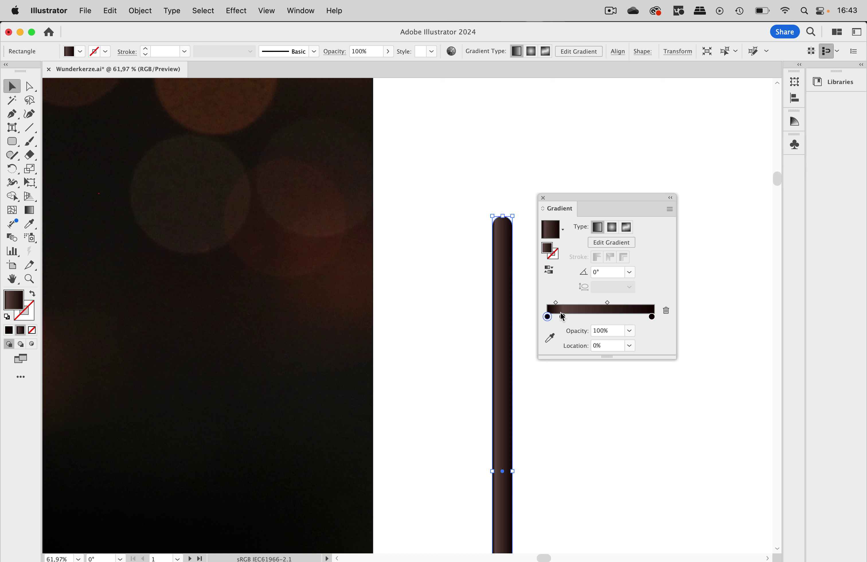
pyautogui.moveTo(564, 317); pyautogui.dragTo(568, 318)
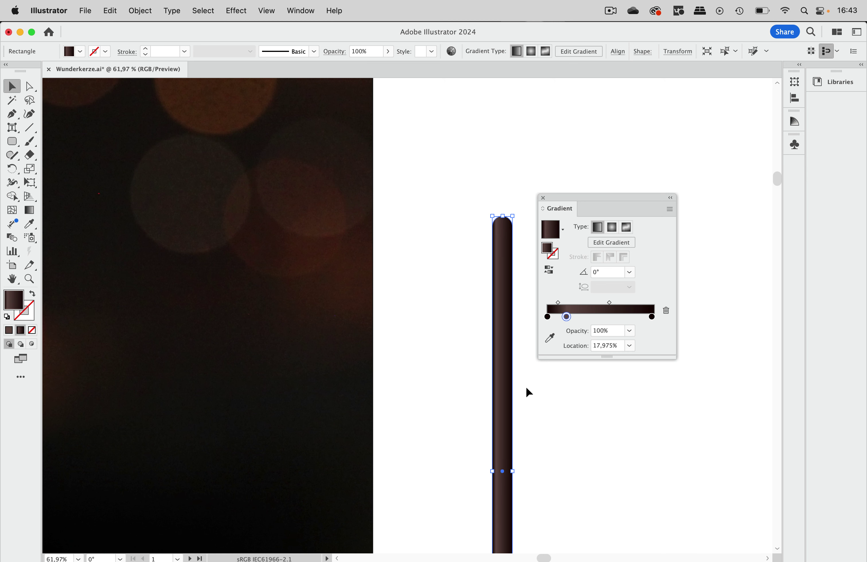
# With the Gradient tool, drag the brown stop on the candle's annotator to about 22.9%
pyautogui.scroll(5, 525, 387)
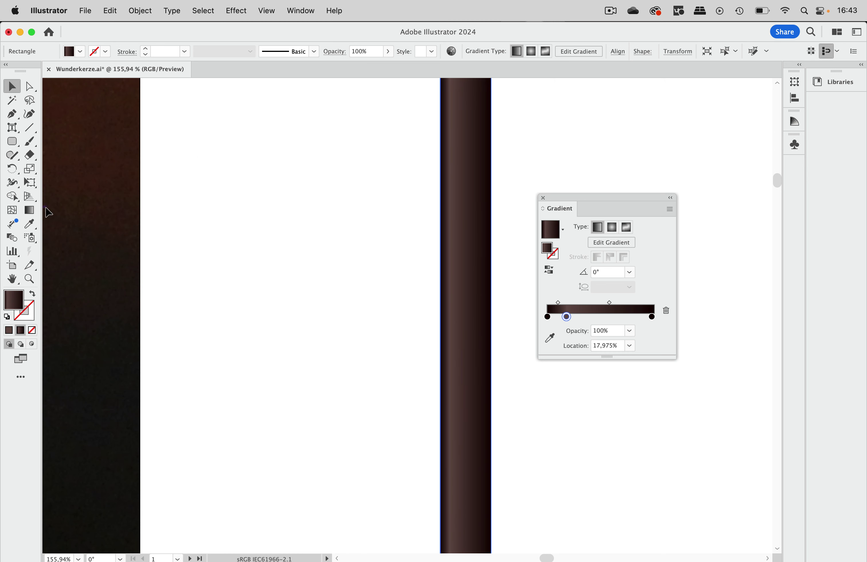
pyautogui.click(29, 210)
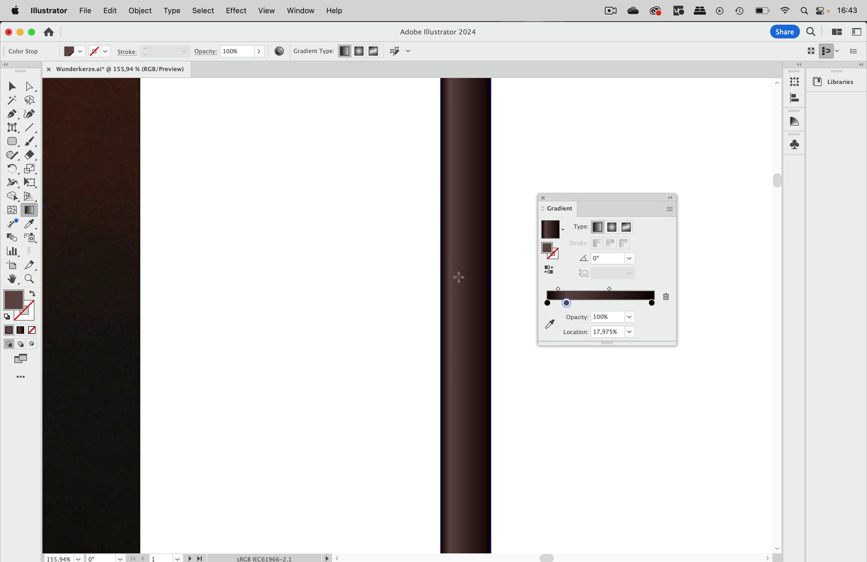
pyautogui.scroll(-5, 458, 292)
pyautogui.scroll(-1, 458, 294)
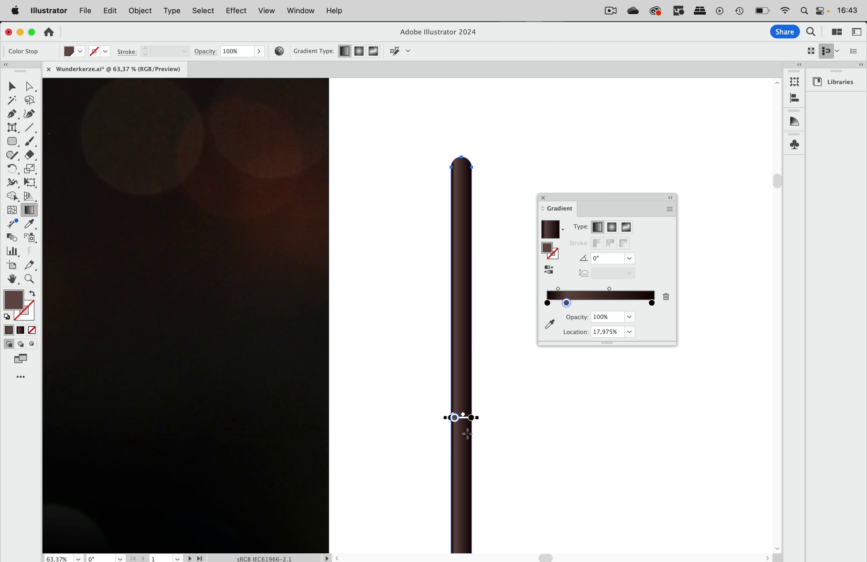
pyautogui.scroll(10, 466, 434)
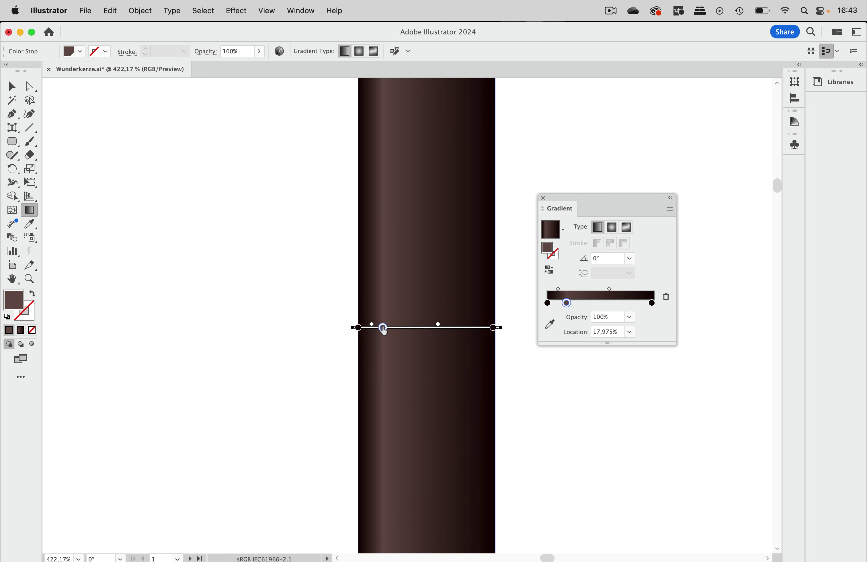
pyautogui.moveTo(383, 328)
pyautogui.mouseDown()
pyautogui.moveTo(399, 327)
pyautogui.moveTo(390, 328)
pyautogui.mouseUp()
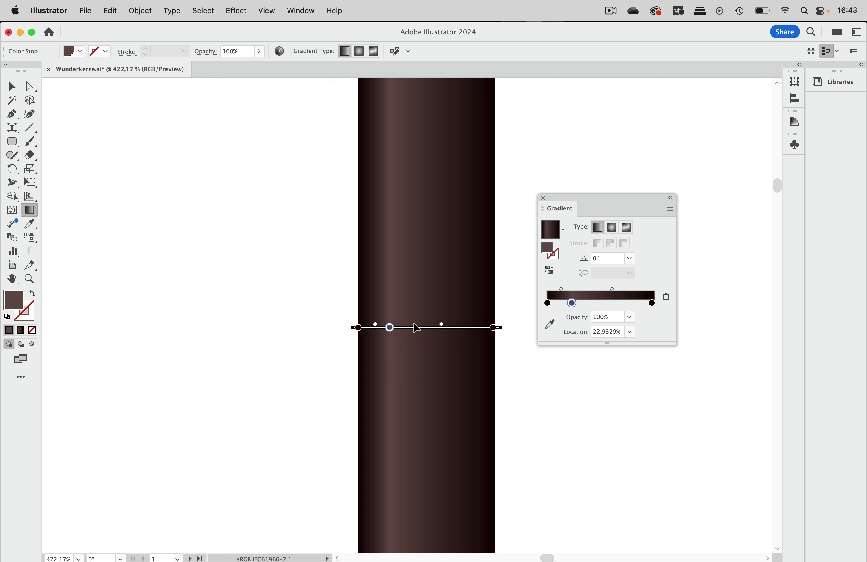
pyautogui.scroll(-8, 470, 251)
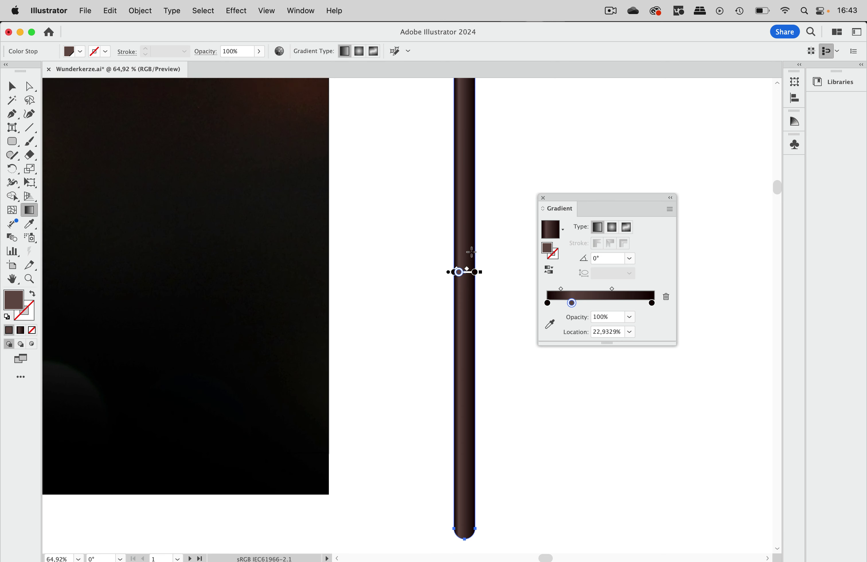
pyautogui.scroll(-2, 471, 251)
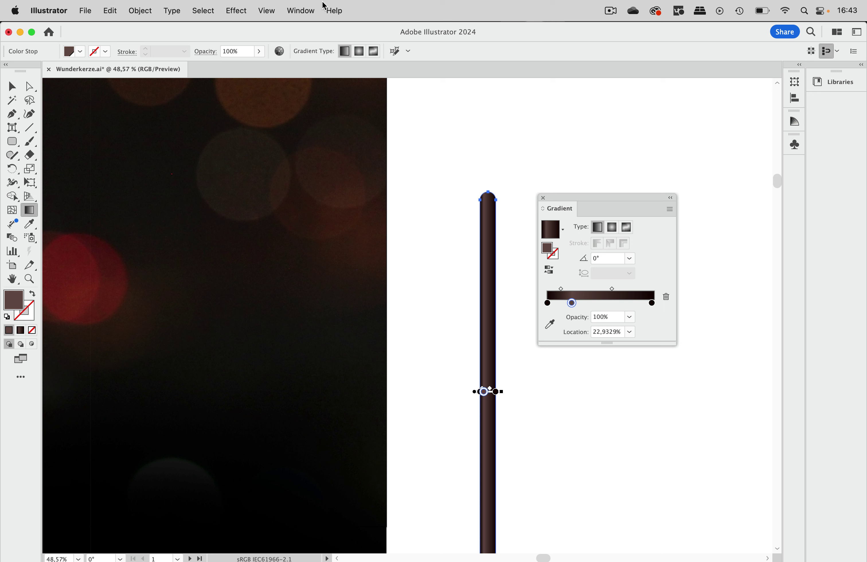
# Add a second fill to the candle in the Appearance panel and remove the gradient's extra stop
pyautogui.click(306, 13)
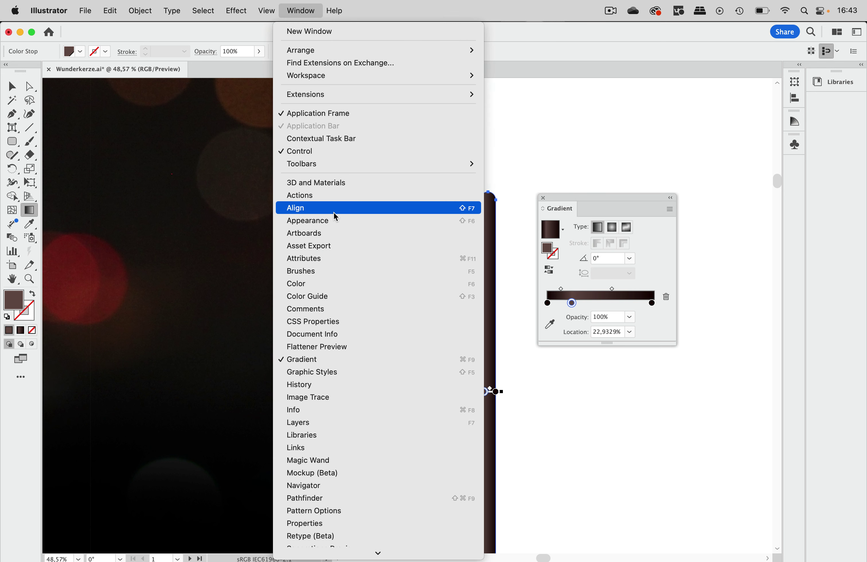
pyautogui.click(331, 223)
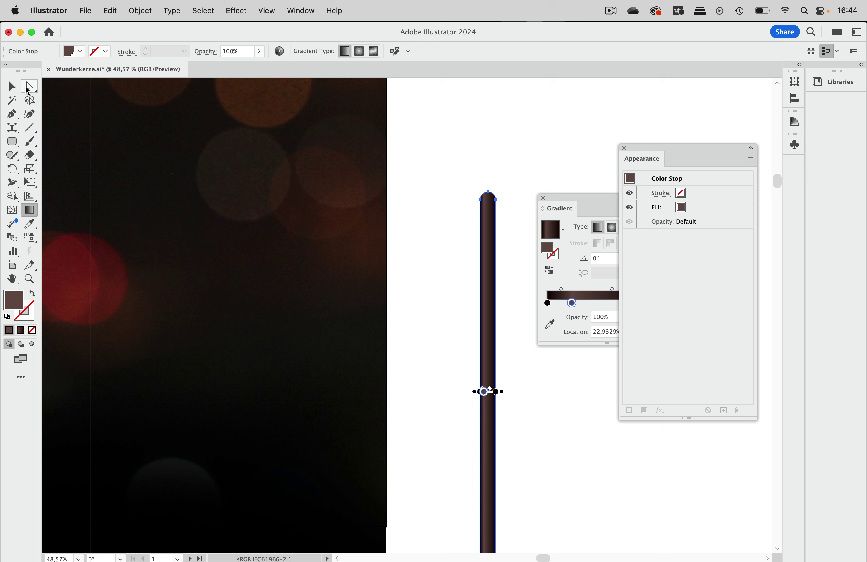
pyautogui.click(16, 89)
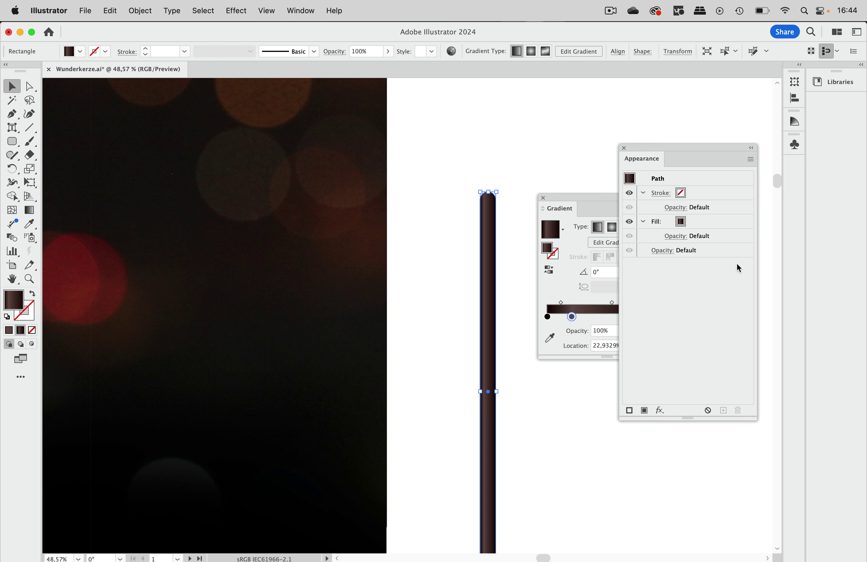
pyautogui.click(645, 410)
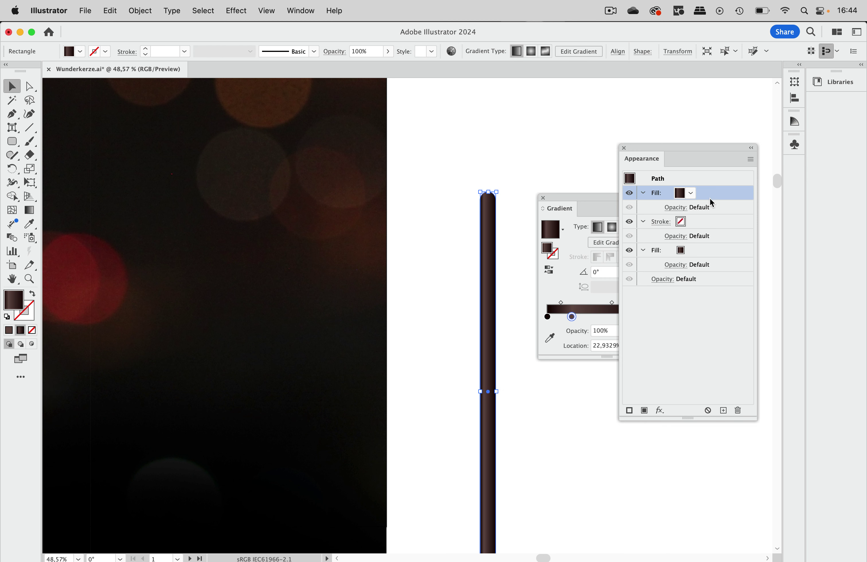
pyautogui.click(599, 197)
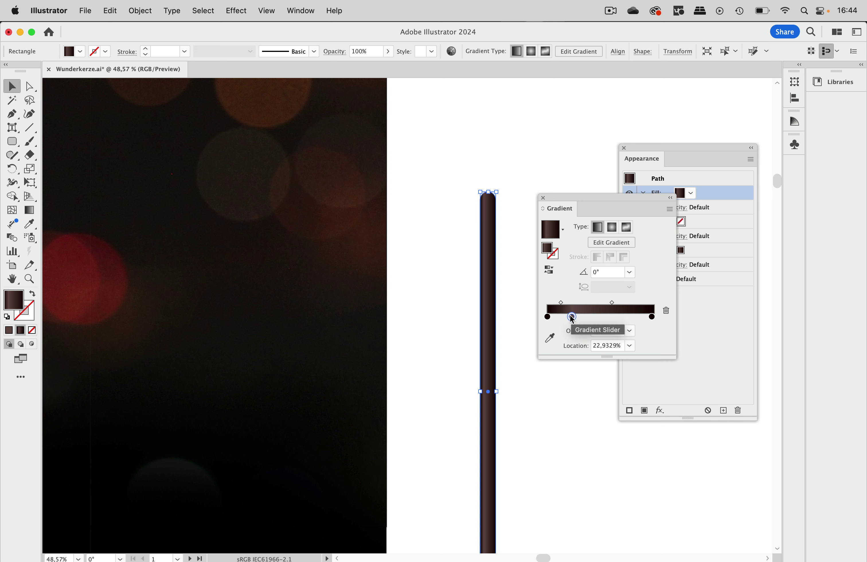
pyautogui.moveTo(572, 317); pyautogui.dragTo(572, 335)
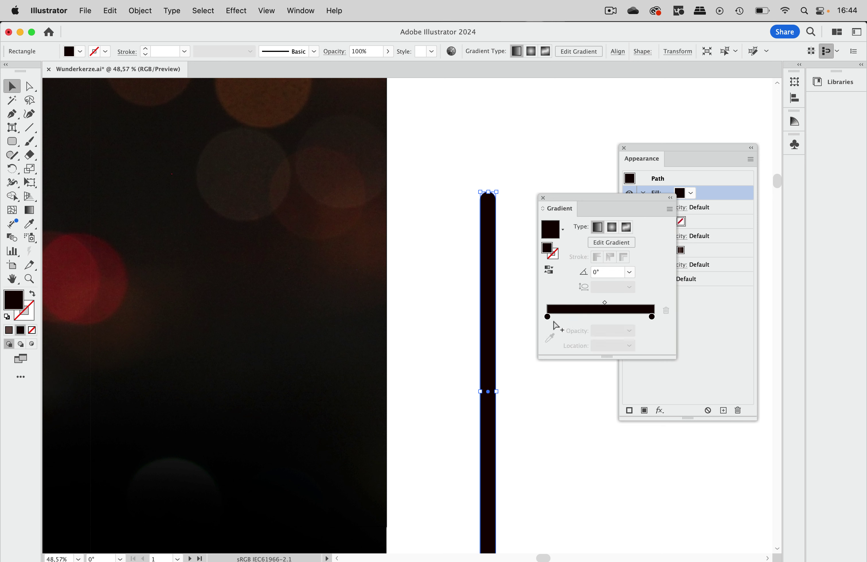
# Make the gradient's starting stop yellow and the second stop red at about 20%
pyautogui.click(548, 317)
pyautogui.doubleClick(547, 317)
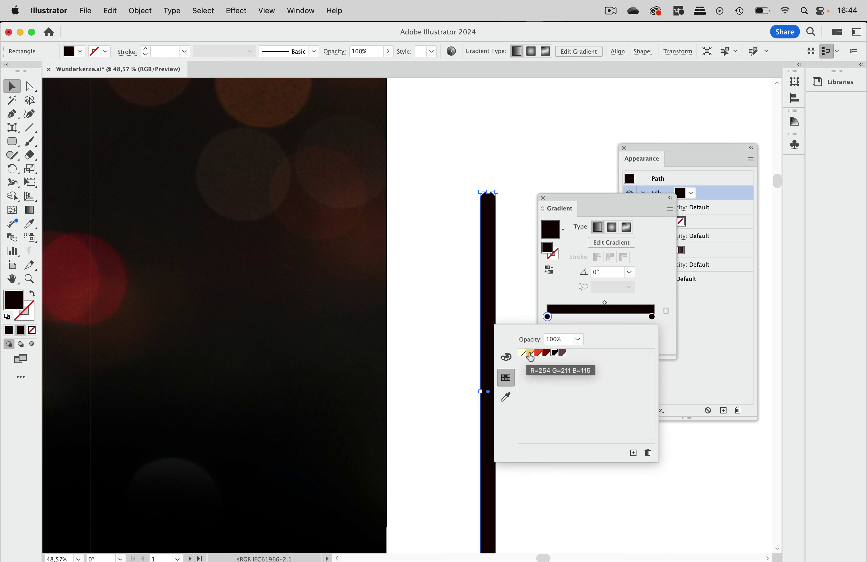
pyautogui.click(530, 354)
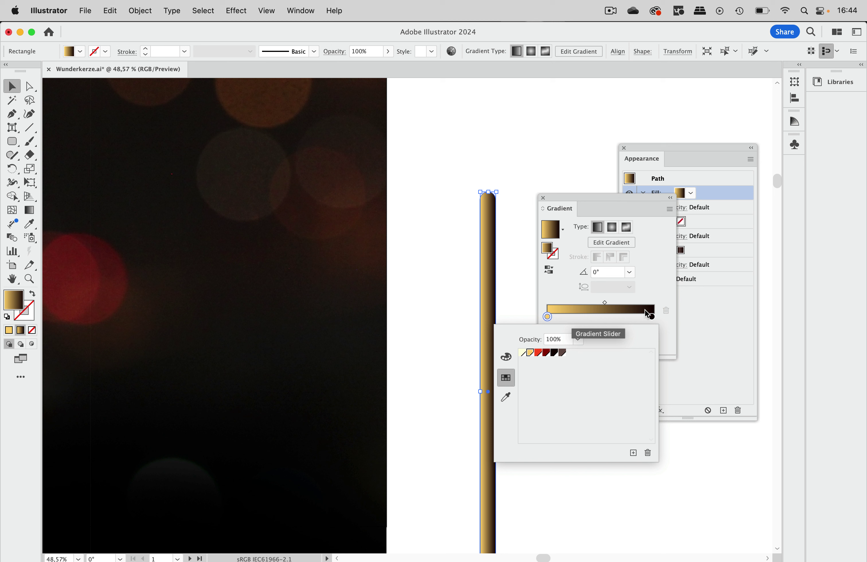
pyautogui.press('Escape')
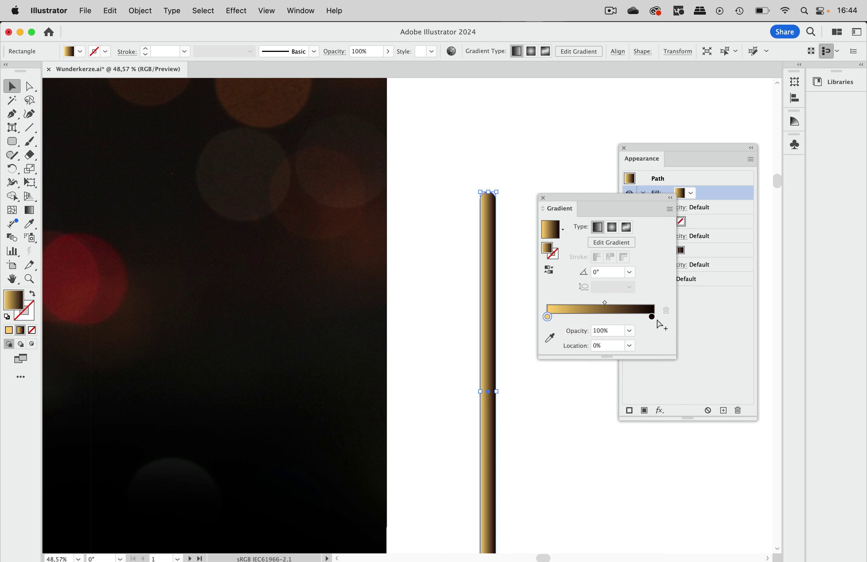
pyautogui.moveTo(652, 316); pyautogui.dragTo(570, 317)
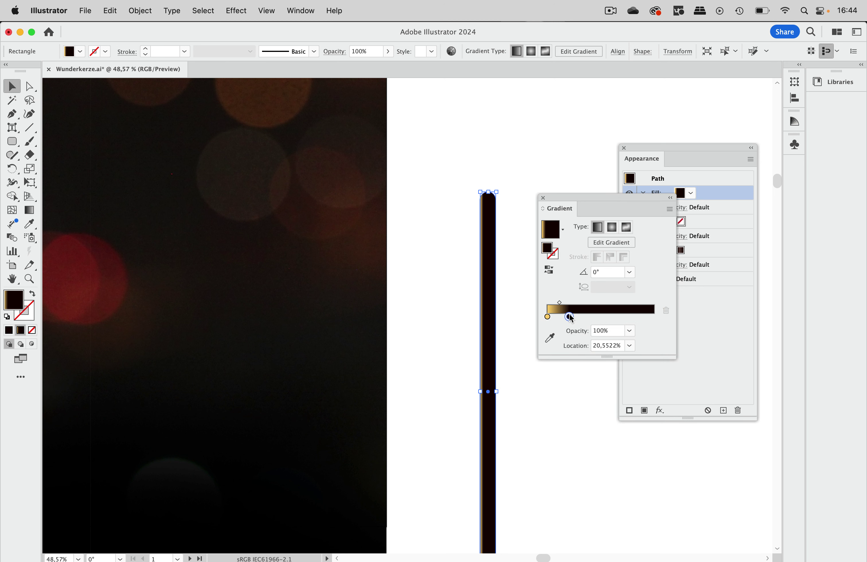
pyautogui.doubleClick(570, 317)
pyautogui.click(538, 352)
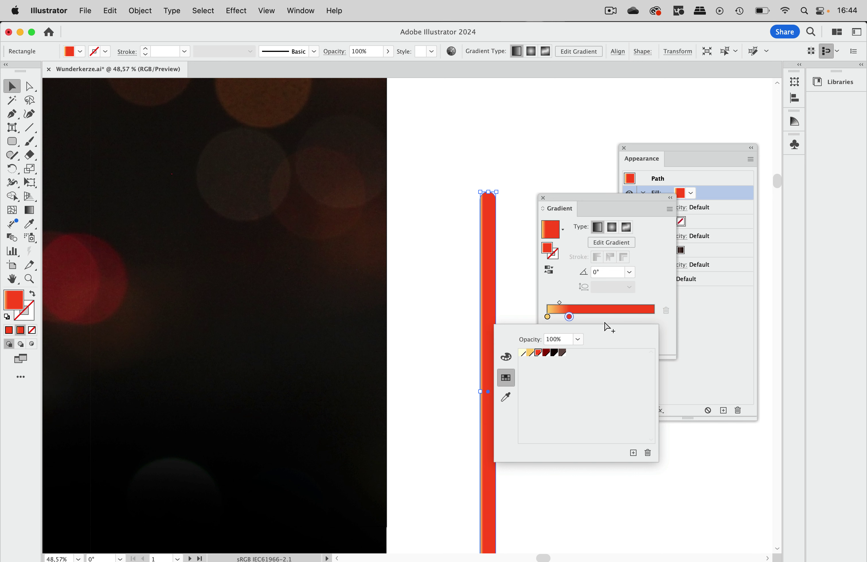
pyautogui.click(593, 319)
# Add a dark red stop at 0% opacity near 45%, then reposition it and the red stop
pyautogui.click(595, 317)
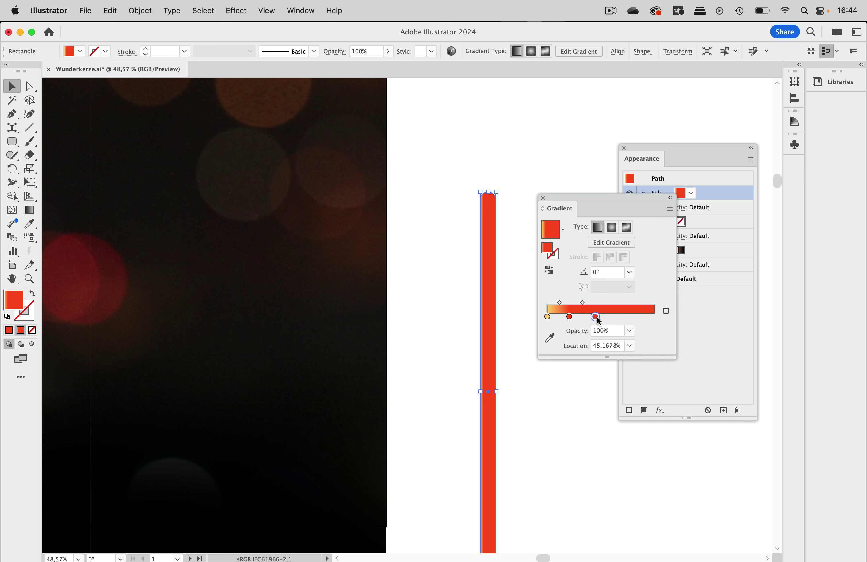
pyautogui.doubleClick(596, 318)
pyautogui.click(545, 352)
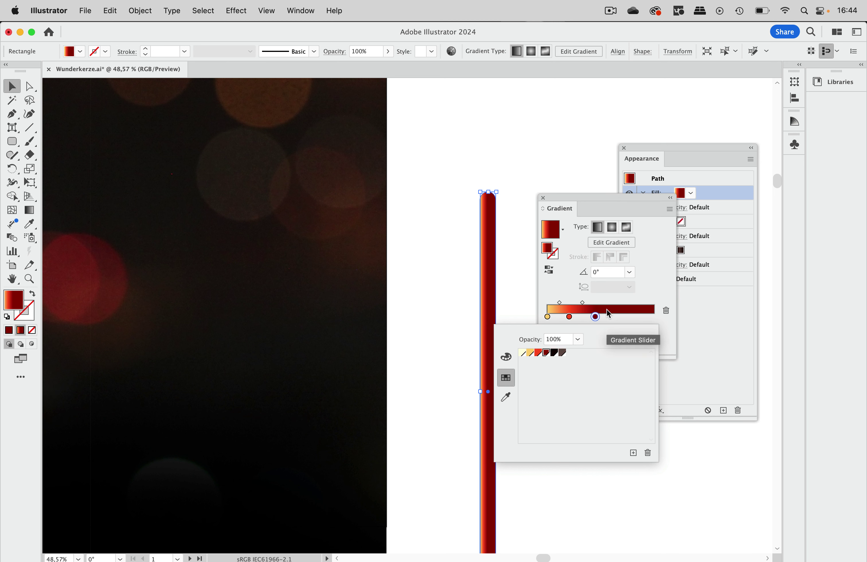
pyautogui.click(597, 320)
pyautogui.click(617, 330)
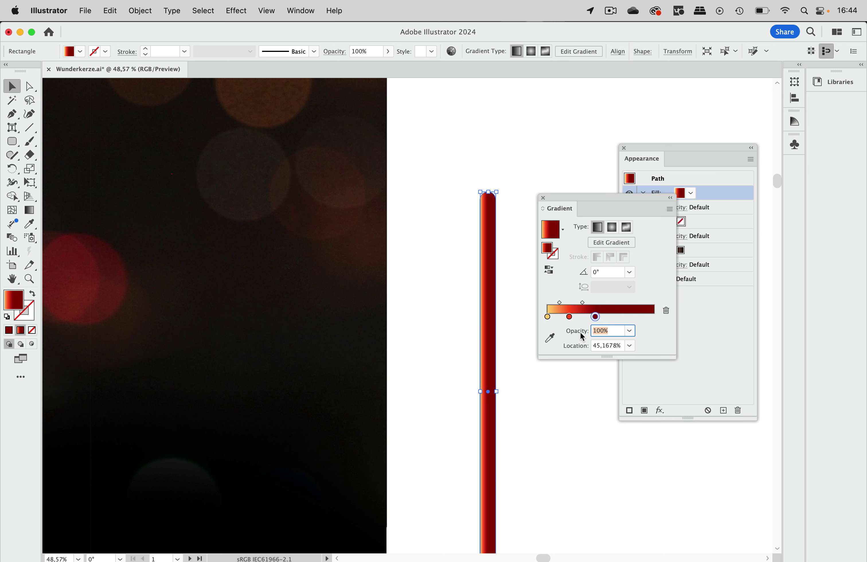
pyautogui.write('0')
pyautogui.press('Return')
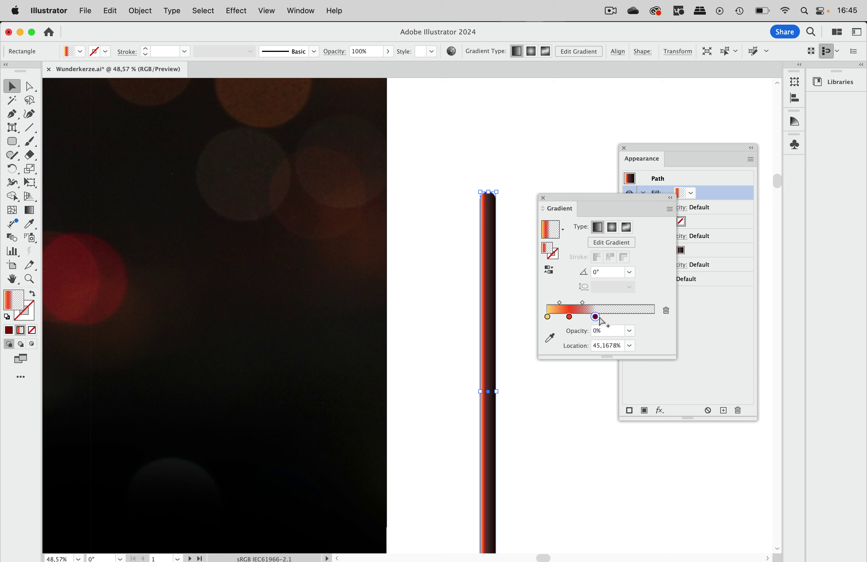
pyautogui.moveTo(595, 317); pyautogui.dragTo(608, 317)
pyautogui.moveTo(569, 316)
pyautogui.mouseDown()
pyautogui.moveTo(562, 317)
pyautogui.moveTo(594, 301)
pyautogui.mouseUp()
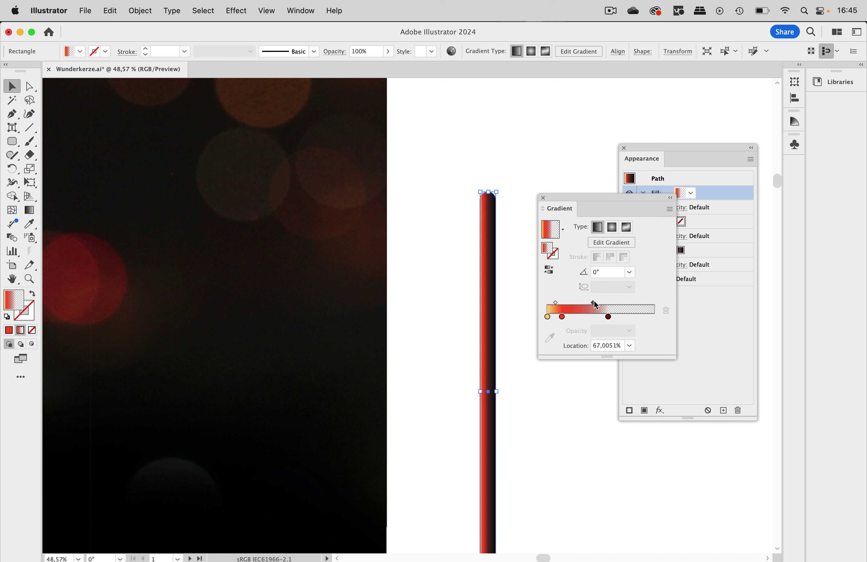
# Drag the rod's gradient downward from its top to run at -90°, shift it slightly lower, and deselect
pyautogui.click(29, 210)
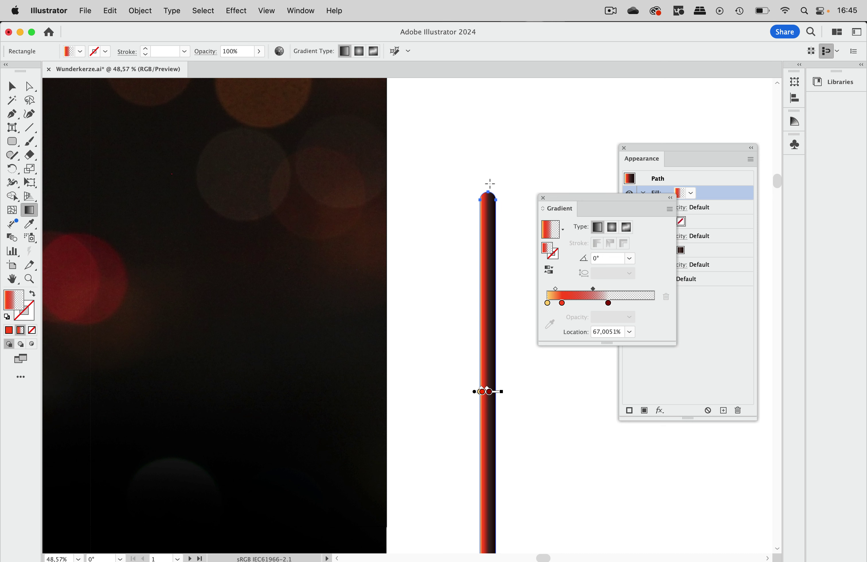
pyautogui.moveTo(488, 182); pyautogui.dragTo(500, 283)
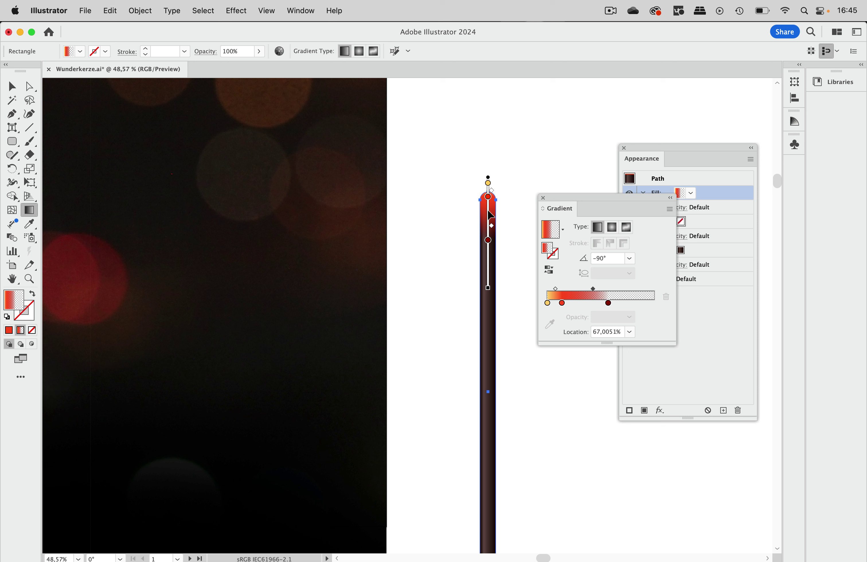
pyautogui.moveTo(488, 214); pyautogui.dragTo(488, 221)
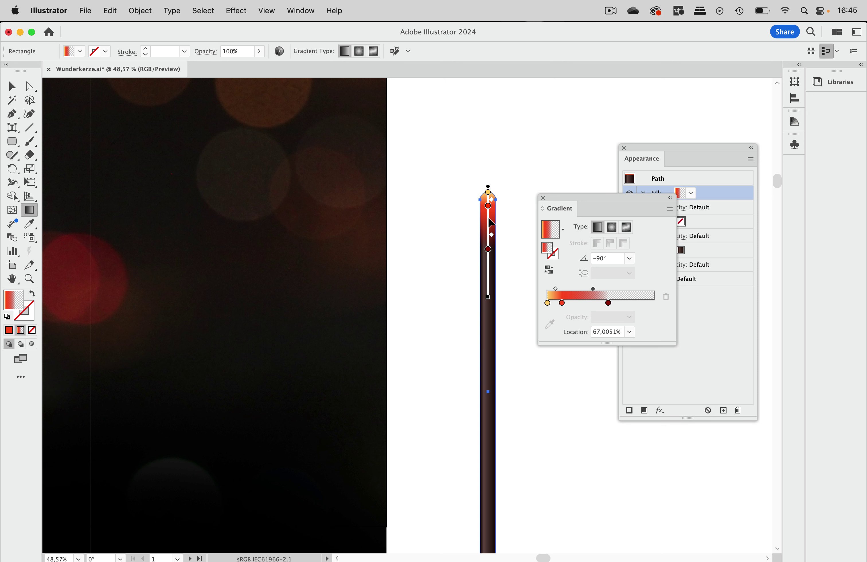
pyautogui.click(14, 88)
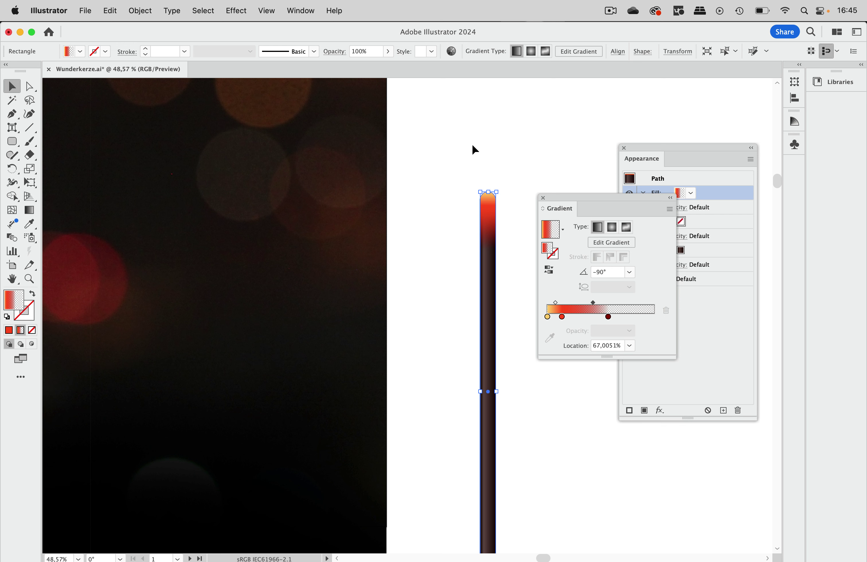
pyautogui.click(508, 153)
# Close the Gradient panel and move the glowing rod onto the first bokeh image
pyautogui.scroll(-3, 510, 261)
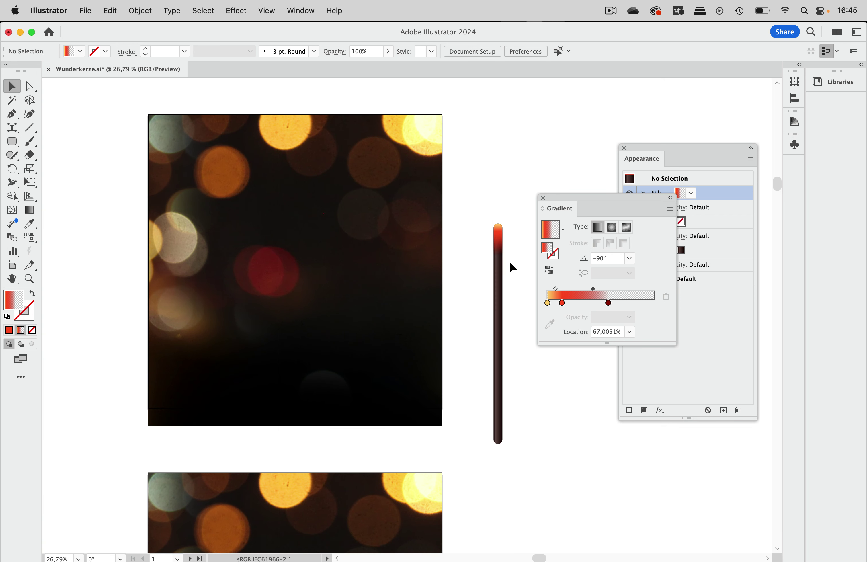
pyautogui.click(543, 198)
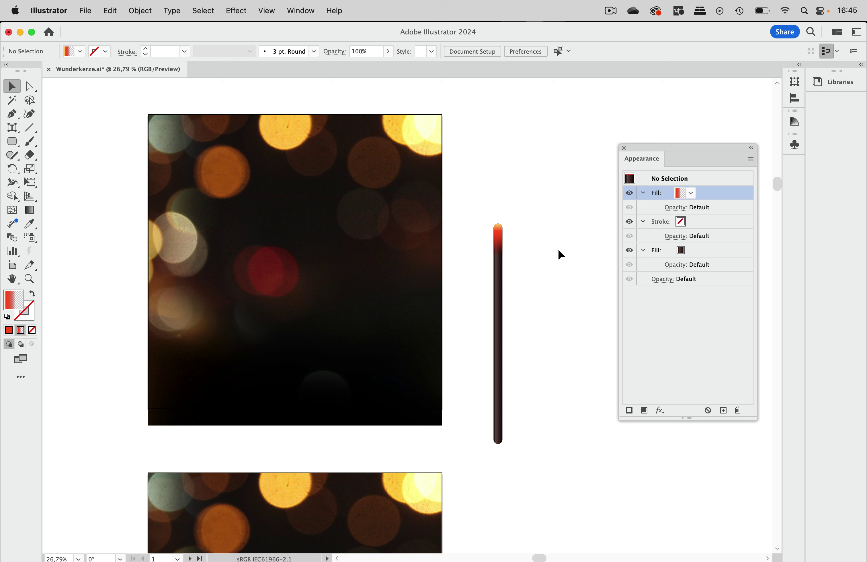
pyautogui.click(499, 273)
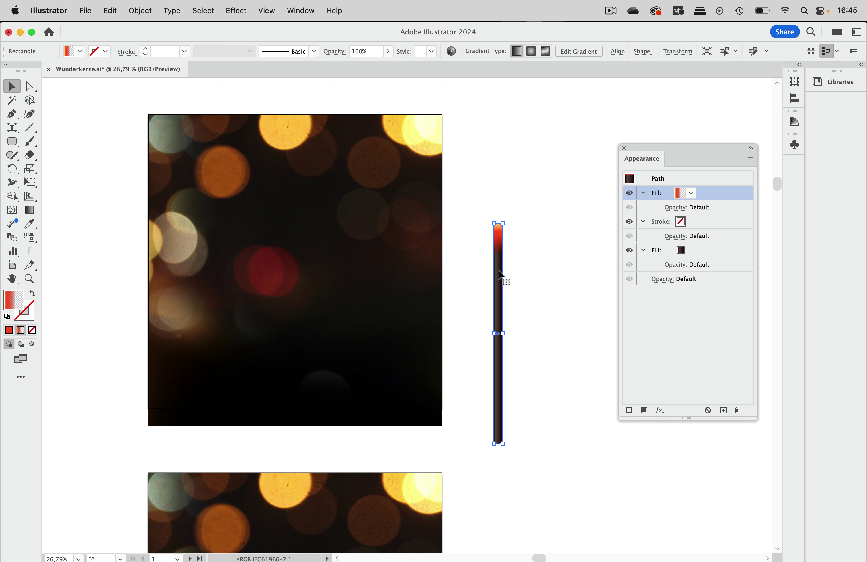
pyautogui.moveTo(500, 274); pyautogui.dragTo(392, 271)
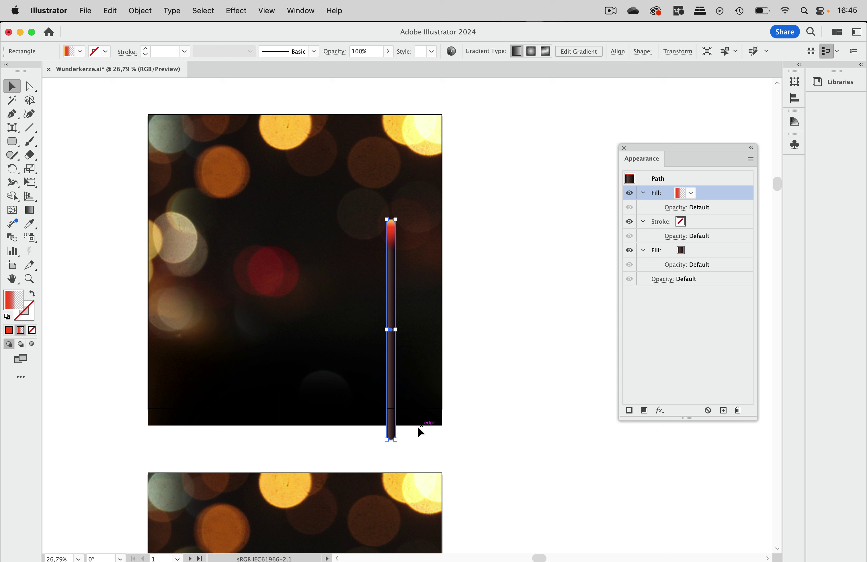
# Rotate the rod about 17° and nudge it down so its end overhangs the bottom-right edge
pyautogui.moveTo(397, 445); pyautogui.dragTo(427, 436)
pyautogui.moveTo(415, 403); pyautogui.dragTo(419, 414)
pyautogui.scroll(-5, 443, 379)
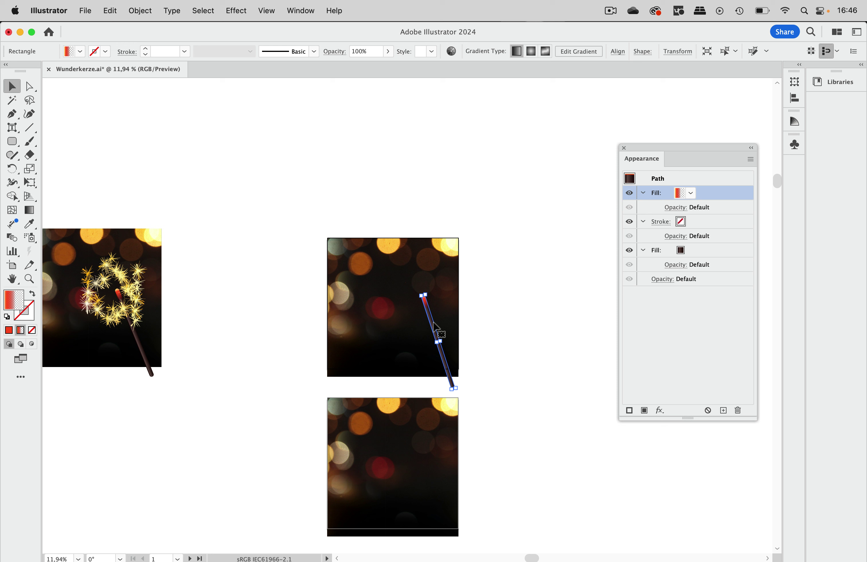
pyautogui.moveTo(435, 328); pyautogui.dragTo(434, 330)
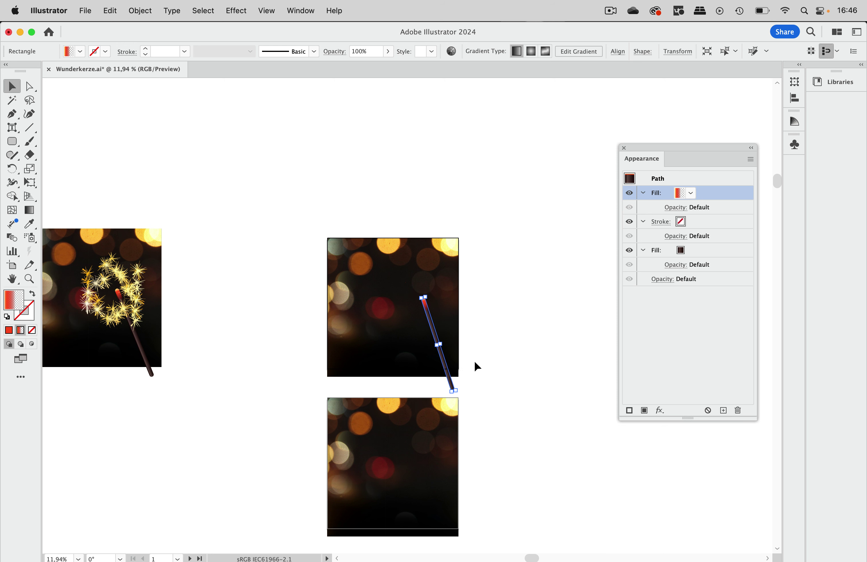
pyautogui.scroll(6, 474, 360)
pyautogui.scroll(-5, 474, 359)
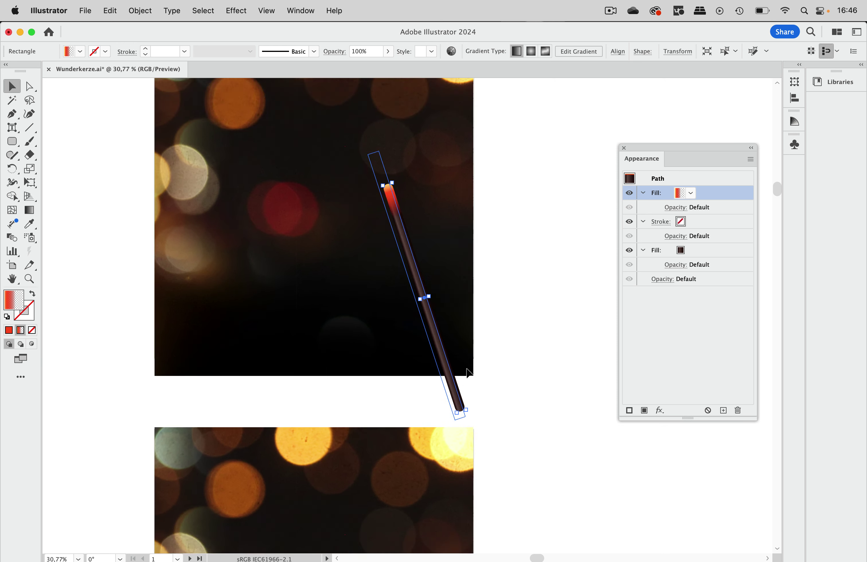
pyautogui.scroll(-4, 467, 371)
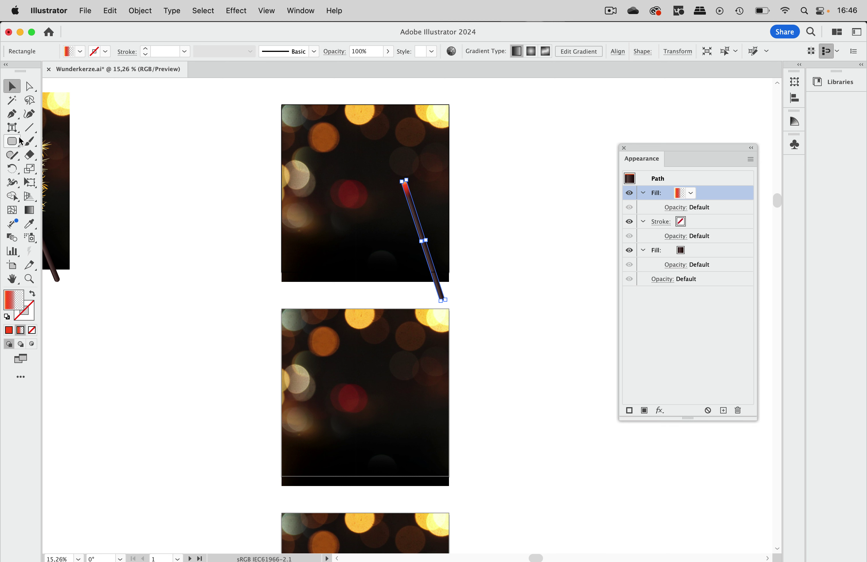
pyautogui.moveTo(21, 141); pyautogui.dragTo(43, 141)
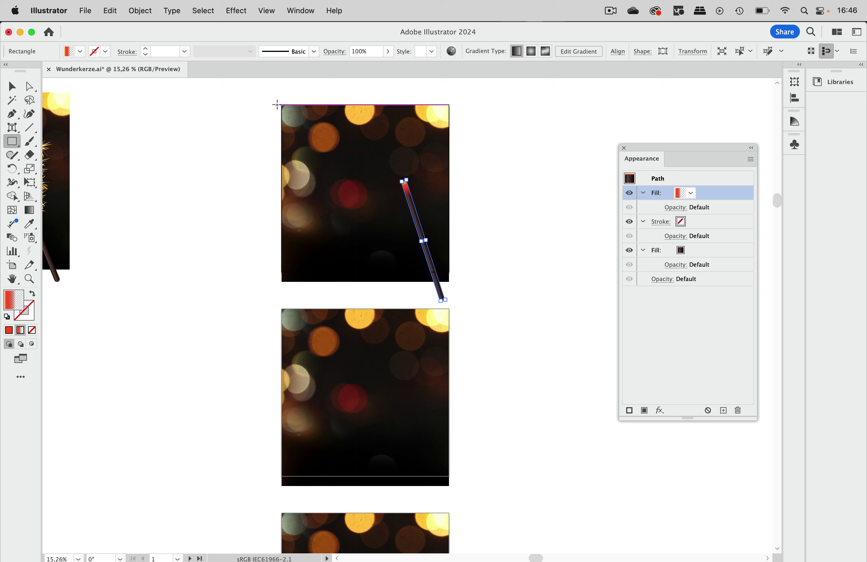
pyautogui.moveTo(277, 105); pyautogui.dragTo(174, 282)
pyautogui.click(11, 87)
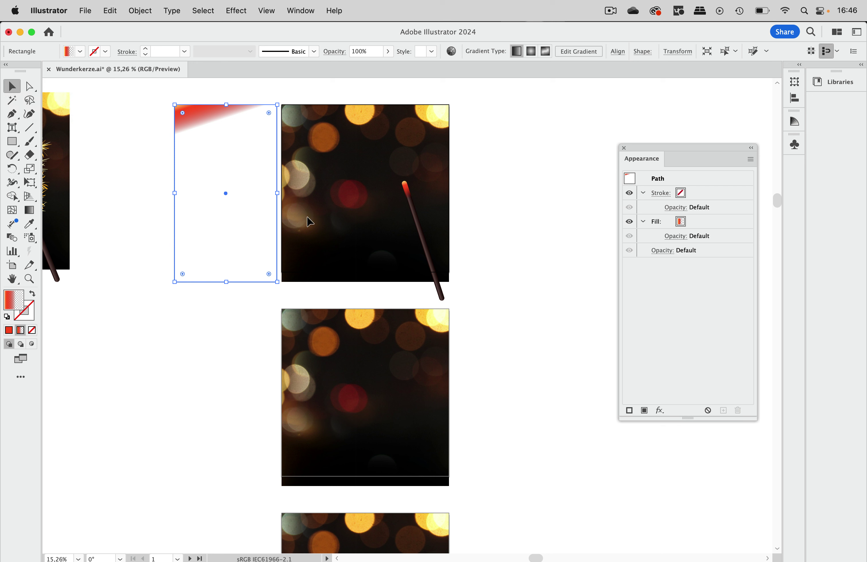
pyautogui.moveTo(259, 104); pyautogui.dragTo(281, 105)
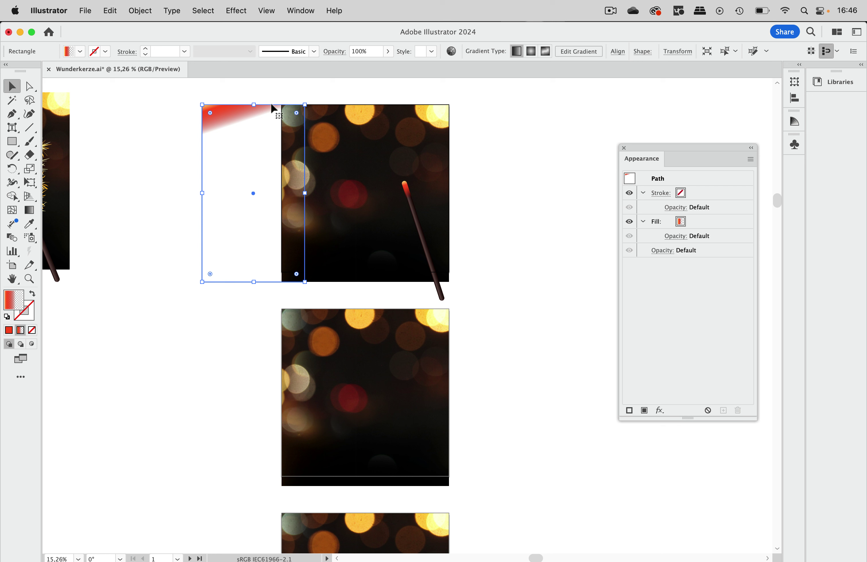
pyautogui.moveTo(270, 104); pyautogui.dragTo(274, 310)
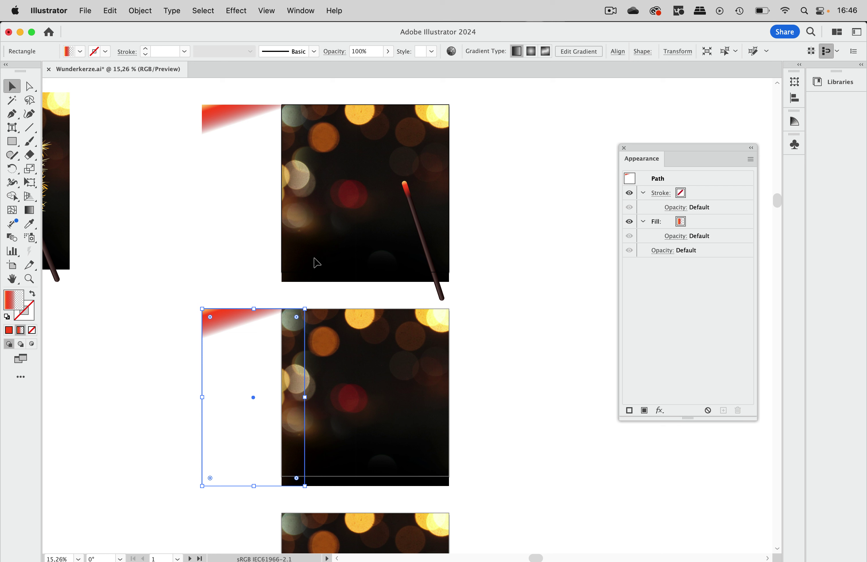
pyautogui.press('BackSpace')
pyautogui.click(226, 116)
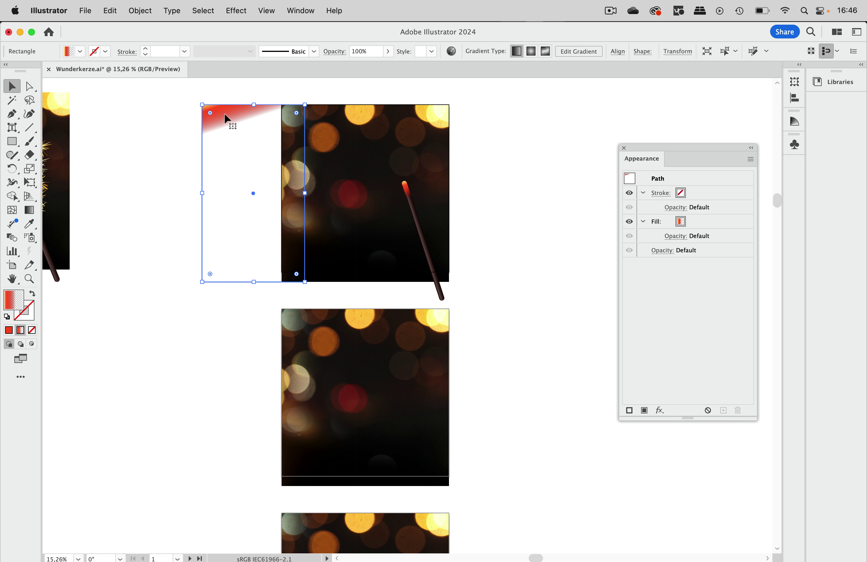
pyautogui.press('BackSpace')
pyautogui.click(423, 238)
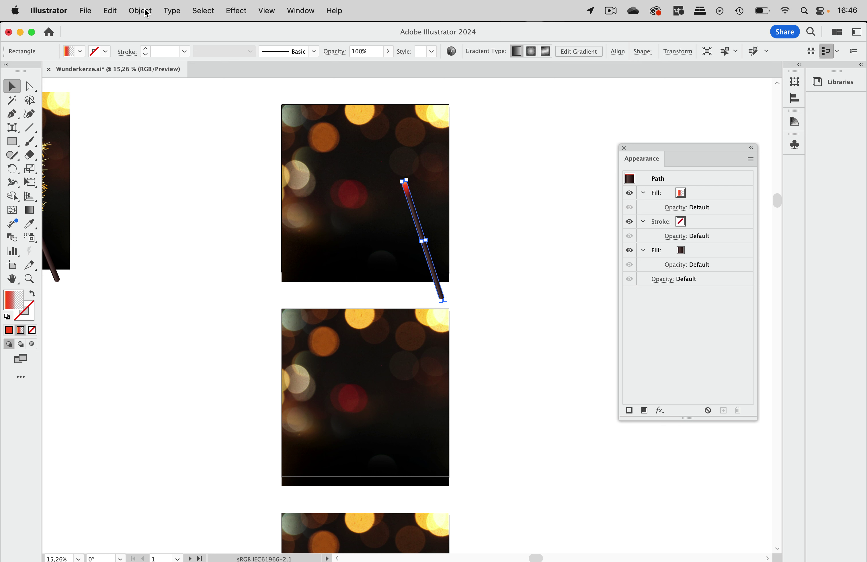
# Repeat the tilted rod onto each following bokeh artboard with Cmd+D, then deselect it
pyautogui.press('super+d')
pyautogui.press('super+h')
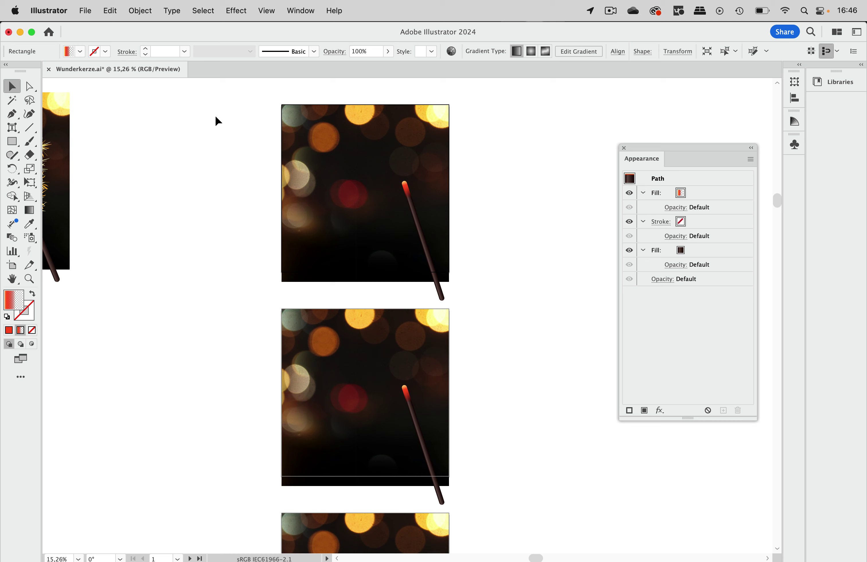
pyautogui.scroll(-10, 551, 417)
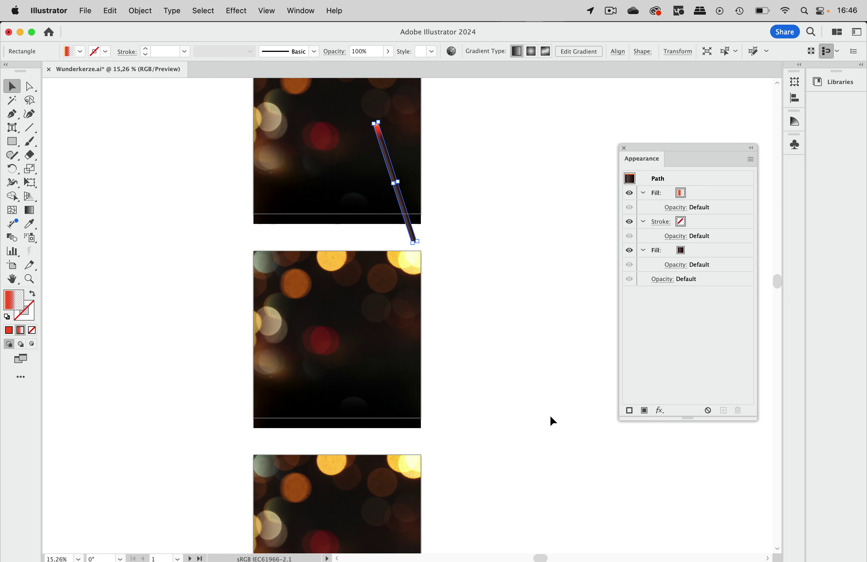
pyautogui.scroll(-3, 550, 415)
pyautogui.press('super+d')
pyautogui.scroll(-3, 549, 414)
pyautogui.press('super+d')
pyautogui.scroll(-3, 550, 415)
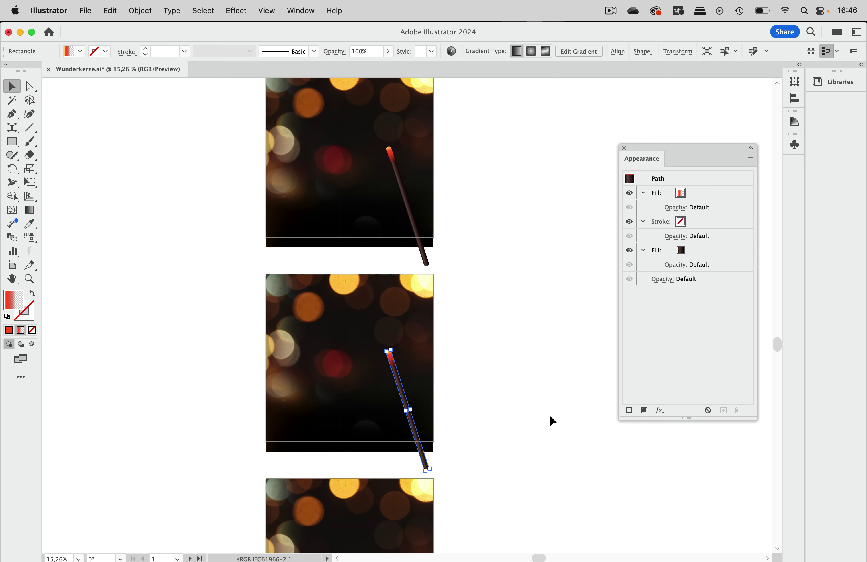
pyautogui.press('super+d')
pyautogui.scroll(-6, 550, 415)
pyautogui.scroll(4, 550, 415)
pyautogui.hscroll(-1, 550, 414)
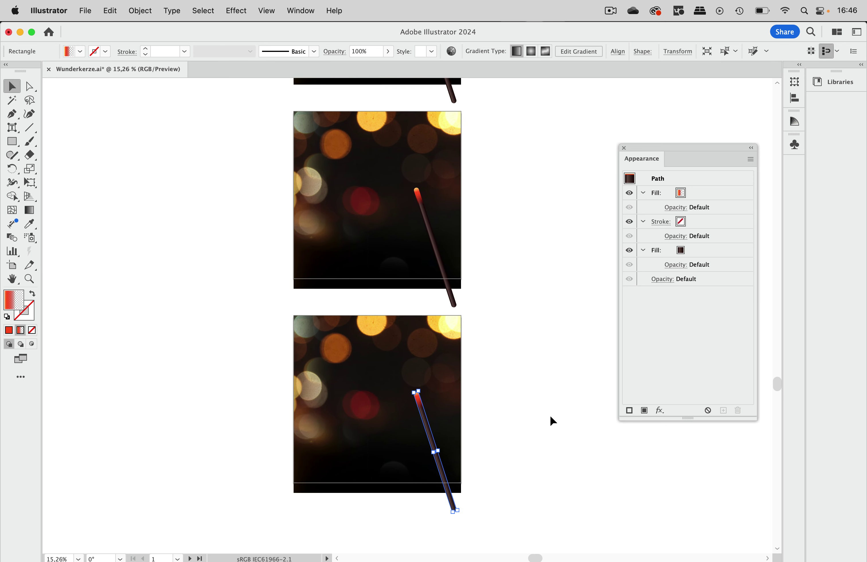
pyautogui.scroll(4, 550, 416)
pyautogui.hscroll(1, 551, 416)
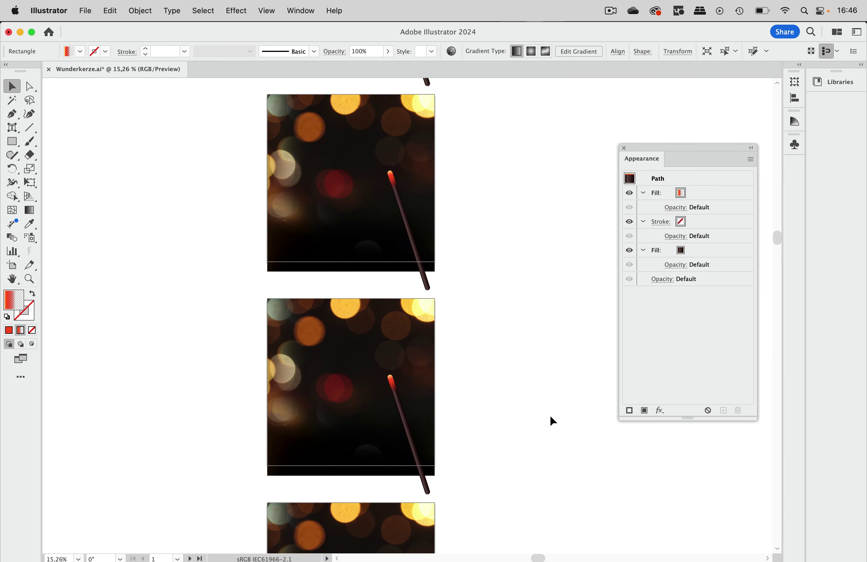
pyautogui.scroll(2, 550, 415)
pyautogui.hscroll(-1, 550, 415)
pyautogui.click(529, 344)
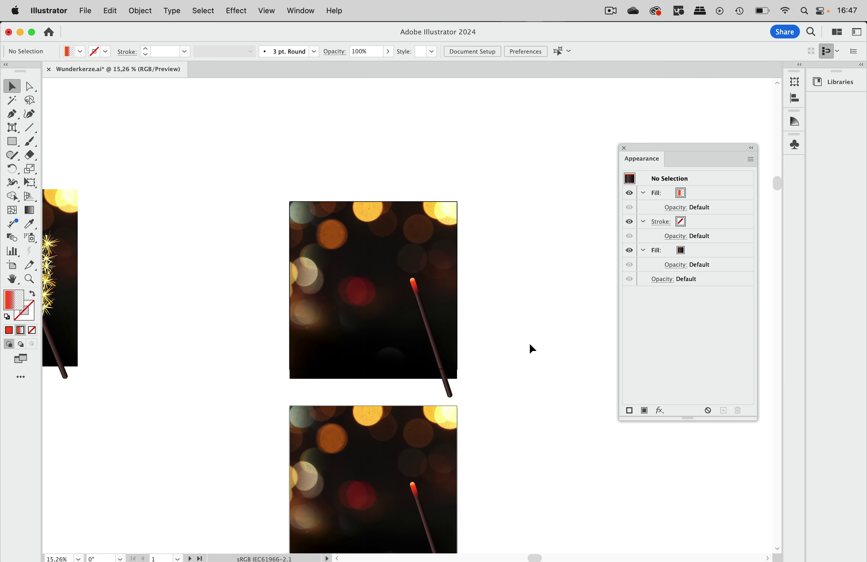
pyautogui.hscroll(-2, 529, 344)
pyautogui.scroll(-1, 529, 344)
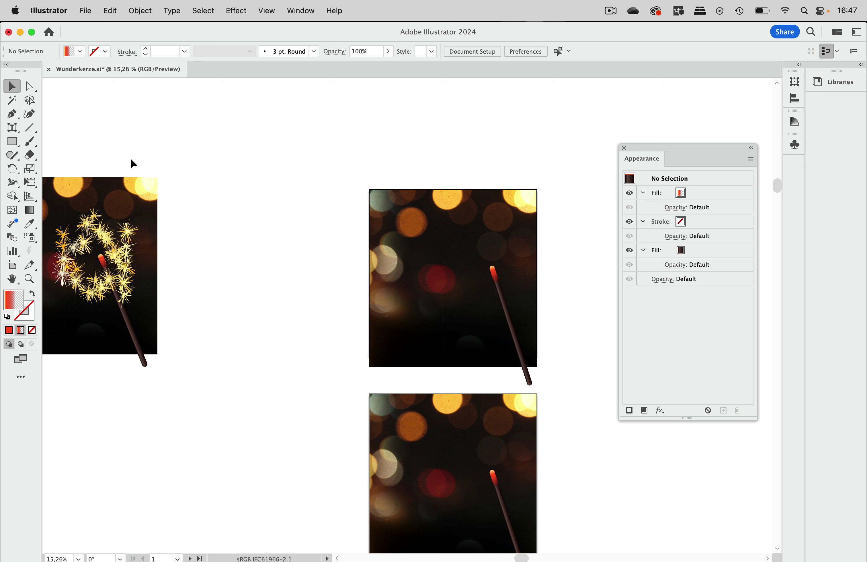
# Draw an ellipse-tool circle centred on the sparkler's glowing tip
pyautogui.moveTo(12, 141); pyautogui.dragTo(50, 167)
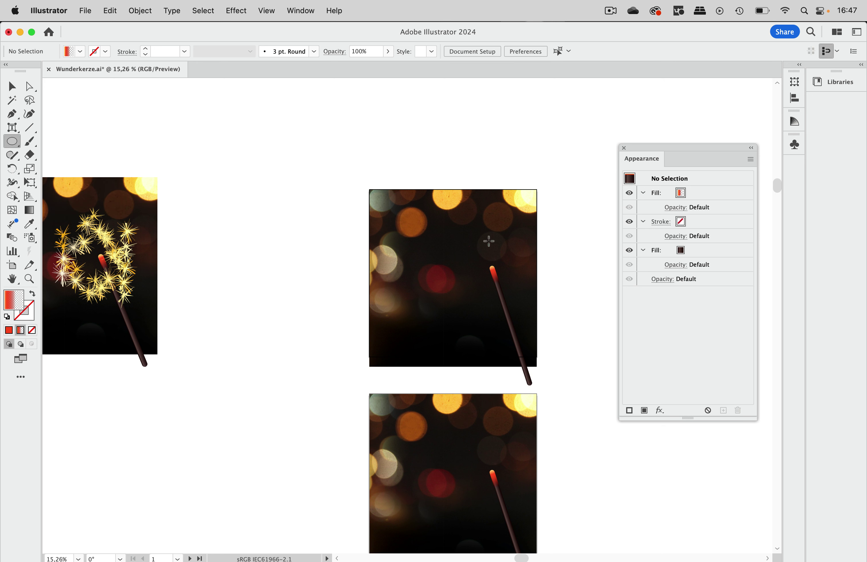
pyautogui.moveTo(453, 238); pyautogui.dragTo(521, 281)
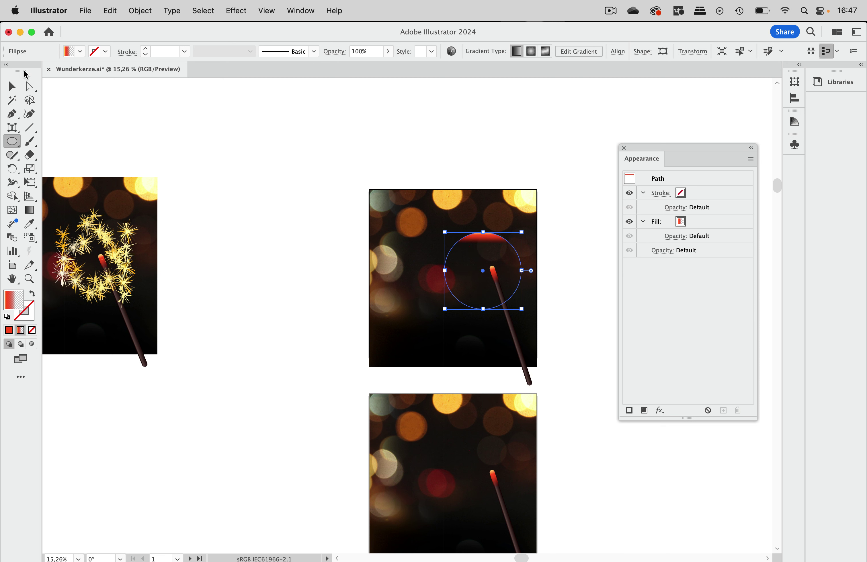
pyautogui.click(11, 89)
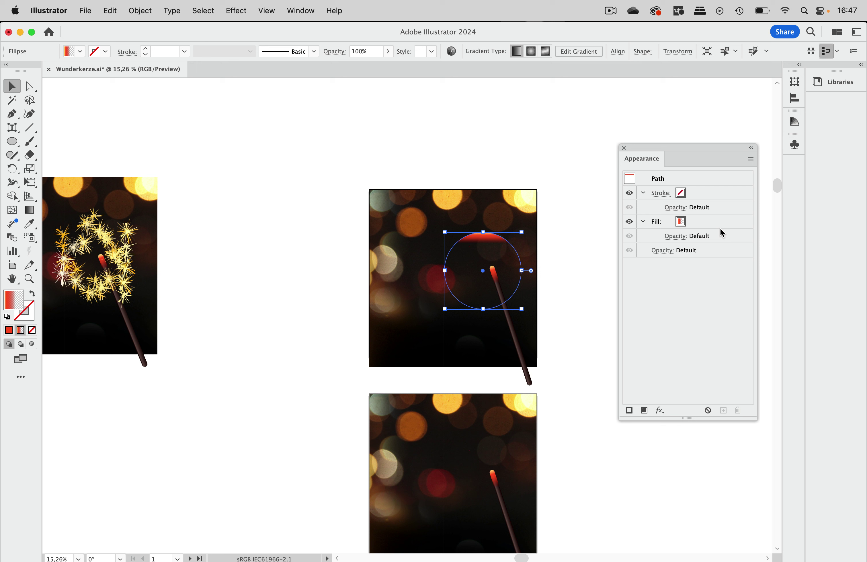
# Remove the circle's fill and give it a yellow 16 pt stroke
pyautogui.click(699, 224)
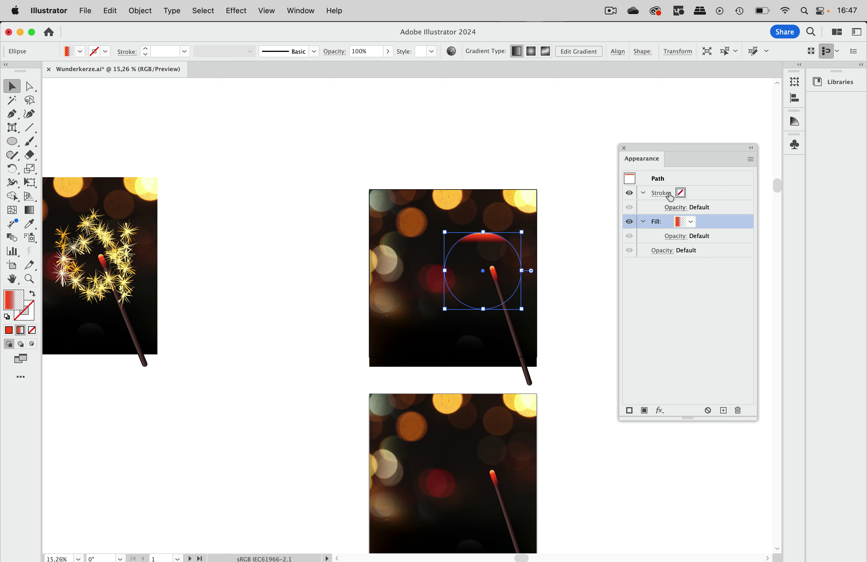
pyautogui.moveTo(669, 145); pyautogui.dragTo(621, 161)
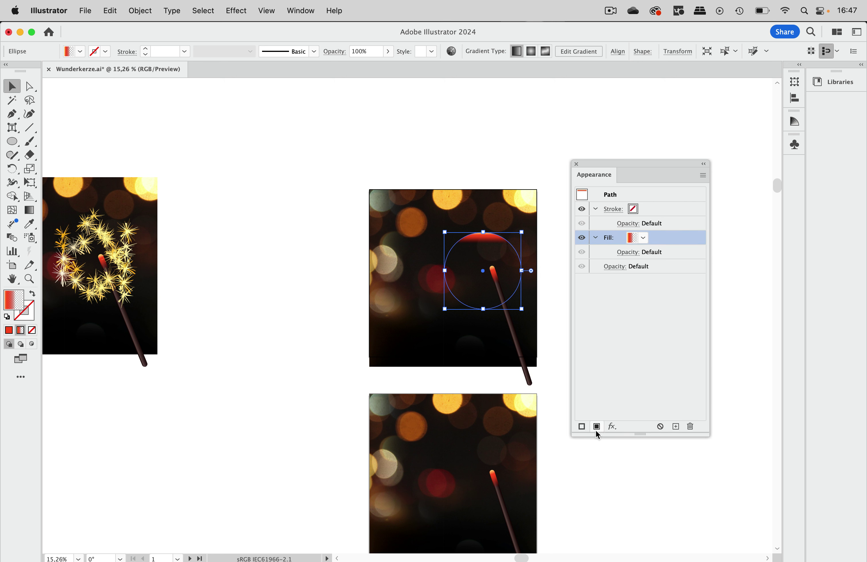
pyautogui.click(644, 238)
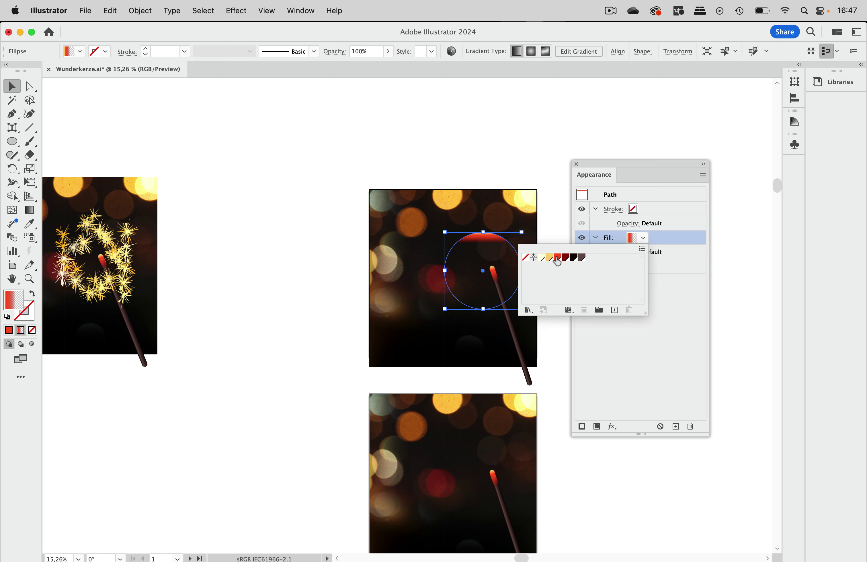
pyautogui.click(526, 257)
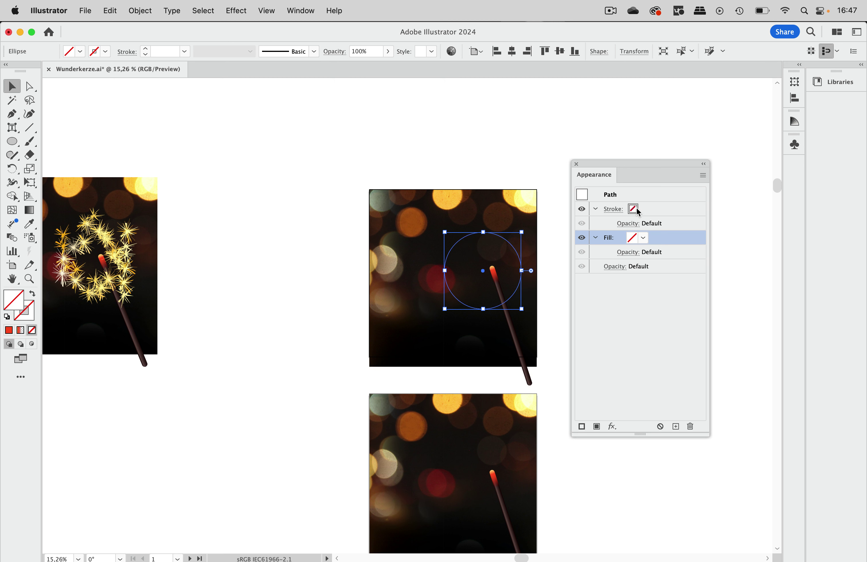
pyautogui.click(638, 211)
pyautogui.click(643, 211)
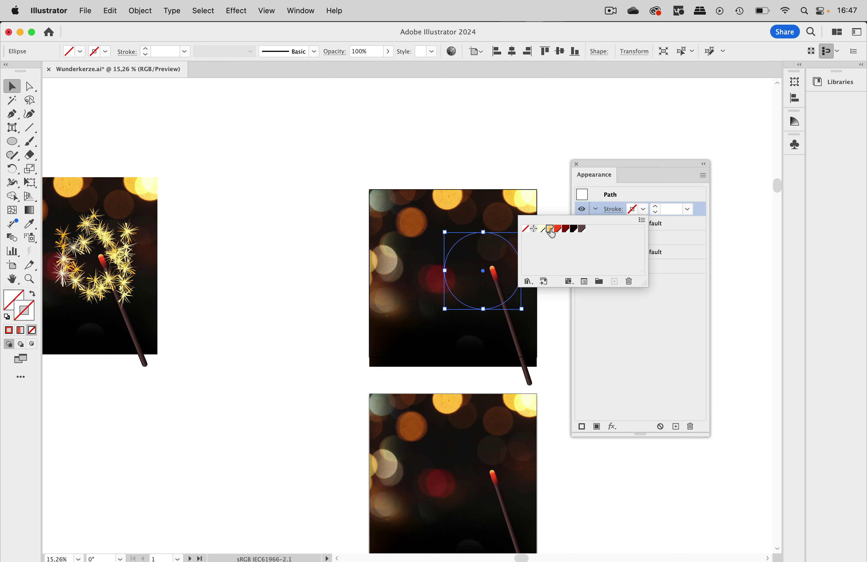
pyautogui.click(547, 229)
pyautogui.click(656, 207)
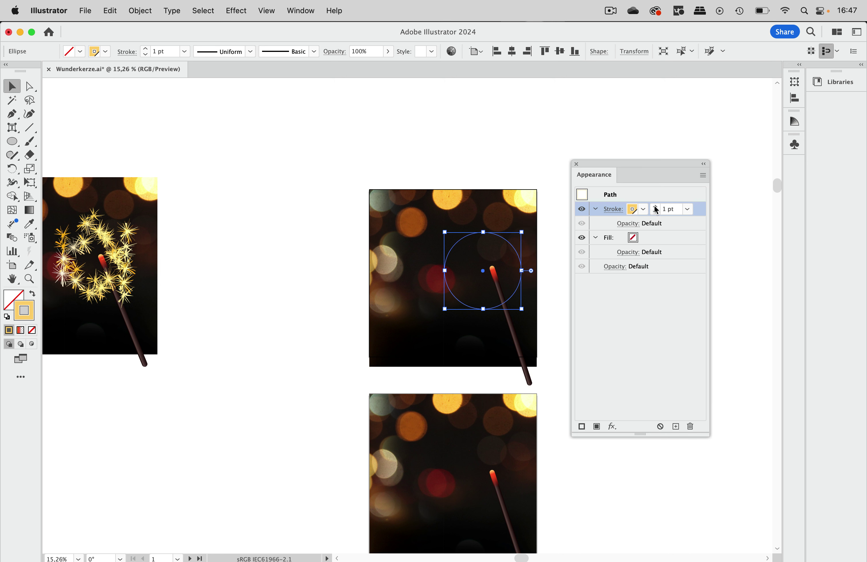
pyautogui.click(655, 206)
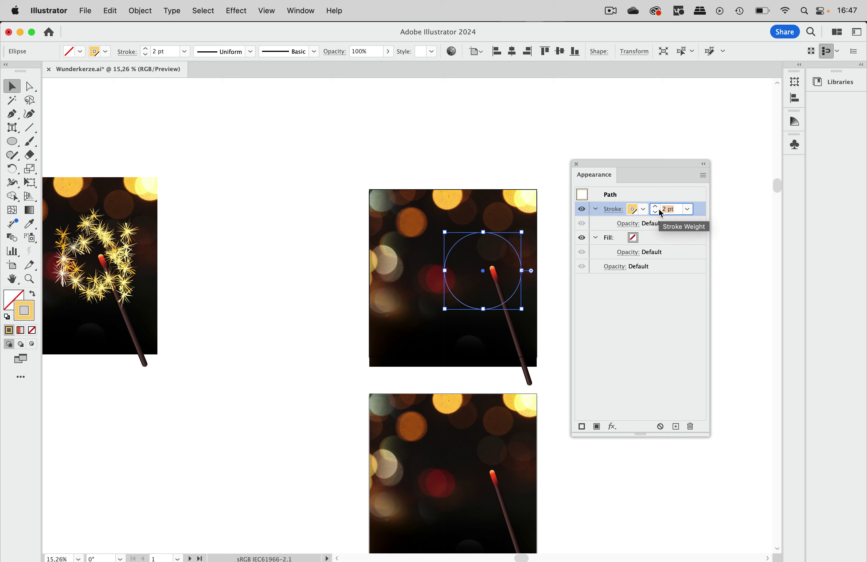
pyautogui.write('16')
pyautogui.press('Return')
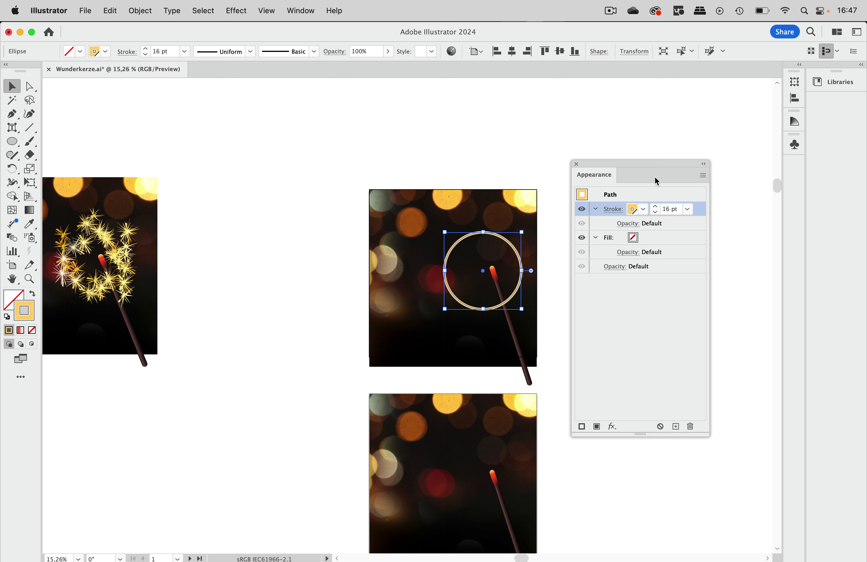
# Make the circle's stroke round-capped and dashed, with 0 pt dashes and 600 pt gaps
pyautogui.click(616, 215)
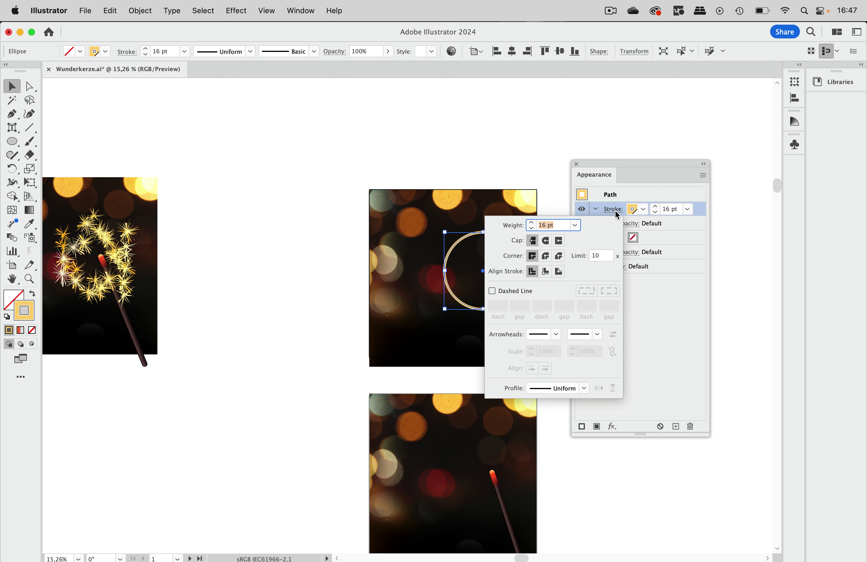
pyautogui.click(544, 242)
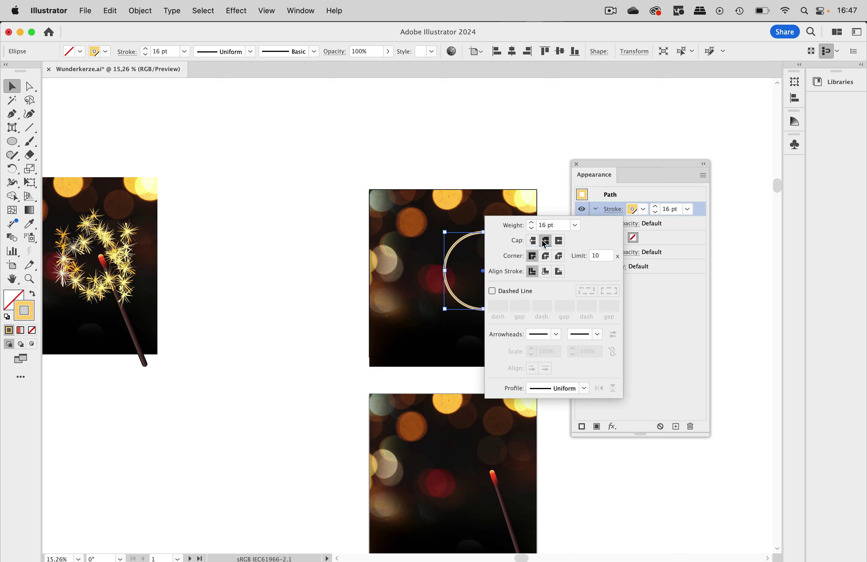
pyautogui.click(493, 291)
pyautogui.click(504, 307)
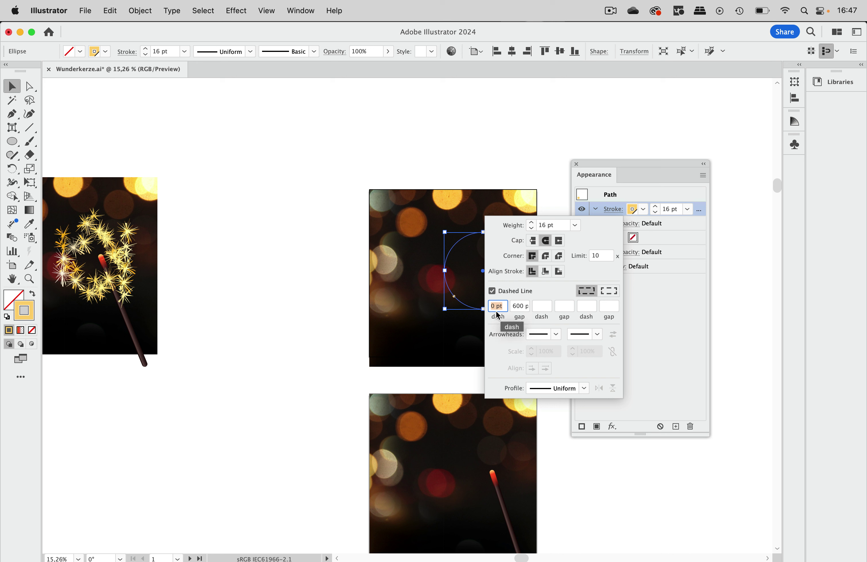
pyautogui.click(520, 308)
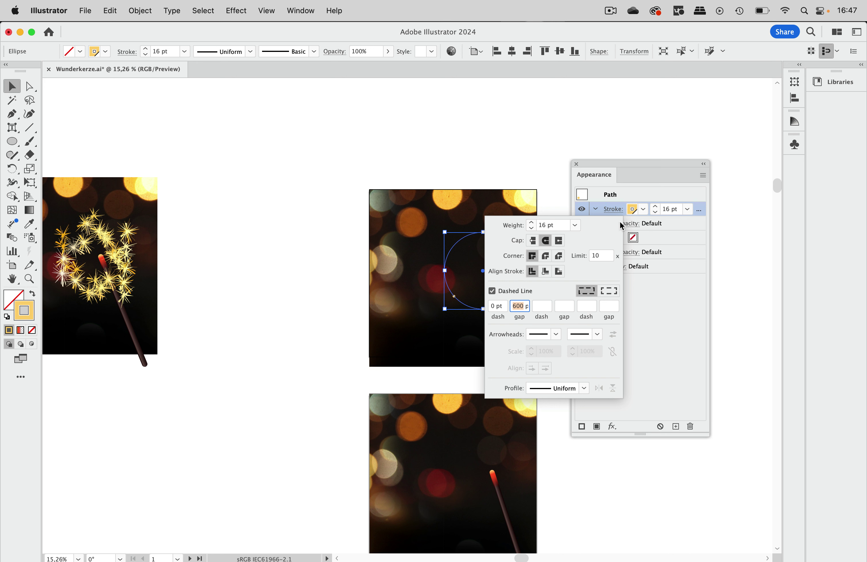
pyautogui.click(553, 248)
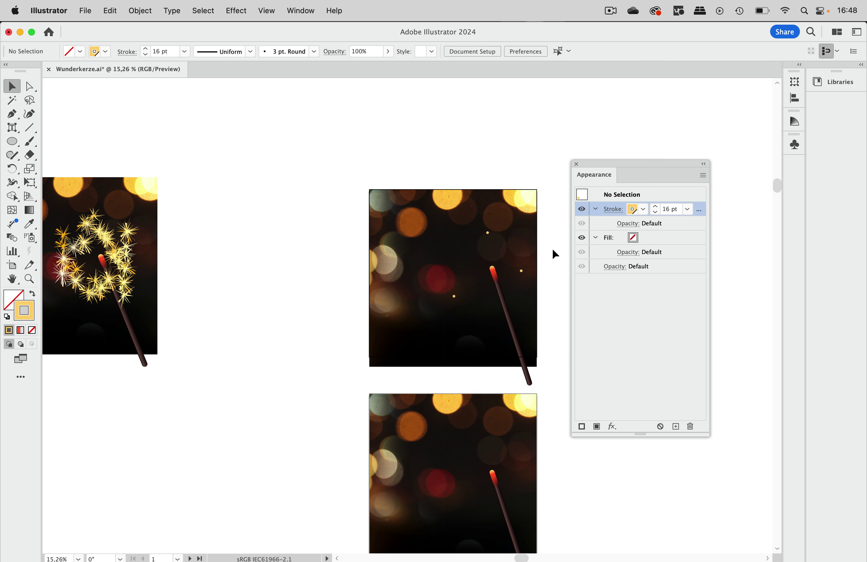
pyautogui.click(524, 277)
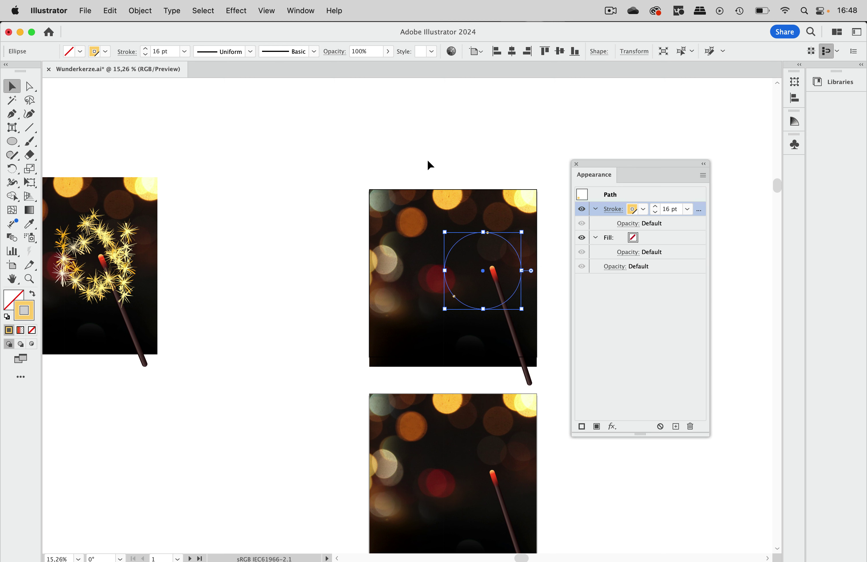
# Apply a Roughen effect to the dotted circle at about 32% size and detail 7
pyautogui.click(241, 11)
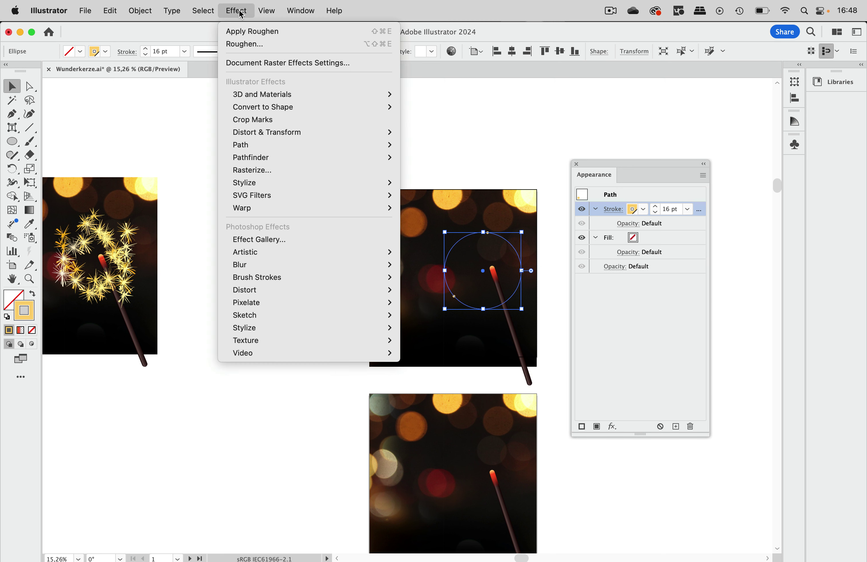
pyautogui.moveTo(276, 144)
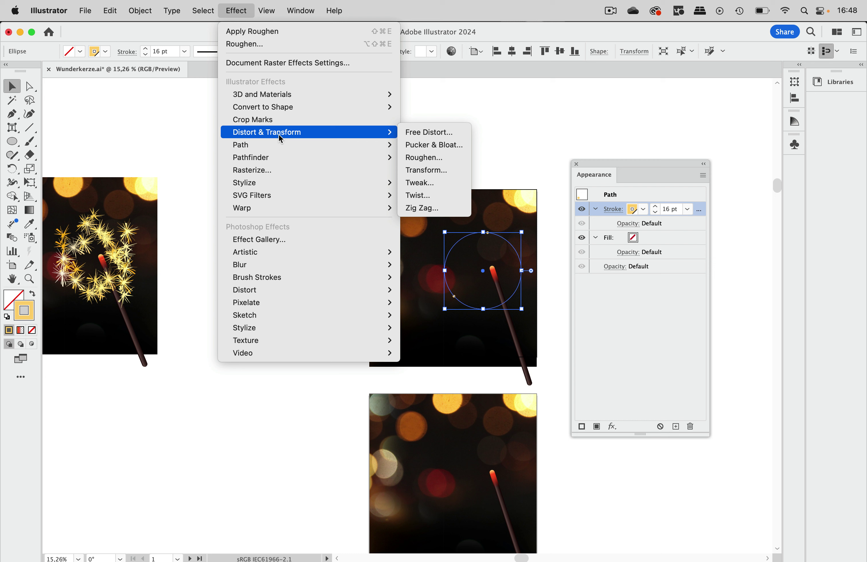
pyautogui.click(438, 159)
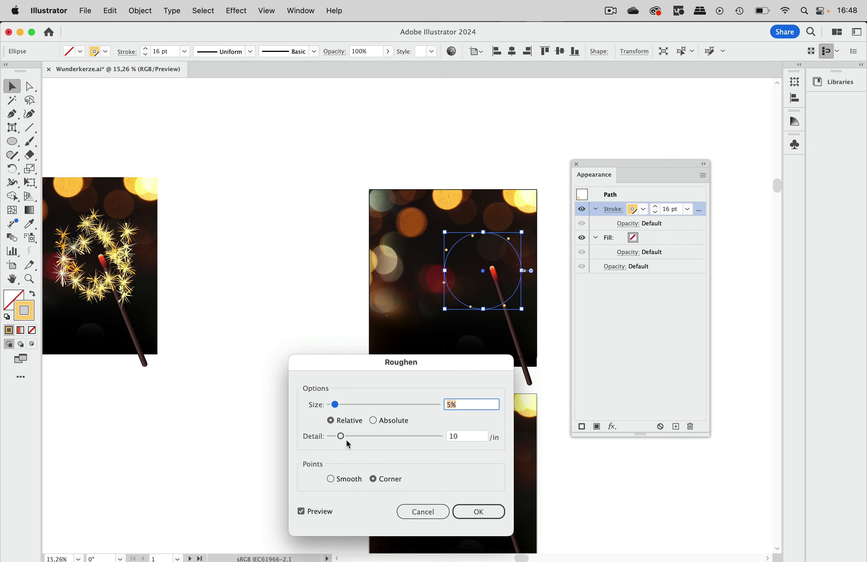
pyautogui.moveTo(339, 436); pyautogui.dragTo(361, 437)
pyautogui.moveTo(334, 404); pyautogui.dragTo(336, 436)
pyautogui.click(358, 404)
pyautogui.moveTo(357, 404); pyautogui.dragTo(360, 405)
pyautogui.click(479, 511)
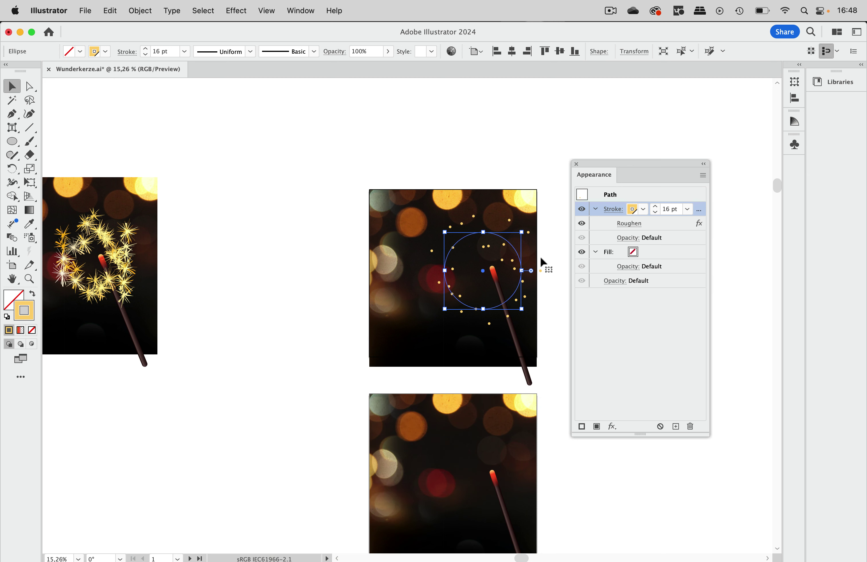
# Move the Roughen effect above the stroke in the Appearance stack so it affects the whole path
pyautogui.scroll(-3, 539, 256)
pyautogui.hscroll(1, 540, 256)
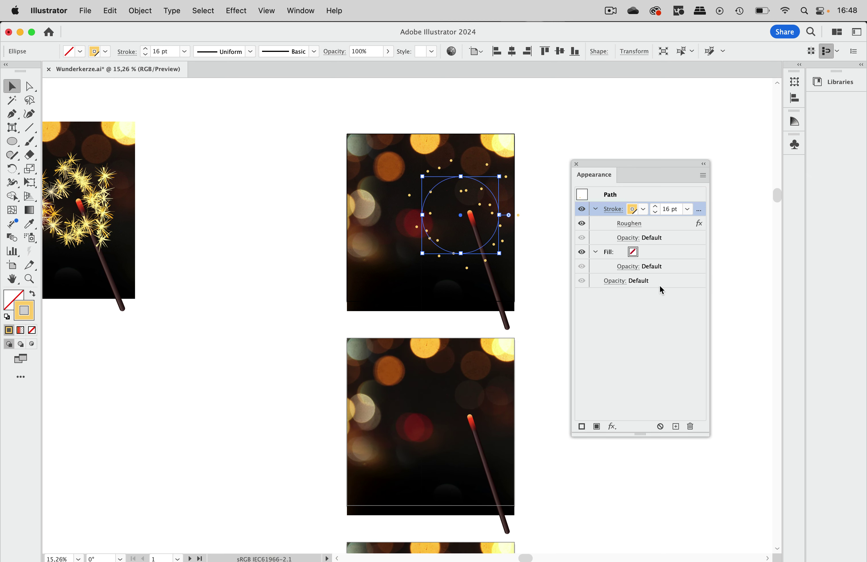
pyautogui.click(672, 223)
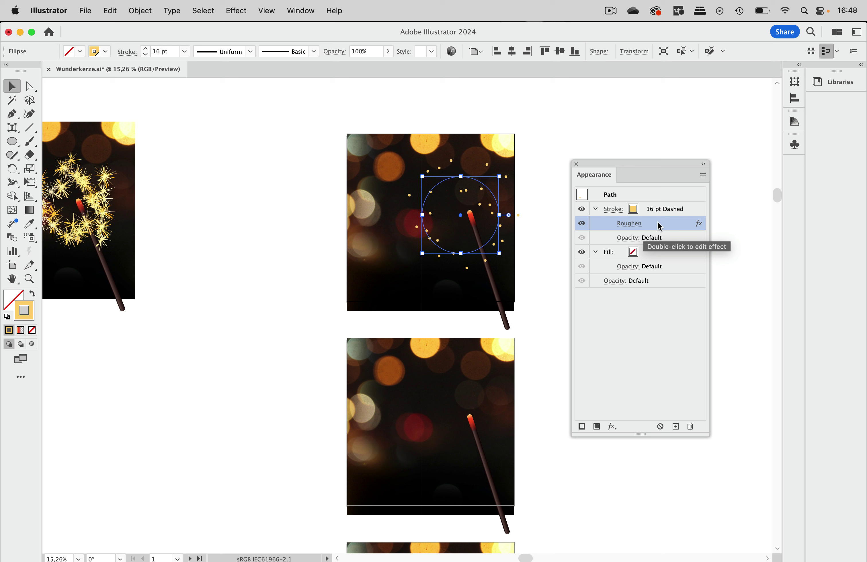
pyautogui.moveTo(660, 226); pyautogui.dragTo(655, 199)
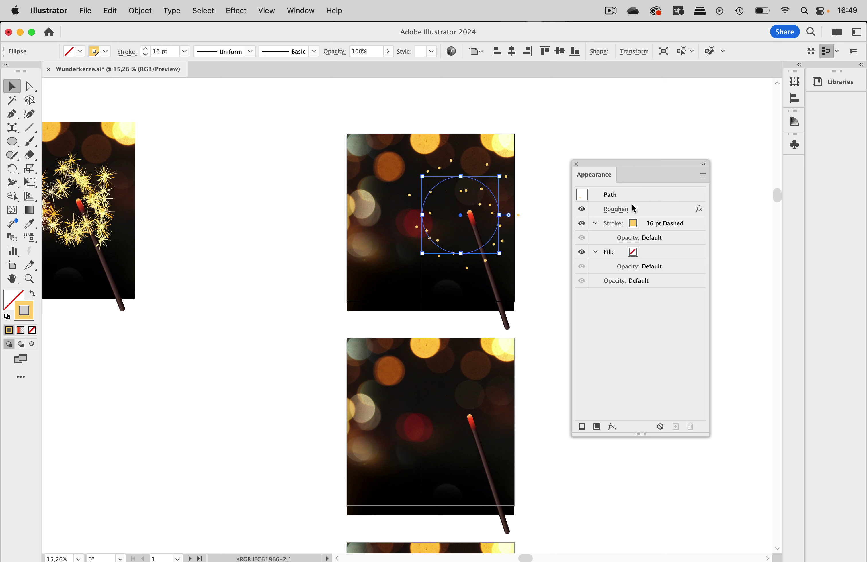
pyautogui.click(652, 213)
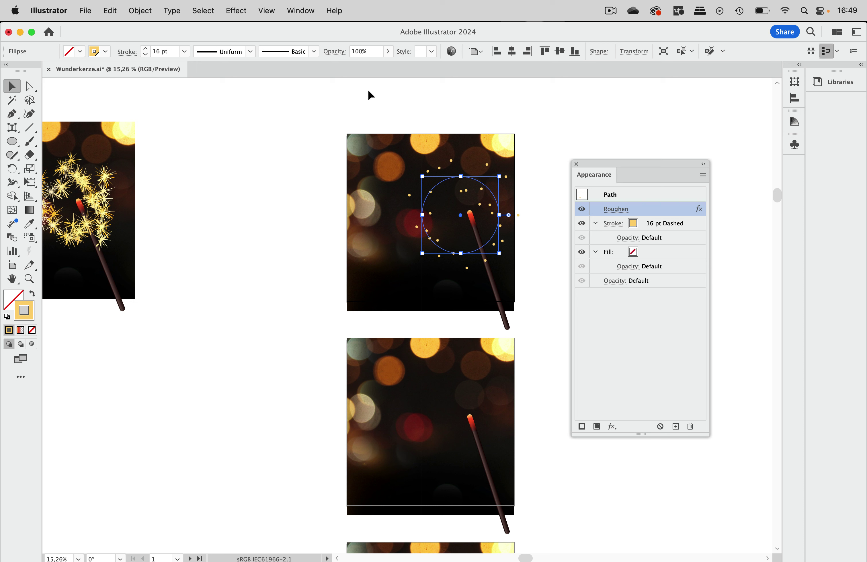
# Add an Outline Stroke effect to the spark circle and select its Appearance row
pyautogui.click(239, 12)
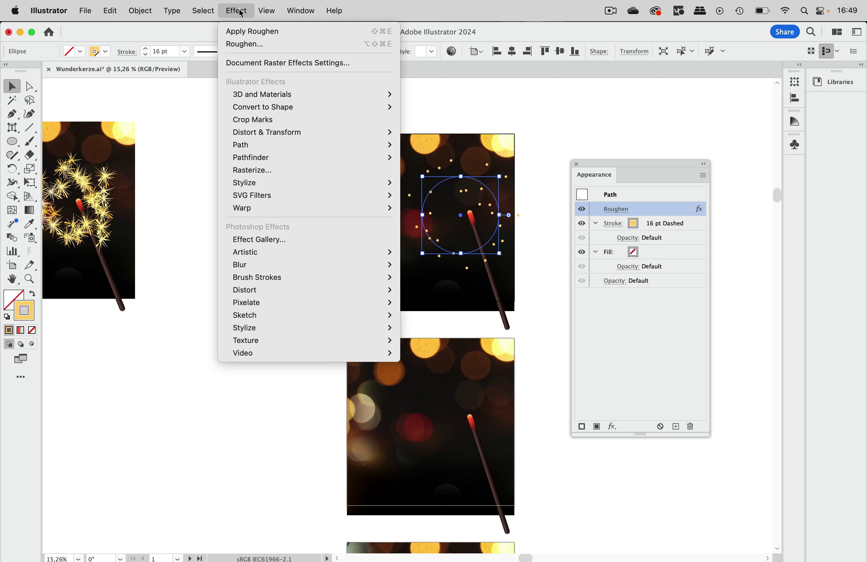
pyautogui.moveTo(272, 147)
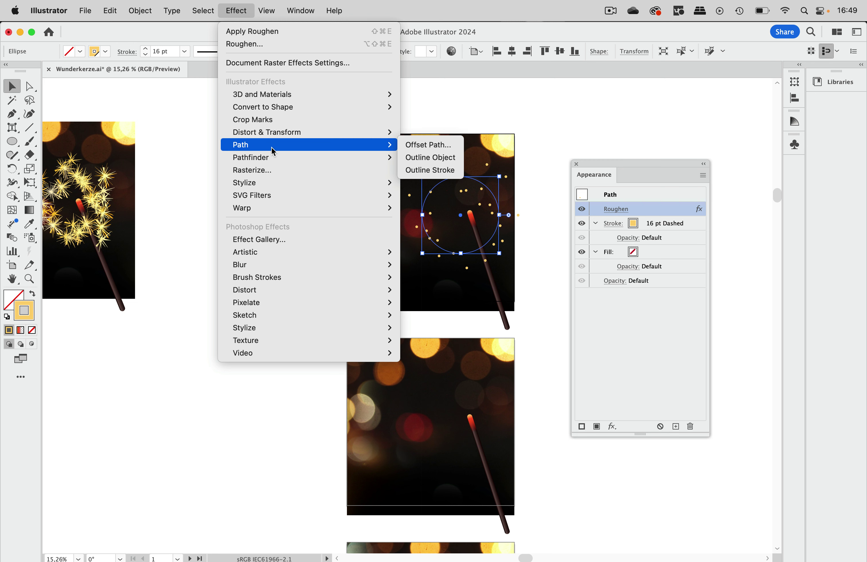
pyautogui.click(420, 170)
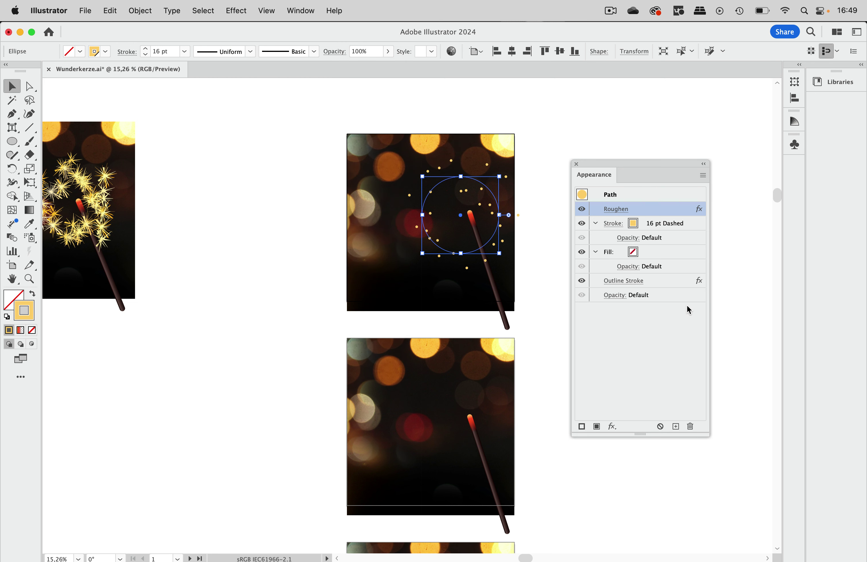
pyautogui.click(666, 283)
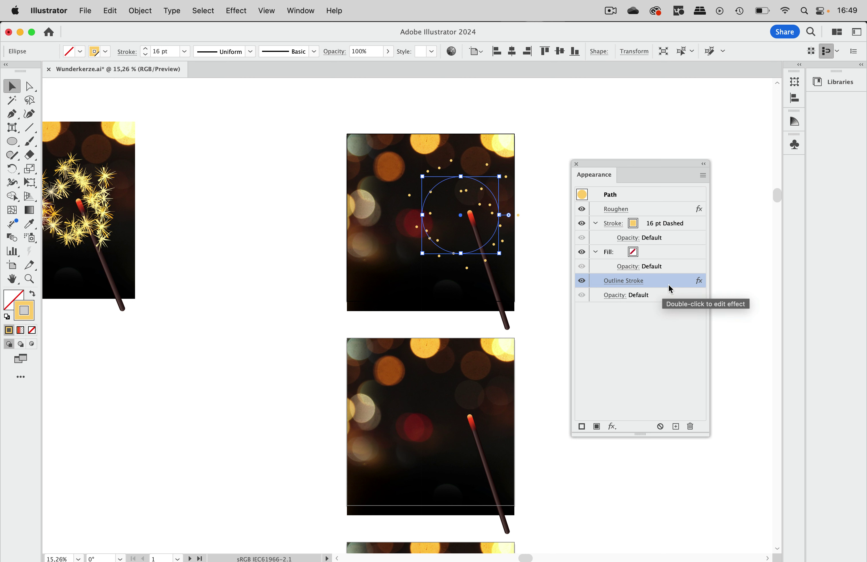
pyautogui.click(237, 9)
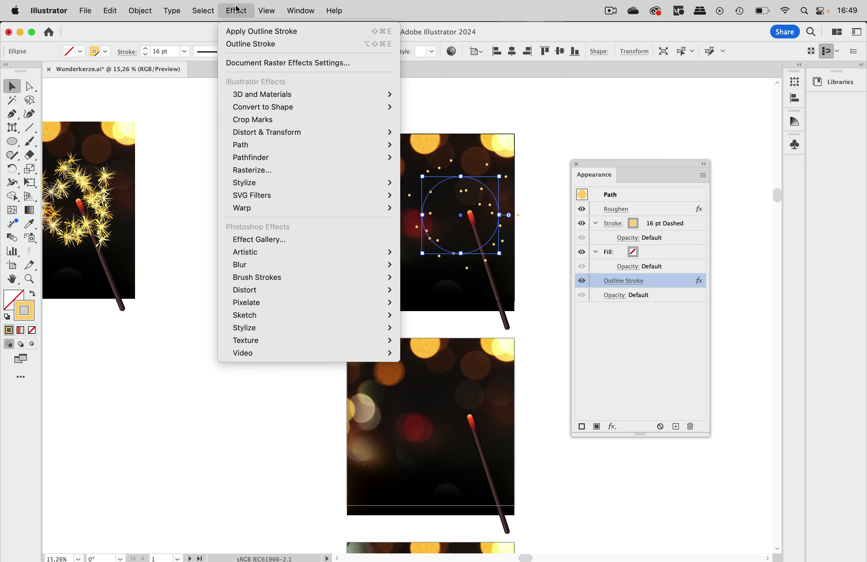
# Add a new Roughen effect with default settings and drag it below Outline Stroke
pyautogui.moveTo(269, 132)
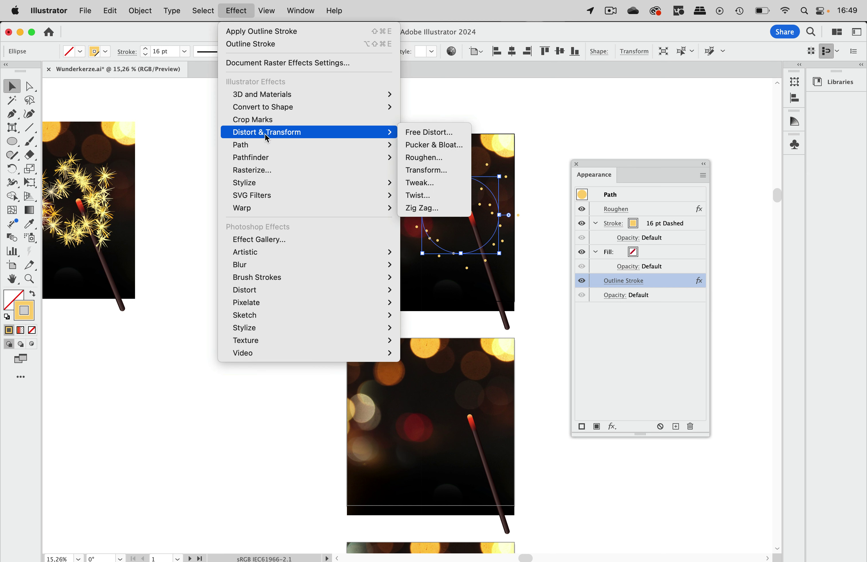
pyautogui.click(433, 158)
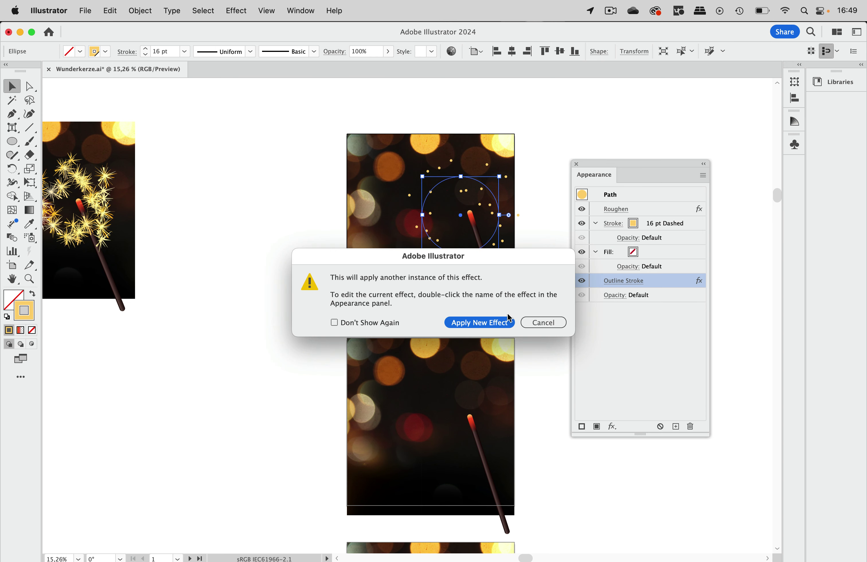
pyautogui.click(494, 326)
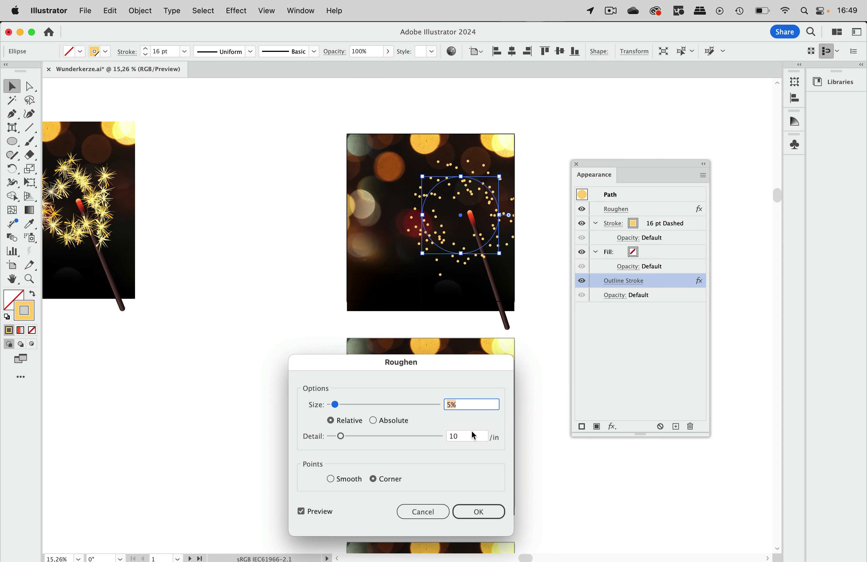
pyautogui.click(476, 513)
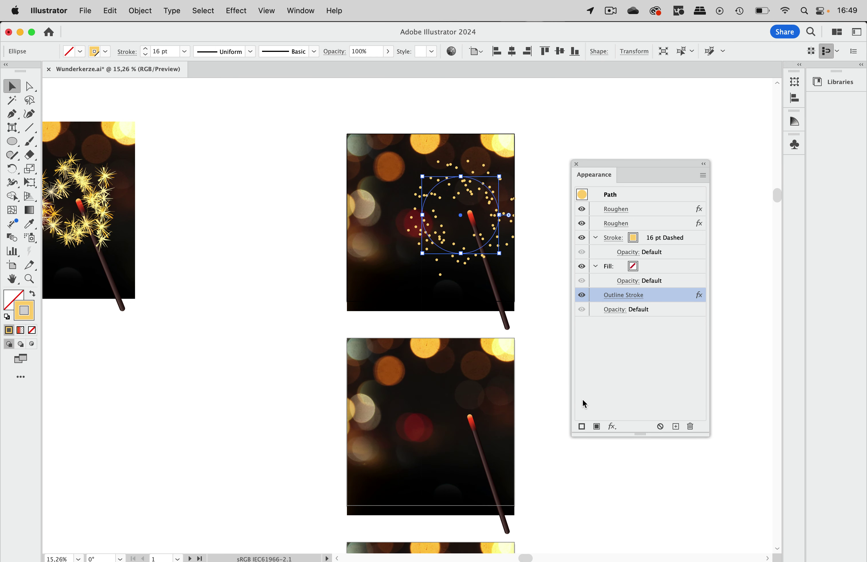
pyautogui.click(635, 223)
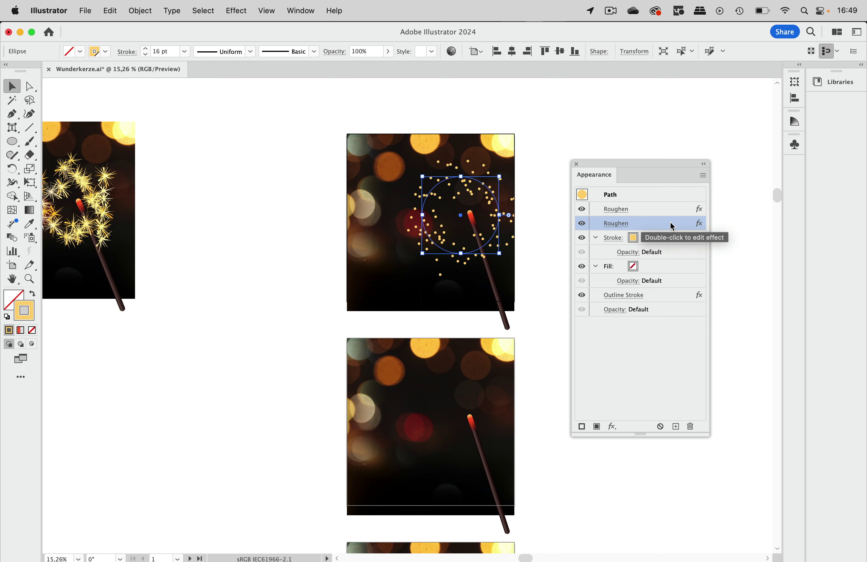
pyautogui.moveTo(662, 225); pyautogui.dragTo(658, 305)
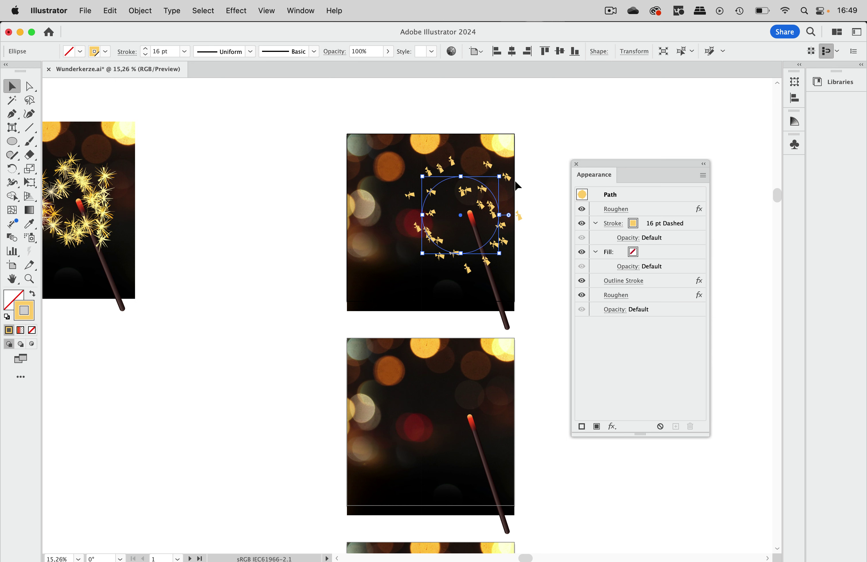
pyautogui.scroll(5, 469, 192)
pyautogui.scroll(2, 470, 195)
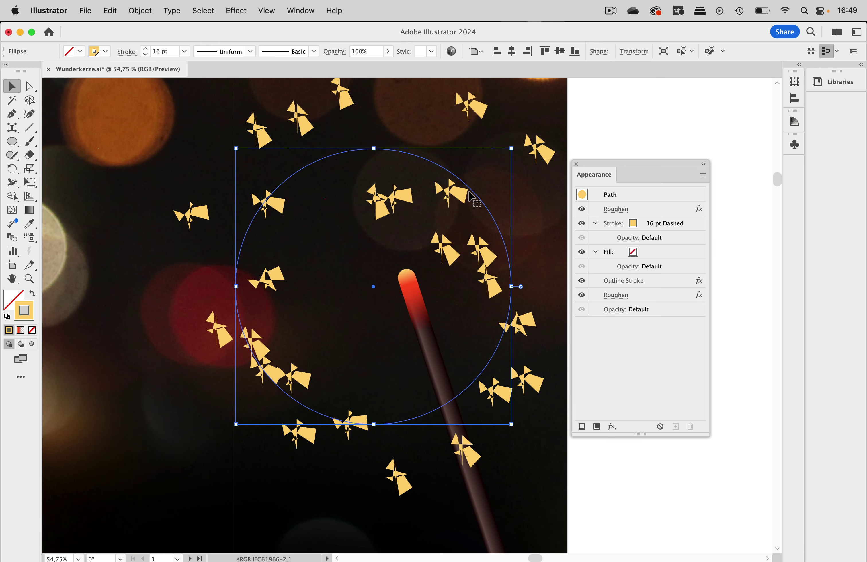
# Set the lower Roughen to 10% size and 90/in detail with corner points
pyautogui.click(624, 297)
pyautogui.moveTo(437, 362); pyautogui.dragTo(714, 211)
pyautogui.moveTo(617, 281); pyautogui.dragTo(702, 281)
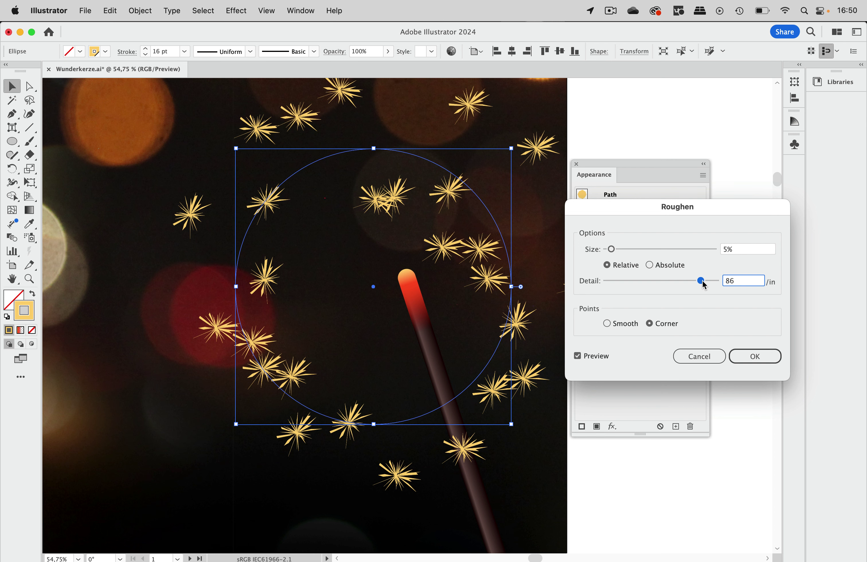
pyautogui.moveTo(611, 248); pyautogui.dragTo(619, 250)
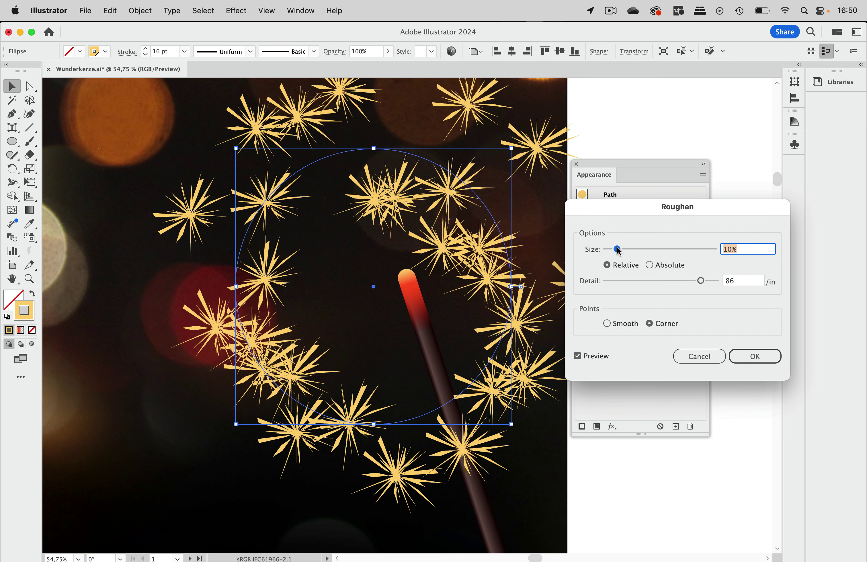
pyautogui.moveTo(700, 281)
pyautogui.mouseDown()
pyautogui.moveTo(692, 285)
pyautogui.moveTo(706, 285)
pyautogui.mouseUp()
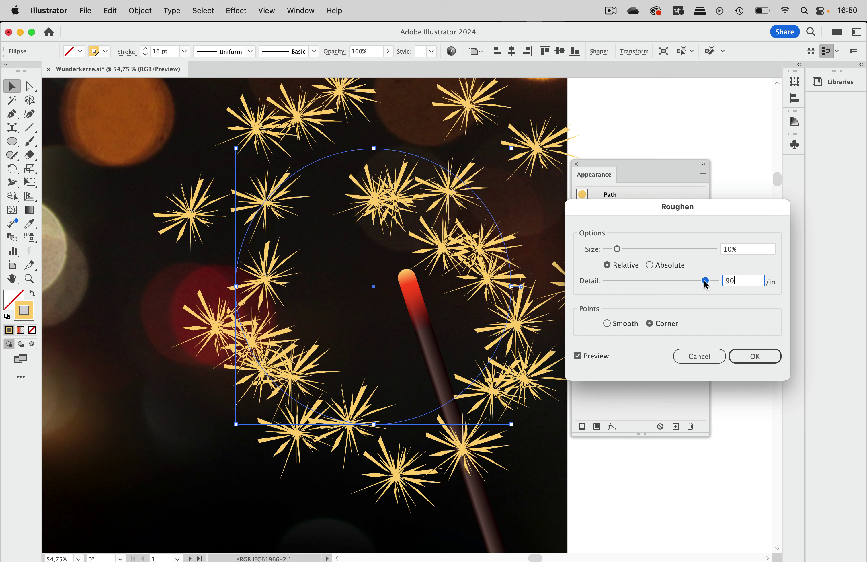
pyautogui.click(752, 359)
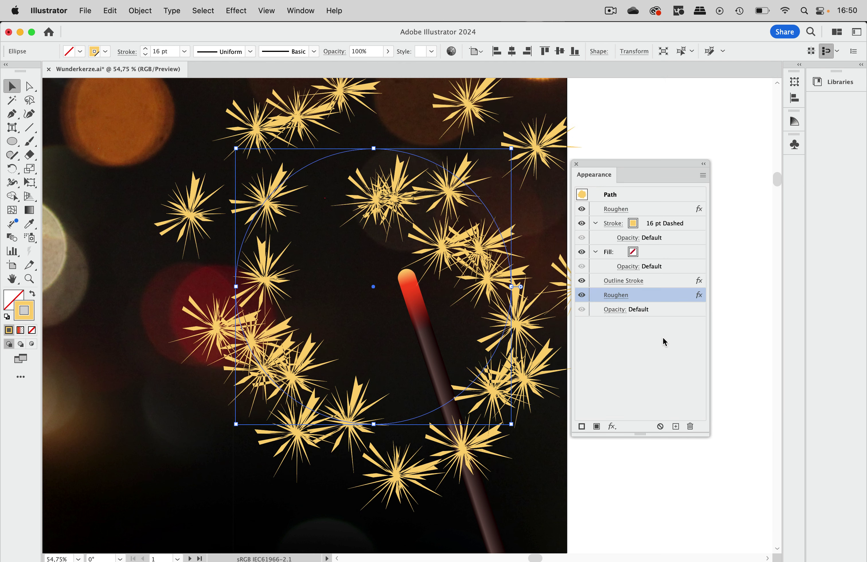
pyautogui.scroll(-1, 544, 342)
pyautogui.scroll(-8, 545, 342)
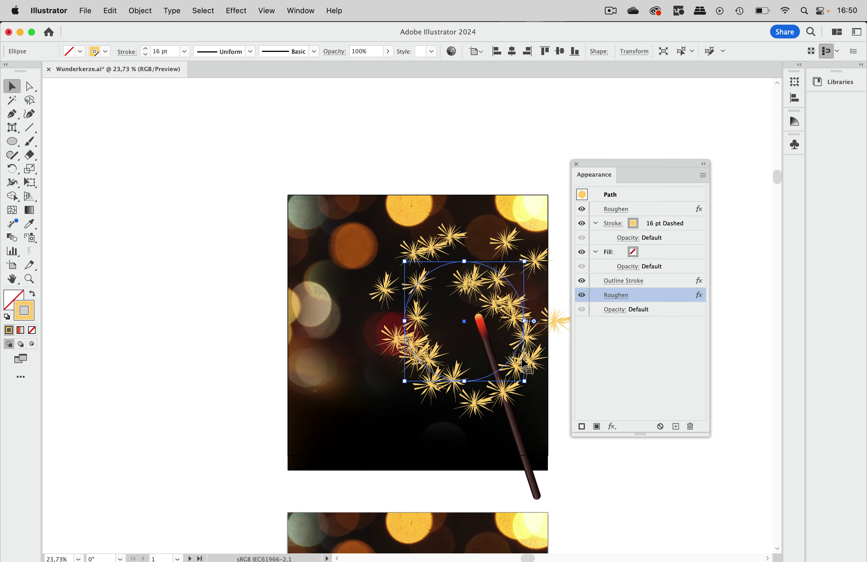
# Apply a linear gradient to the spark circle's stroke from the Gradient panel
pyautogui.scroll(-3, 524, 363)
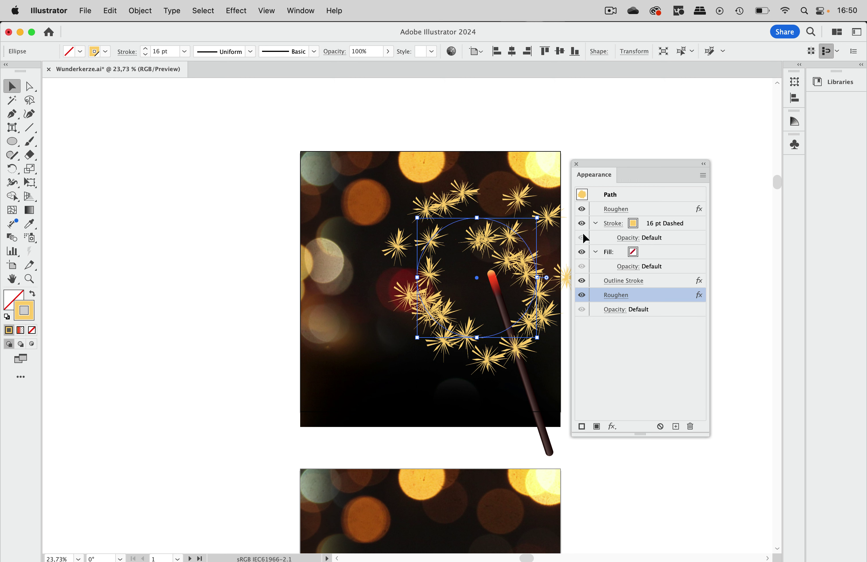
pyautogui.click(635, 223)
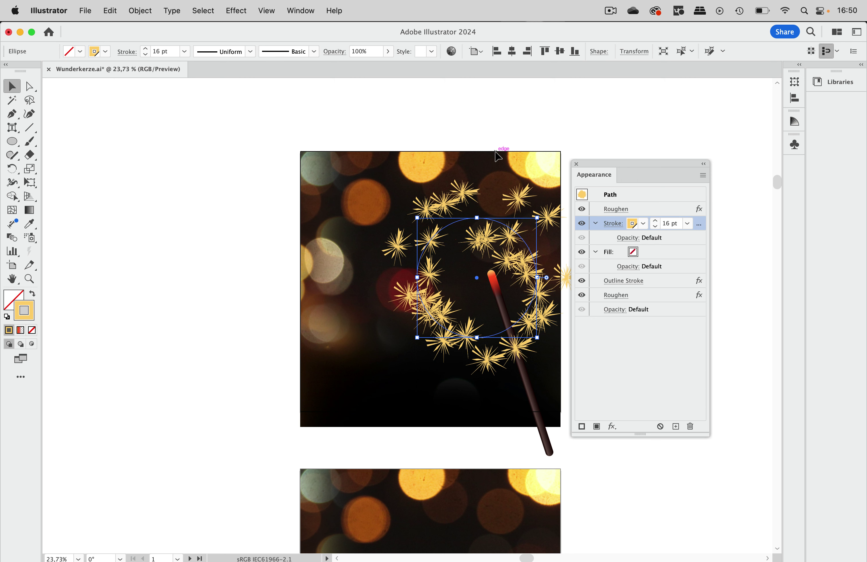
pyautogui.click(303, 11)
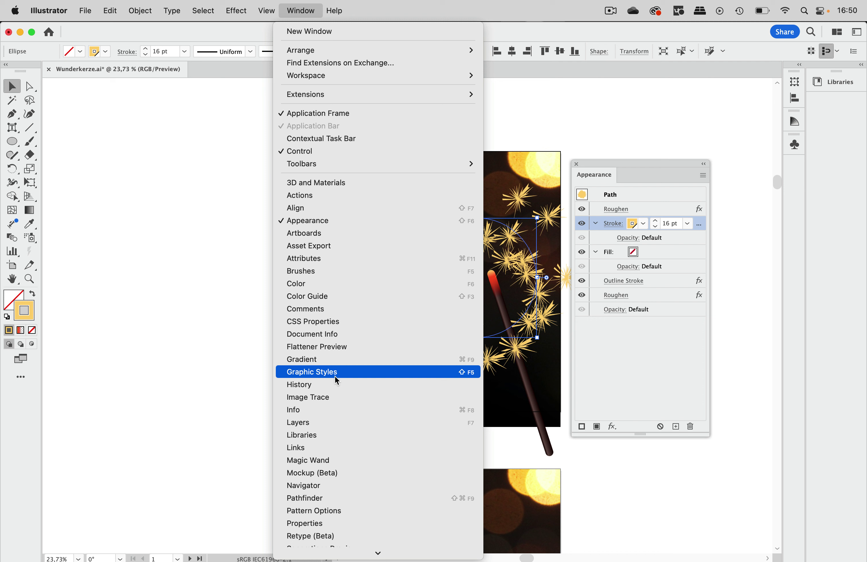
pyautogui.click(331, 359)
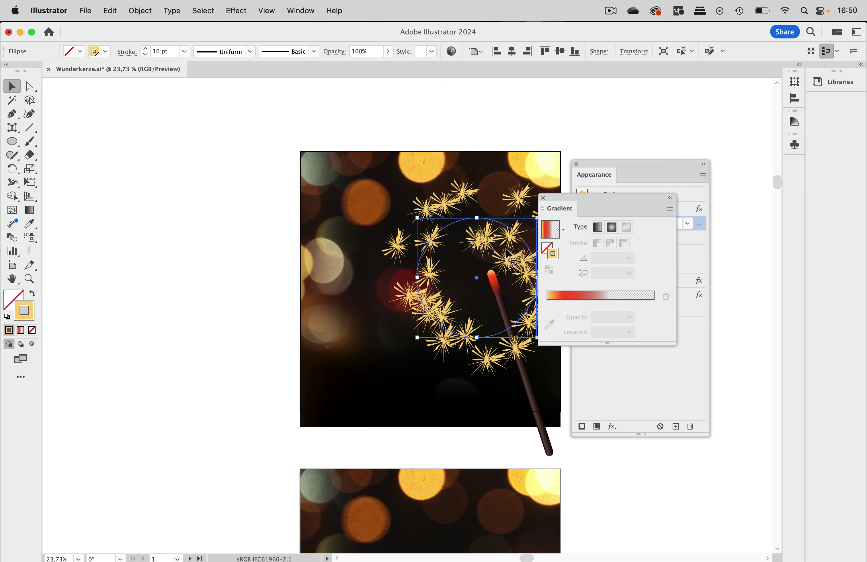
pyautogui.moveTo(582, 197); pyautogui.dragTo(231, 247)
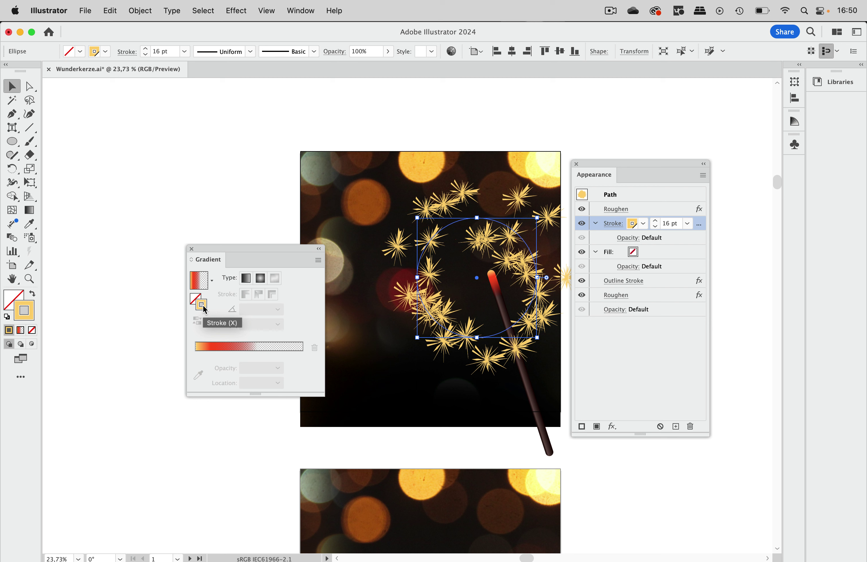
pyautogui.click(253, 345)
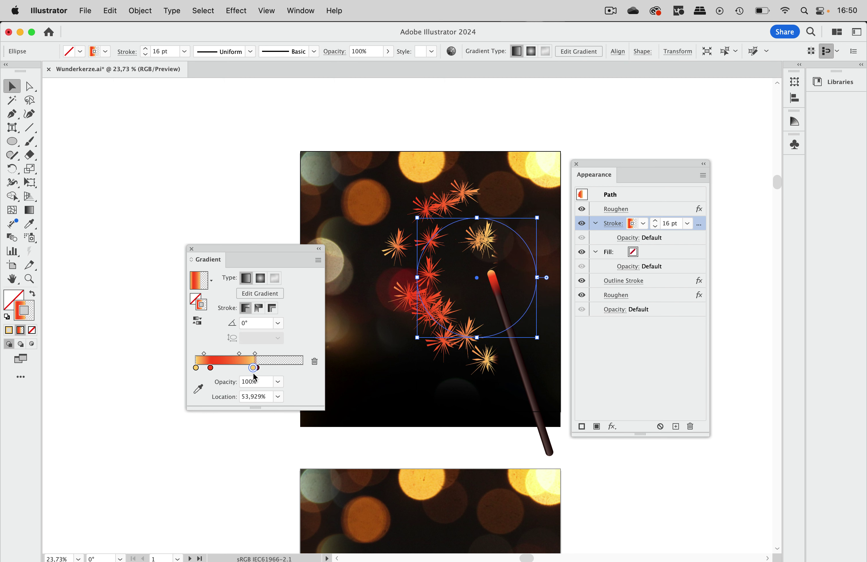
# Delete the dark gradient stop and recolour the stops to pale cream and yellow
pyautogui.moveTo(257, 368); pyautogui.dragTo(237, 367)
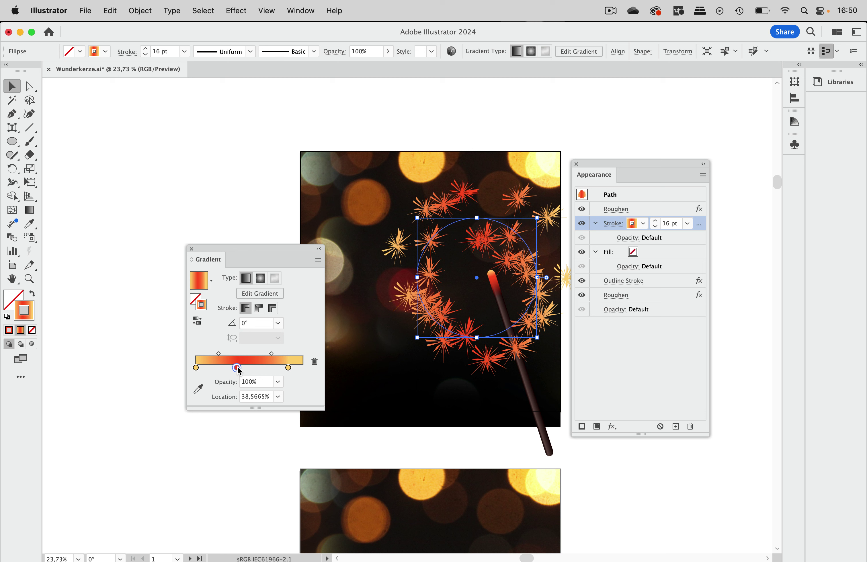
pyautogui.doubleClick(238, 368)
pyautogui.click(170, 404)
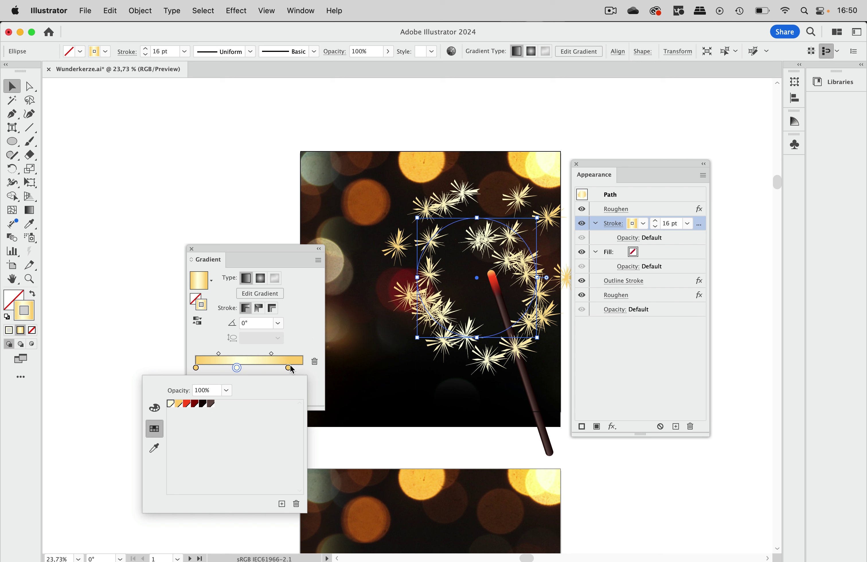
pyautogui.moveTo(289, 367); pyautogui.dragTo(306, 366)
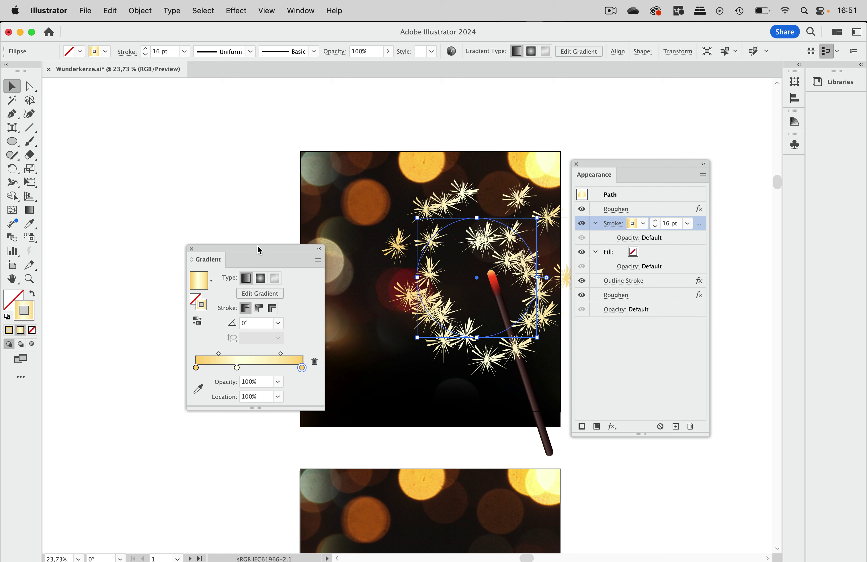
pyautogui.moveTo(259, 250); pyautogui.dragTo(187, 284)
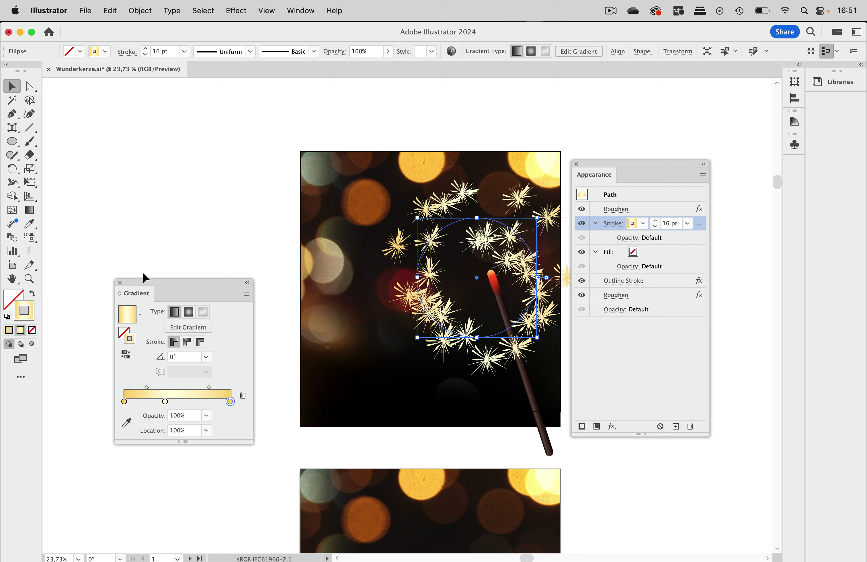
pyautogui.click(120, 283)
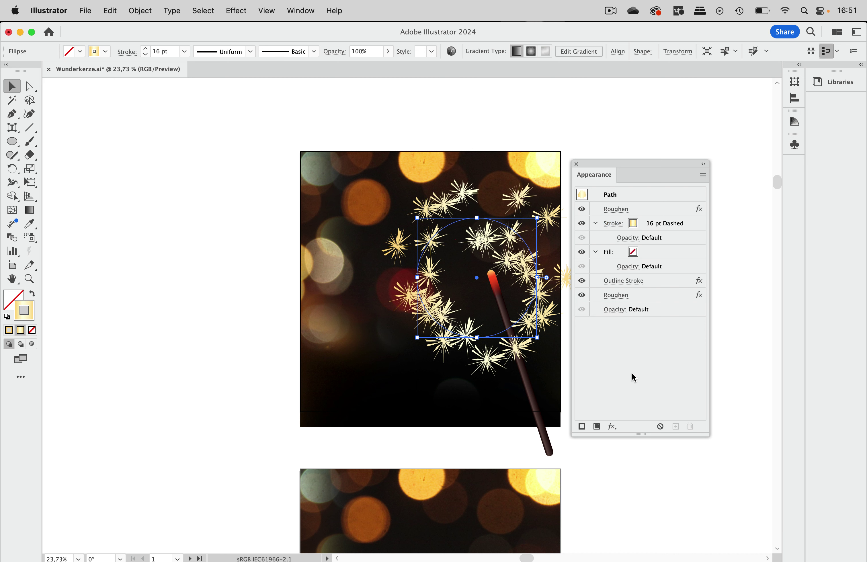
# Set the spark circle's blending mode to Hard Light at 100% opacity
pyautogui.click(616, 311)
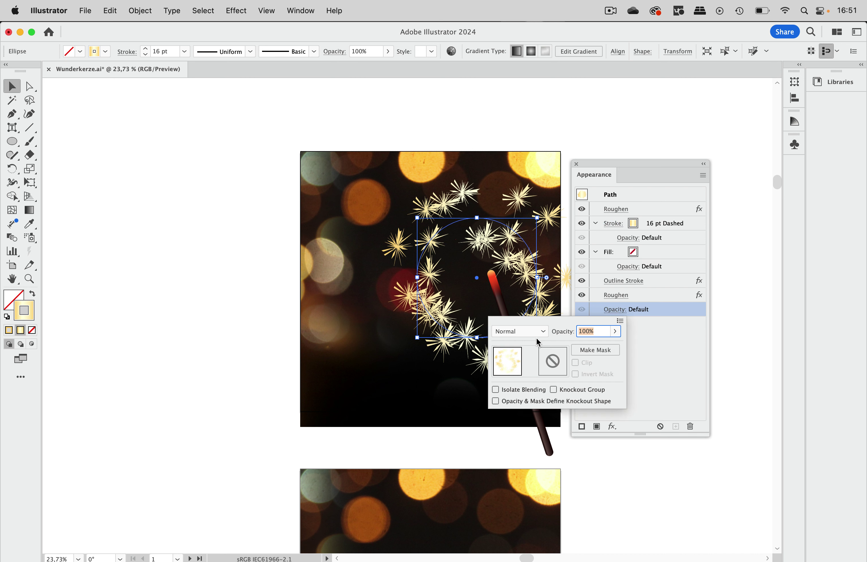
pyautogui.click(526, 332)
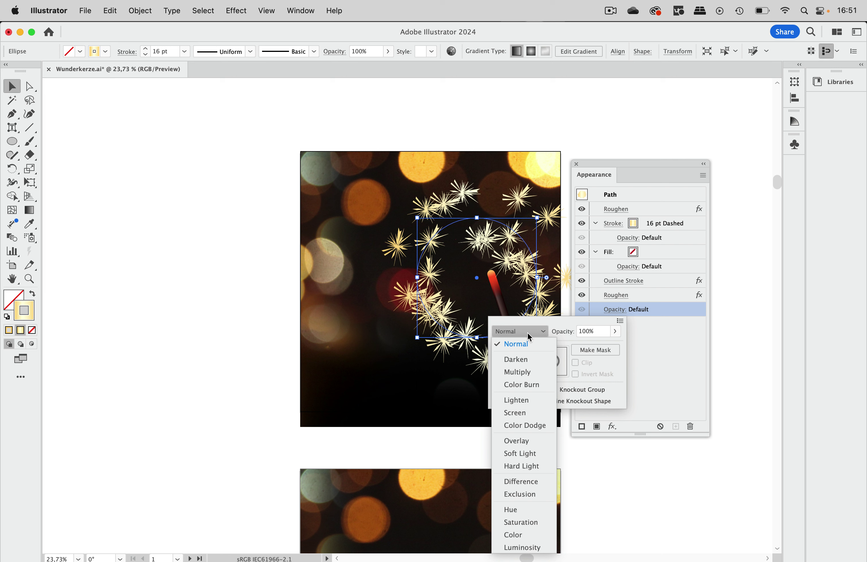
pyautogui.click(526, 465)
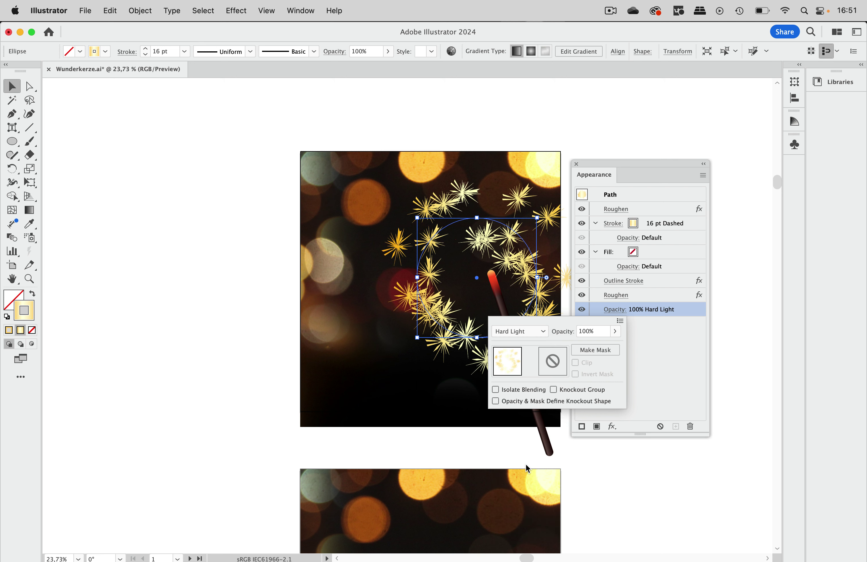
pyautogui.click(690, 356)
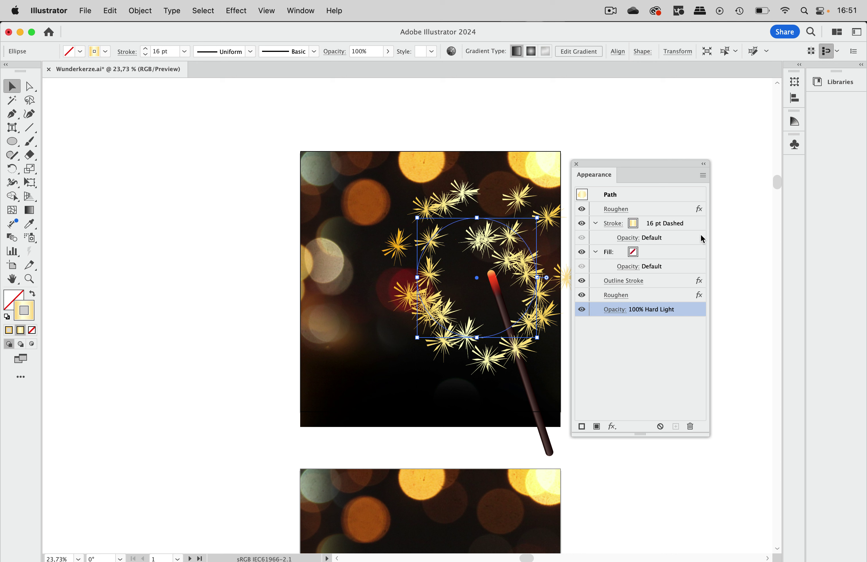
pyautogui.click(693, 224)
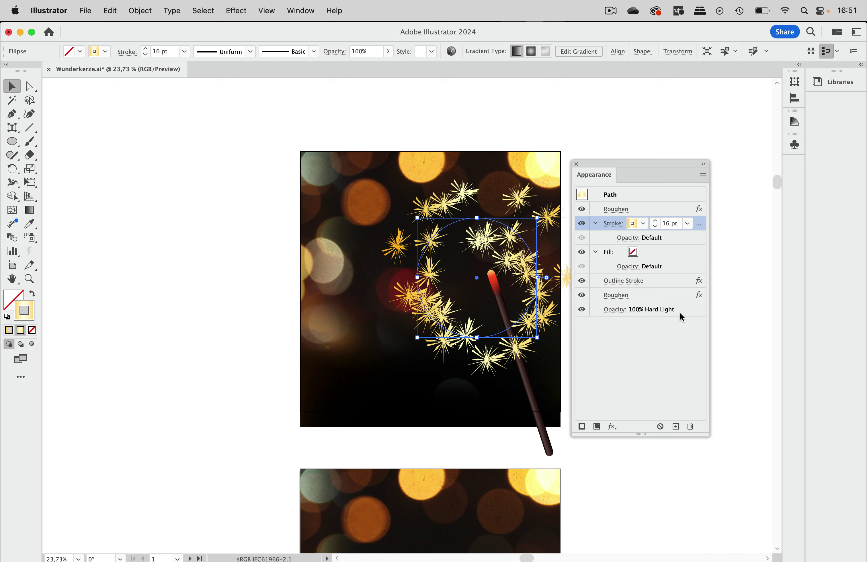
# Add a second stroke and rework its gradient stops so the light colour starts it
pyautogui.click(582, 426)
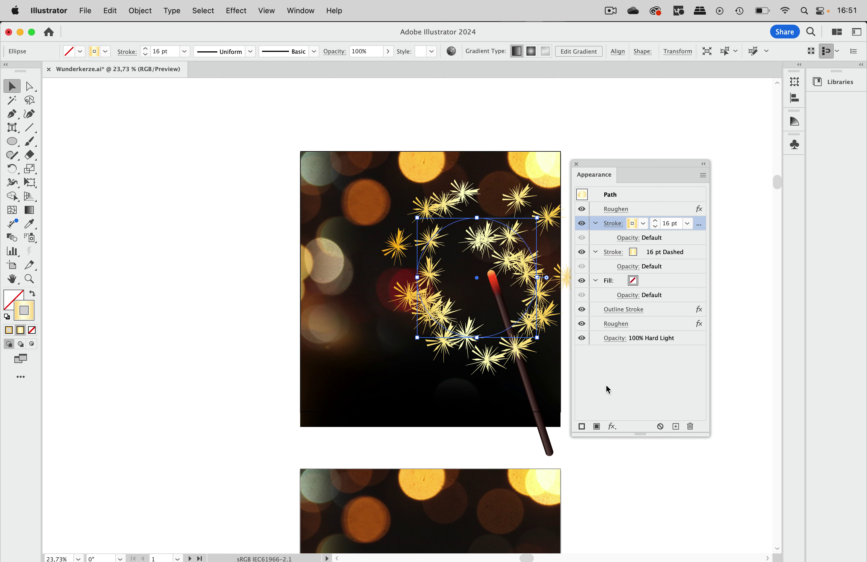
pyautogui.click(643, 256)
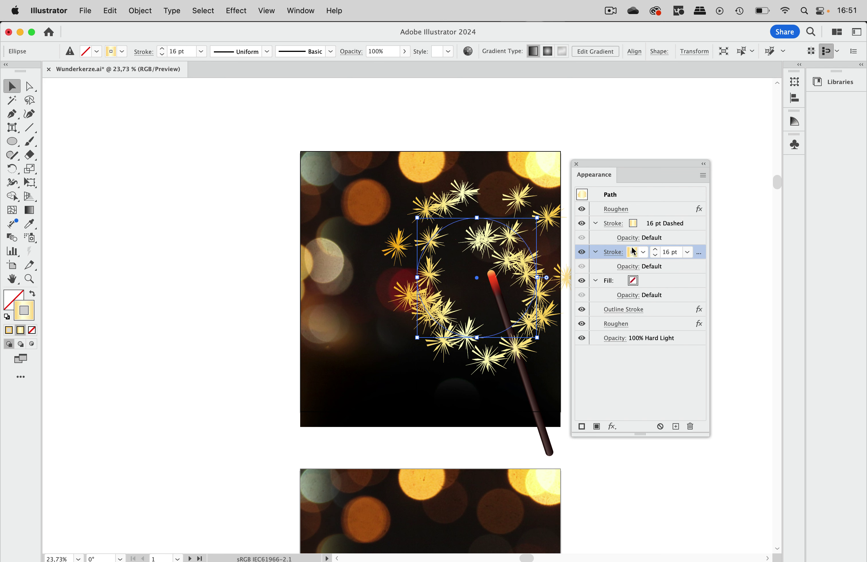
pyautogui.click(270, 11)
pyautogui.moveTo(300, 10)
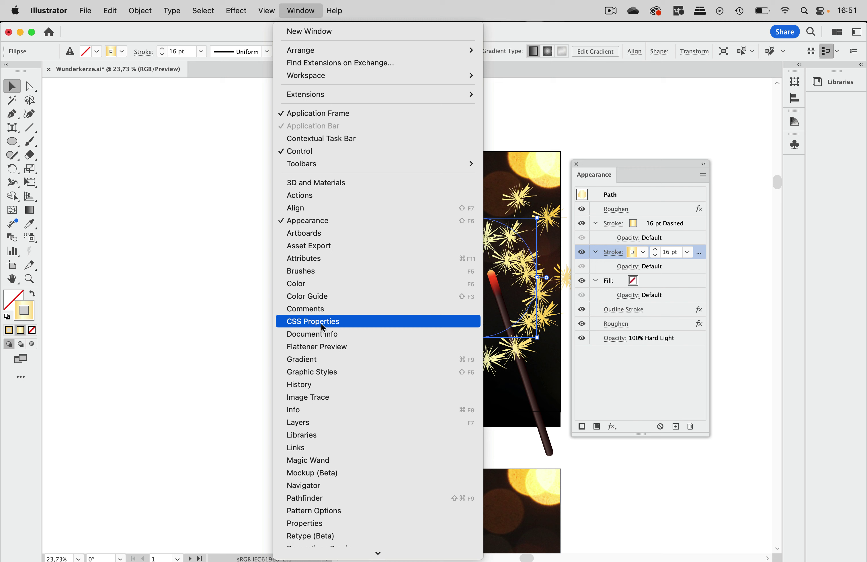
pyautogui.click(324, 359)
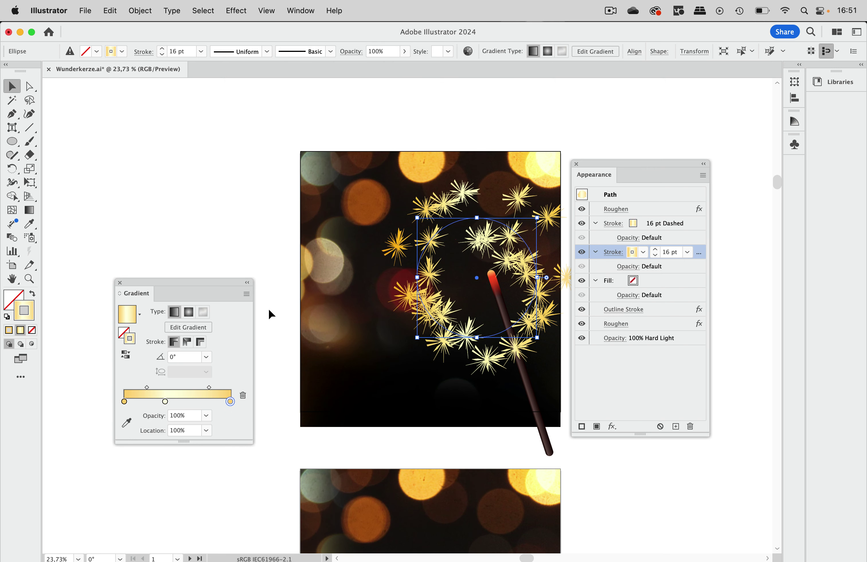
pyautogui.moveTo(165, 401); pyautogui.dragTo(205, 401)
pyautogui.press('super+z')
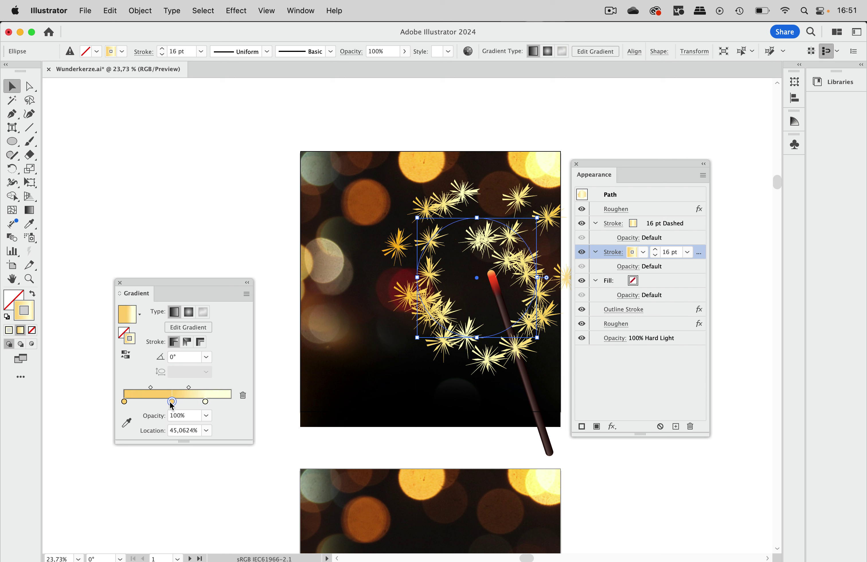
pyautogui.press('super+z')
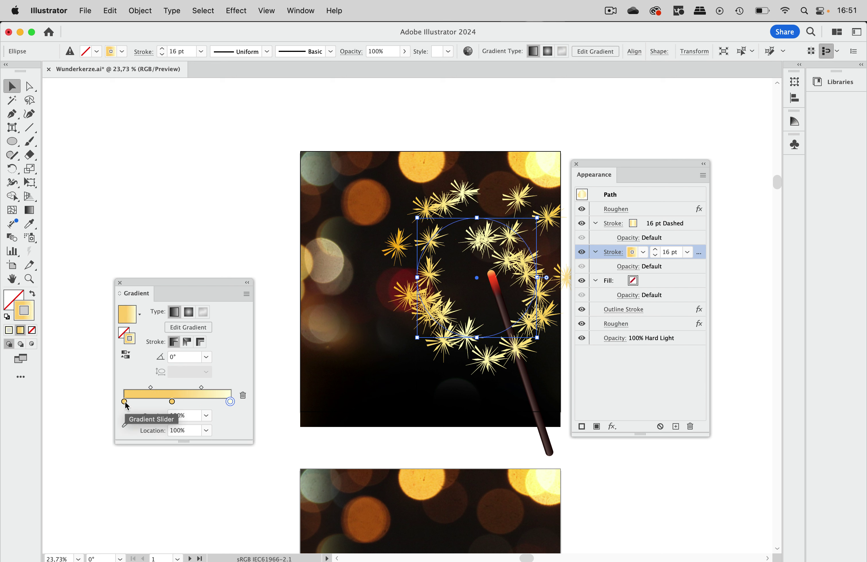
pyautogui.moveTo(124, 401); pyautogui.dragTo(110, 431)
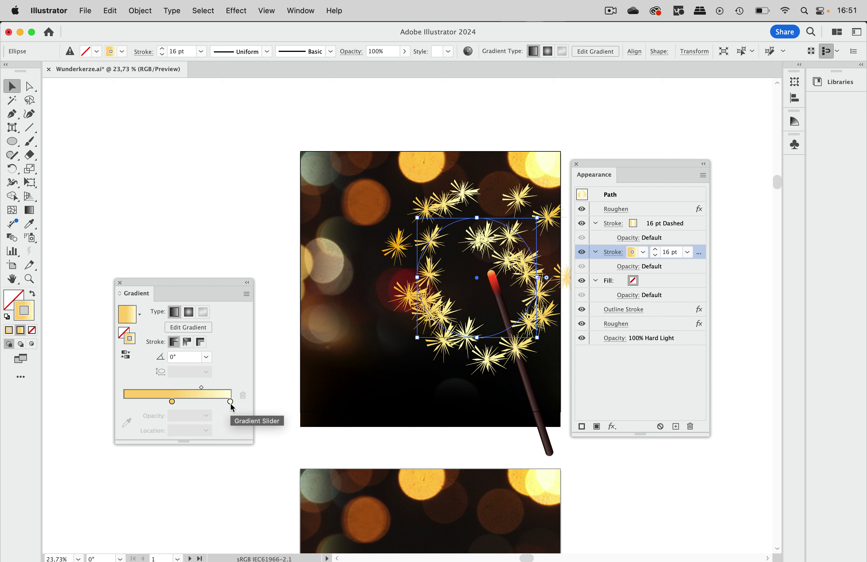
pyautogui.keyDown('alt'); pyautogui.moveTo(230, 402); pyautogui.dragTo(112, 402); pyautogui.keyUp('alt')
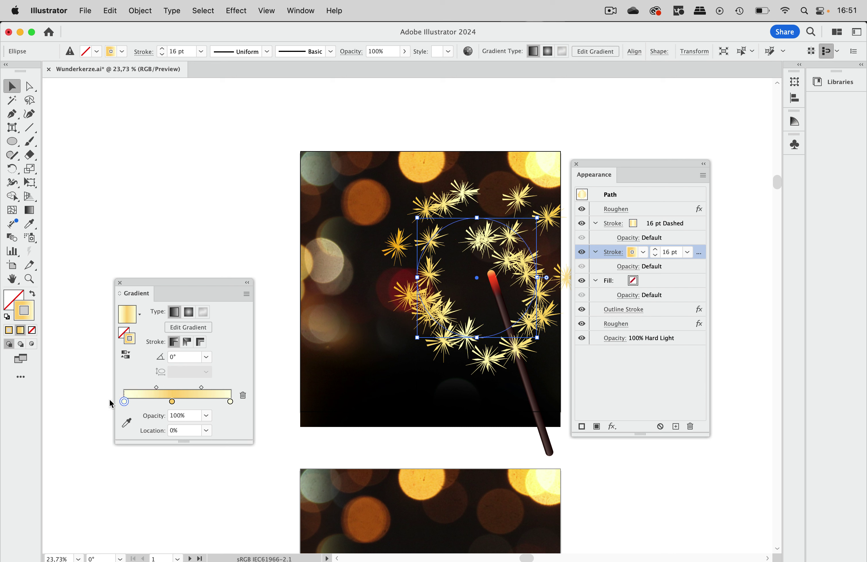
pyautogui.click(120, 282)
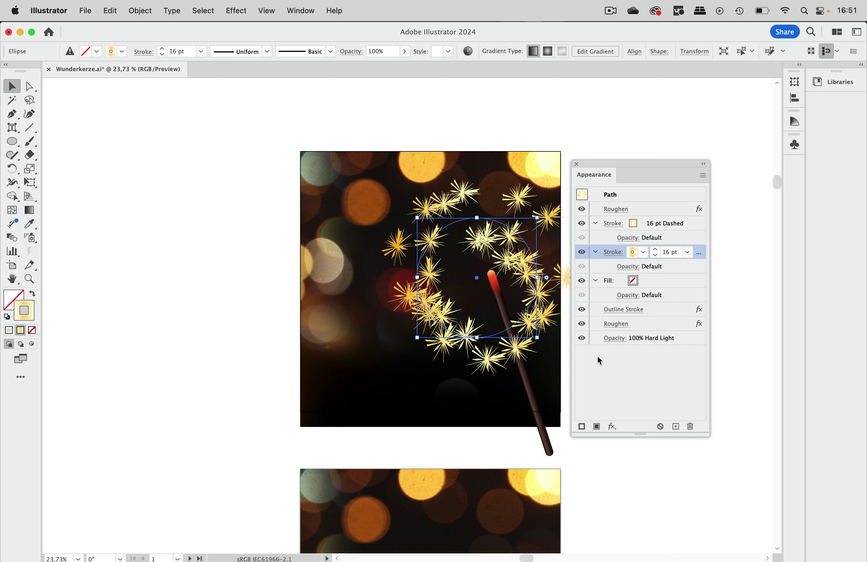
# Thicken the second stroke step by step up to 30 pt
pyautogui.click(653, 370)
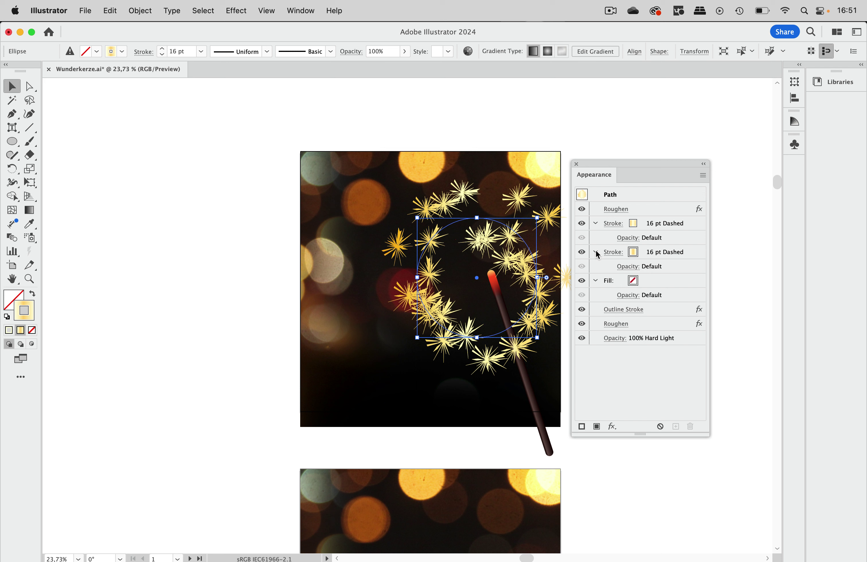
pyautogui.click(653, 254)
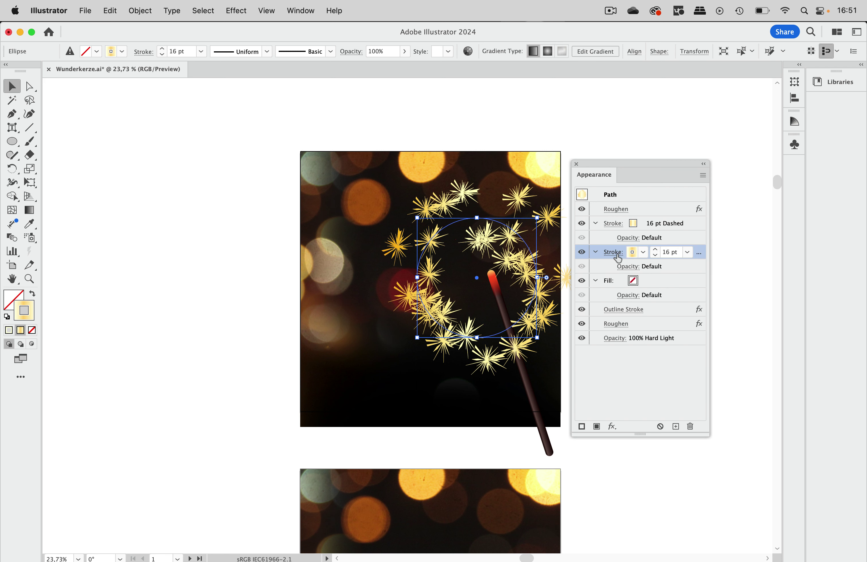
pyautogui.click(655, 249)
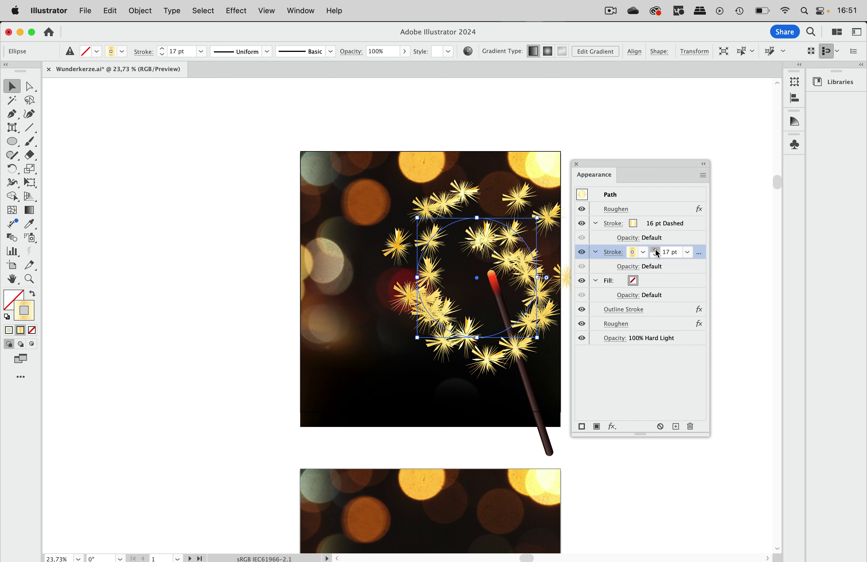
pyautogui.click(655, 249)
pyautogui.click(656, 249)
pyautogui.click(655, 249)
pyautogui.click(655, 249)
pyautogui.click(655, 249)
pyautogui.click(655, 249)
pyautogui.click(656, 249)
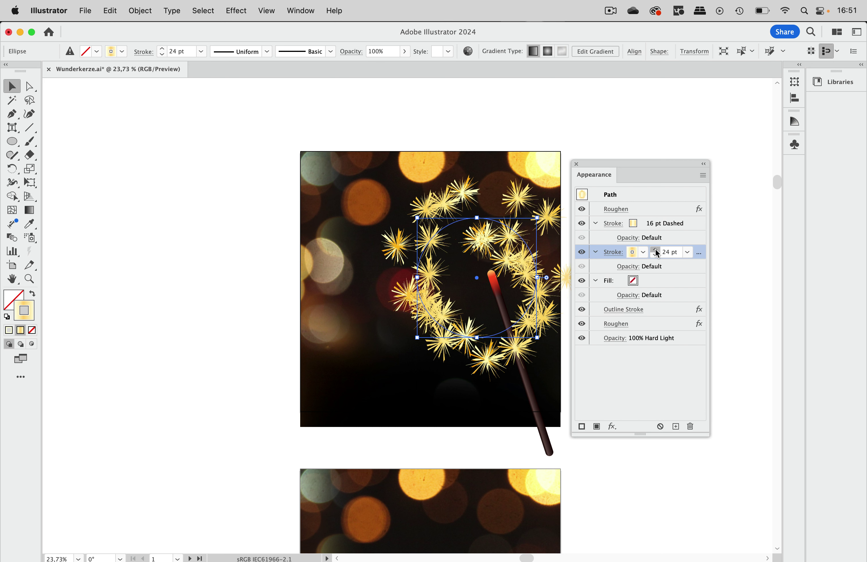
pyautogui.click(655, 249)
pyautogui.click(655, 249)
pyautogui.click(655, 249)
pyautogui.click(656, 250)
pyautogui.click(655, 250)
pyautogui.click(655, 249)
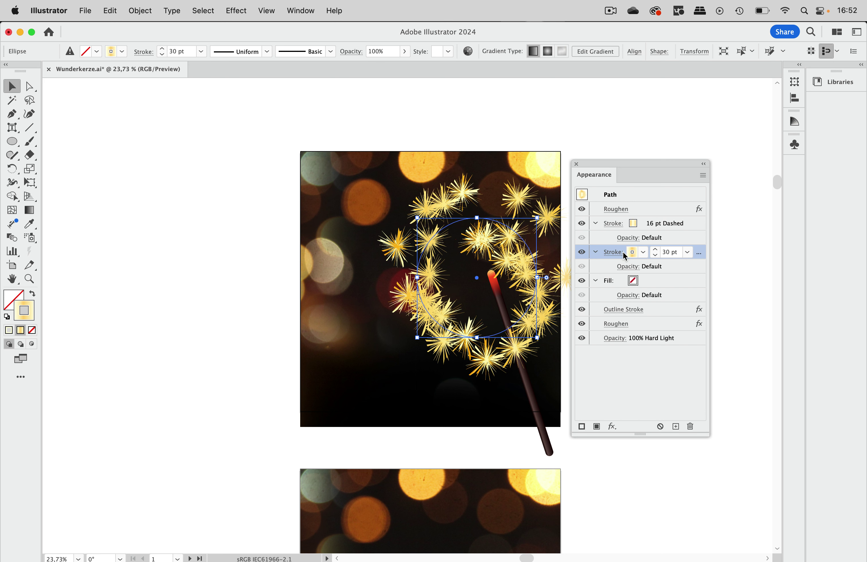
# Set the second stroke's dash gap to 900 pt
pyautogui.click(613, 252)
pyautogui.click(518, 349)
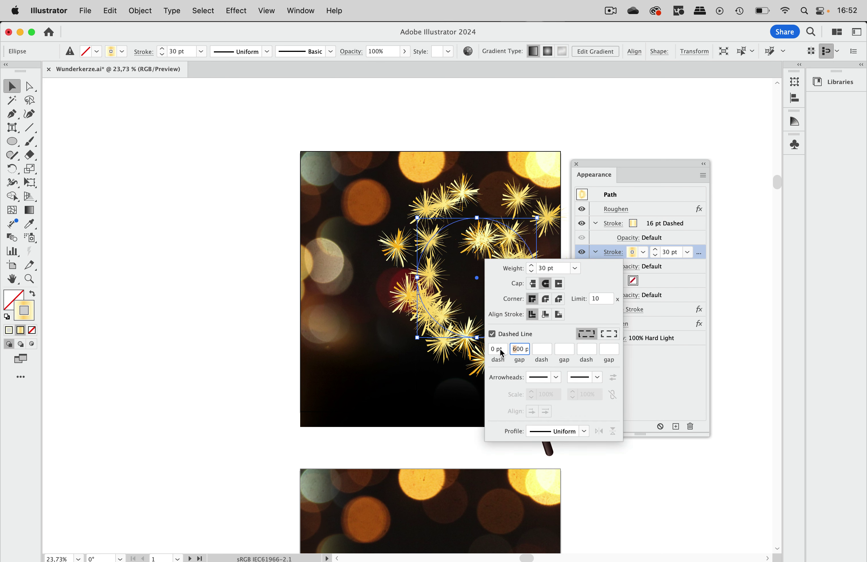
pyautogui.write('9')
pyautogui.press('Return')
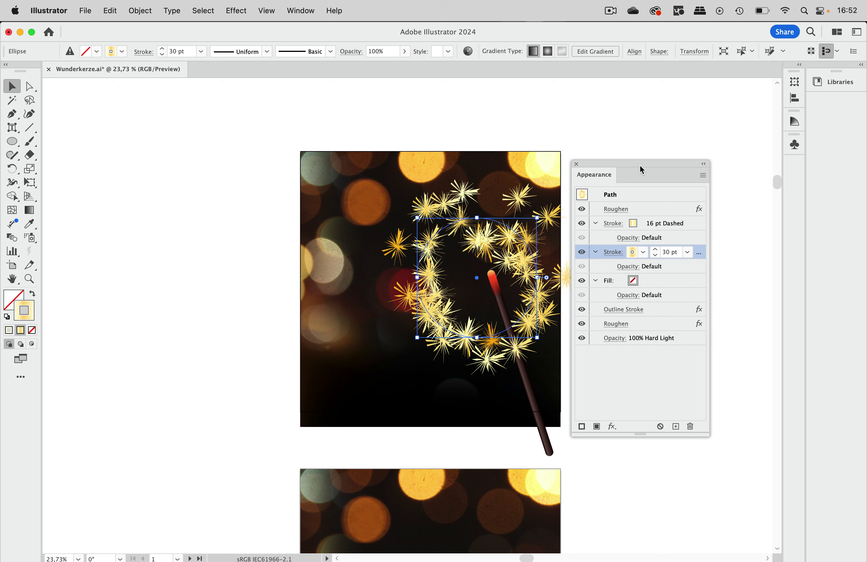
pyautogui.moveTo(640, 164); pyautogui.dragTo(667, 142)
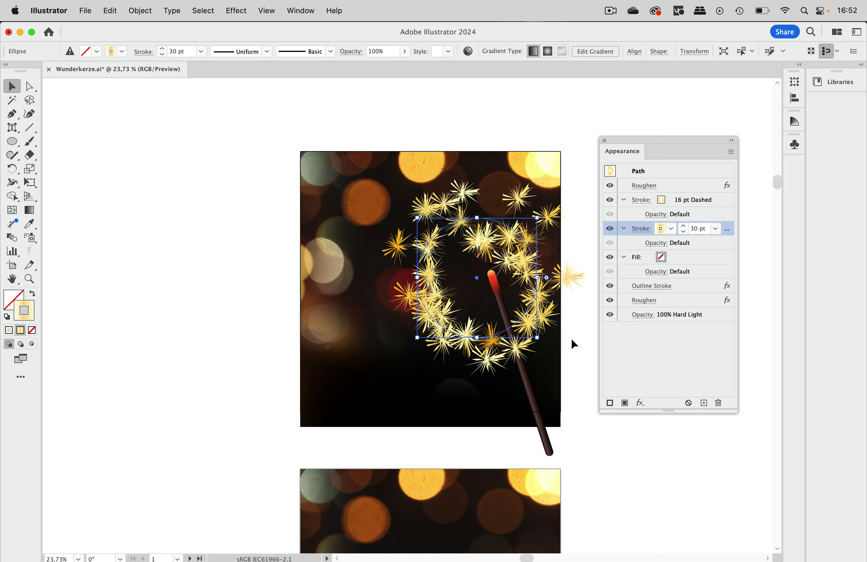
# Scroll through the bokeh artboards, select the second artboard's sparkler ring, then deselect on empty canvas
pyautogui.scroll(-5, 571, 338)
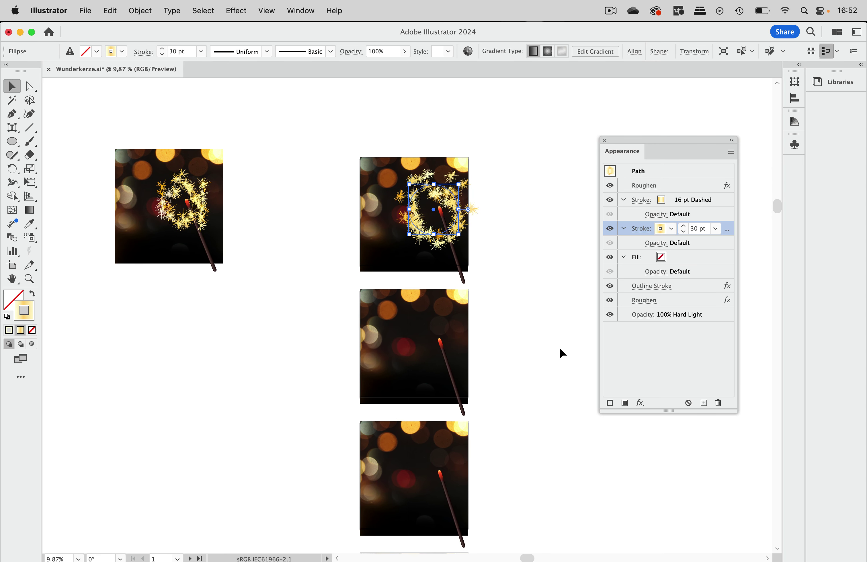
pyautogui.scroll(-1, 559, 347)
pyautogui.click(543, 300)
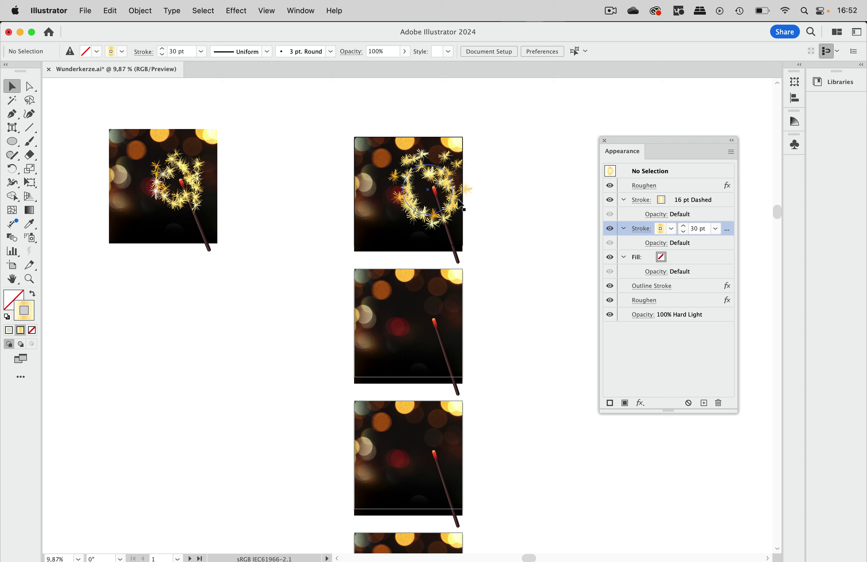
pyautogui.scroll(4, 460, 206)
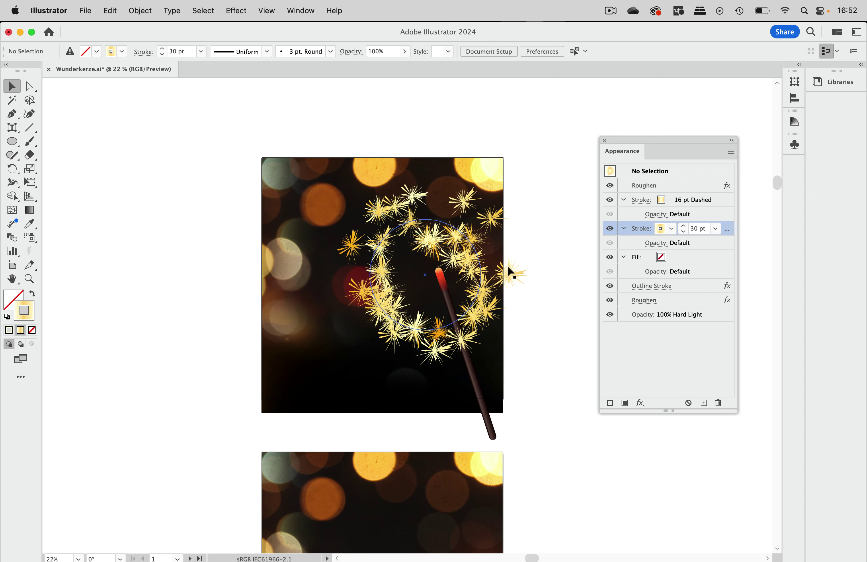
pyautogui.scroll(-5, 510, 274)
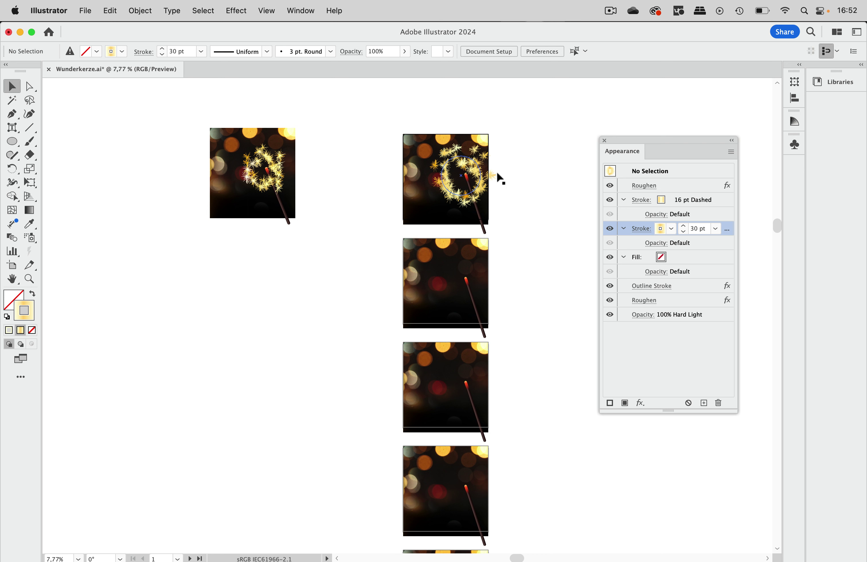
pyautogui.click(479, 169)
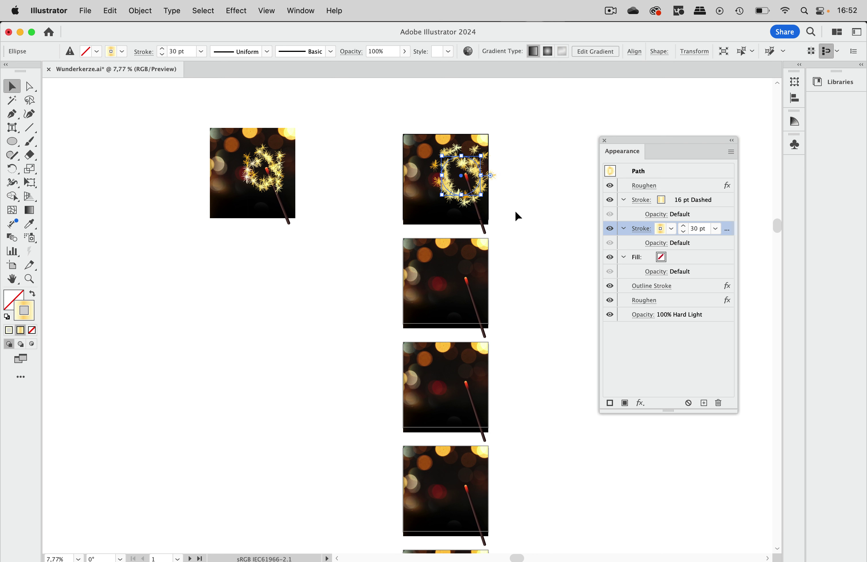
pyautogui.scroll(-2, 516, 211)
pyautogui.hscroll(1, 516, 211)
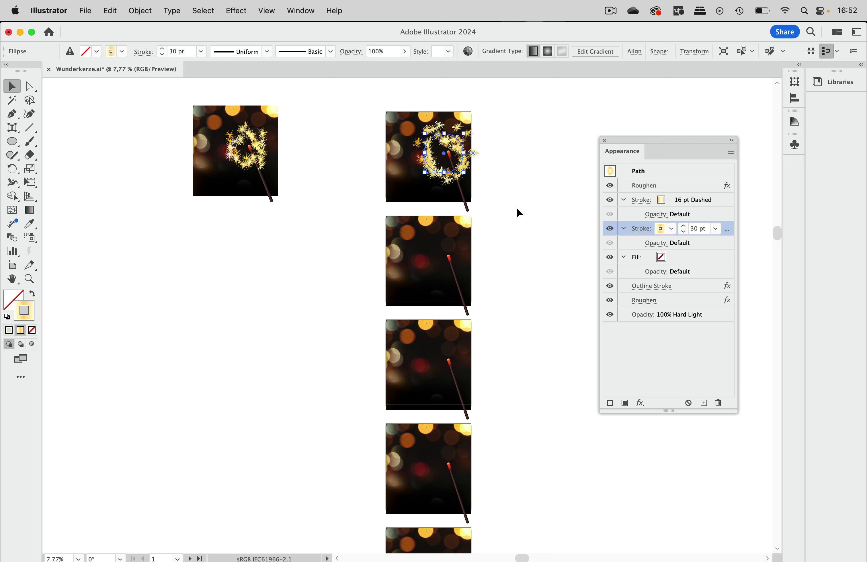
pyautogui.scroll(-10, 518, 208)
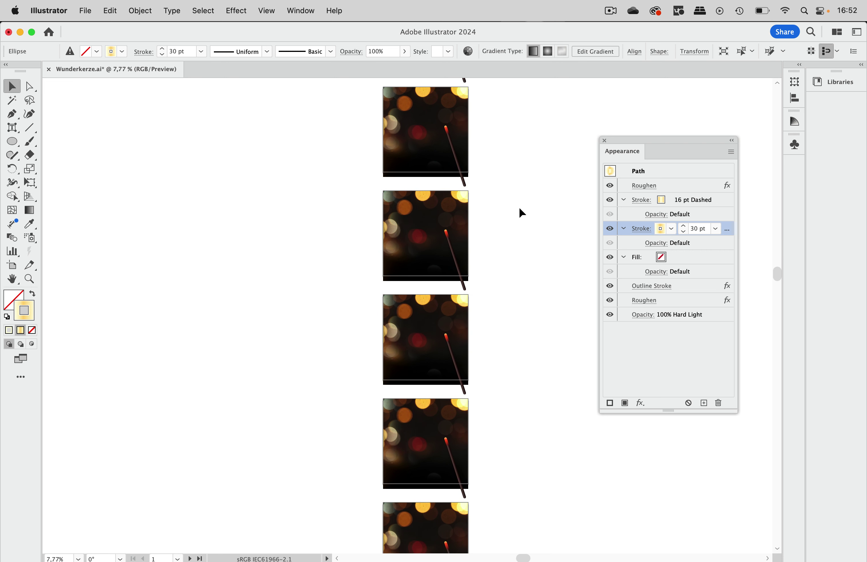
pyautogui.scroll(-15, 520, 208)
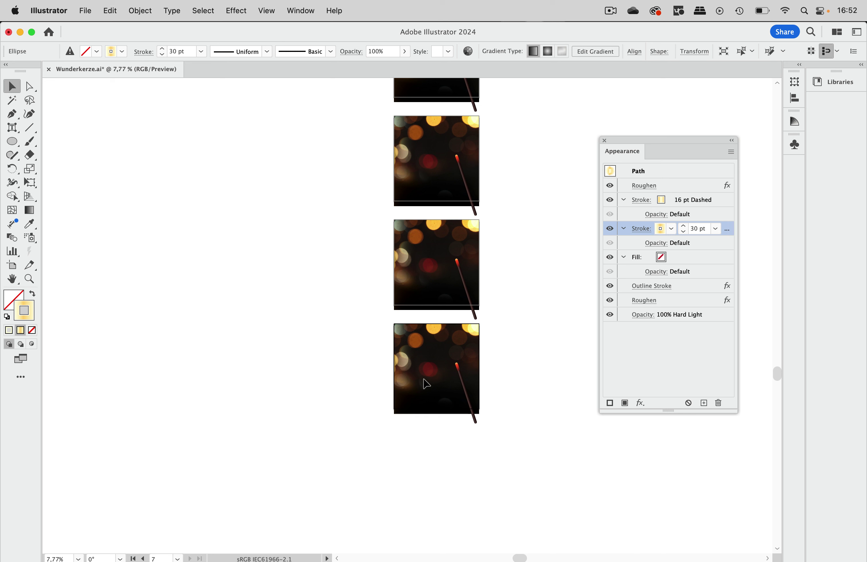
pyautogui.click(426, 383)
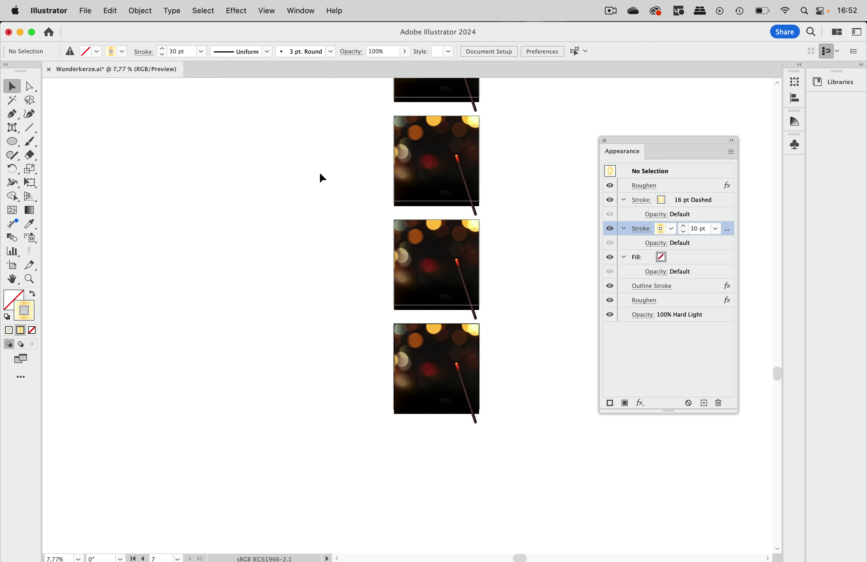
# Paste the sparkler ring in place on the last artboard and deselect it
pyautogui.click(111, 11)
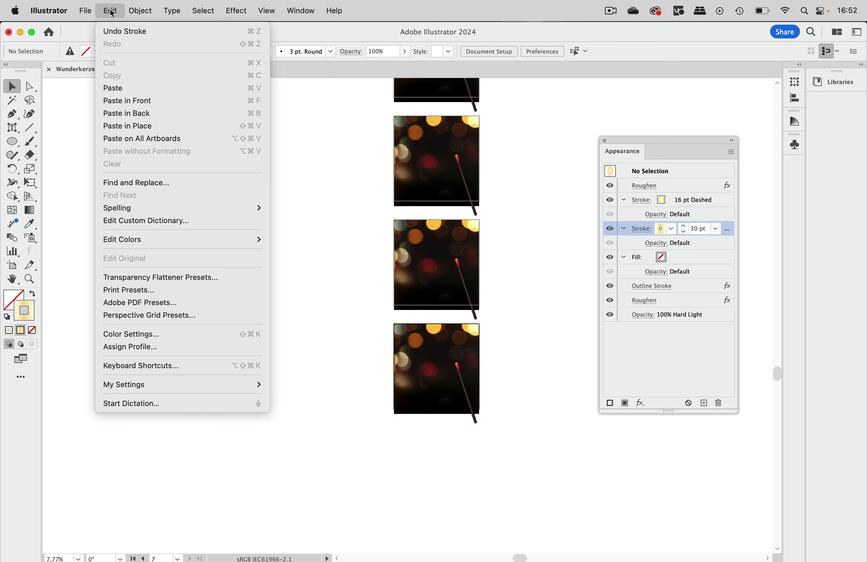
pyautogui.click(139, 124)
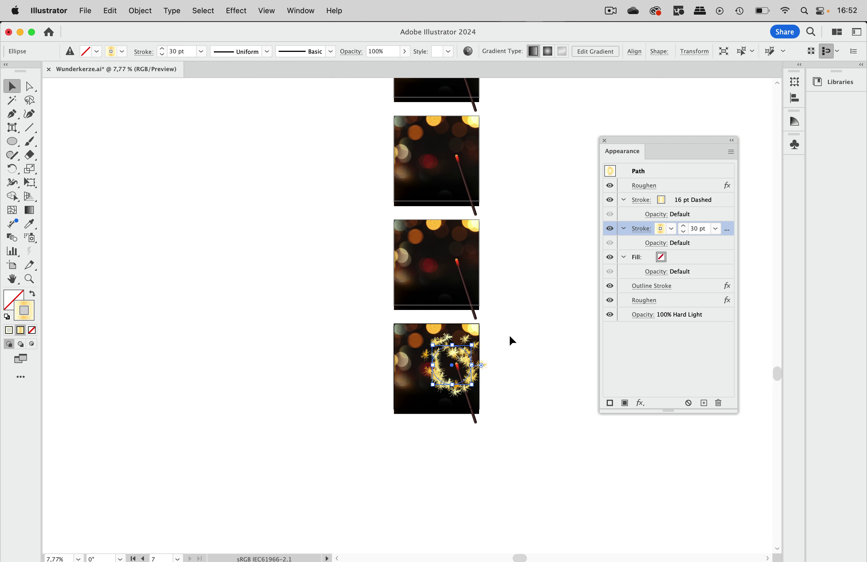
pyautogui.click(509, 334)
# Select the top and bottom artboards' sparkler rings and make a blend between them
pyautogui.press('super+alt+0')
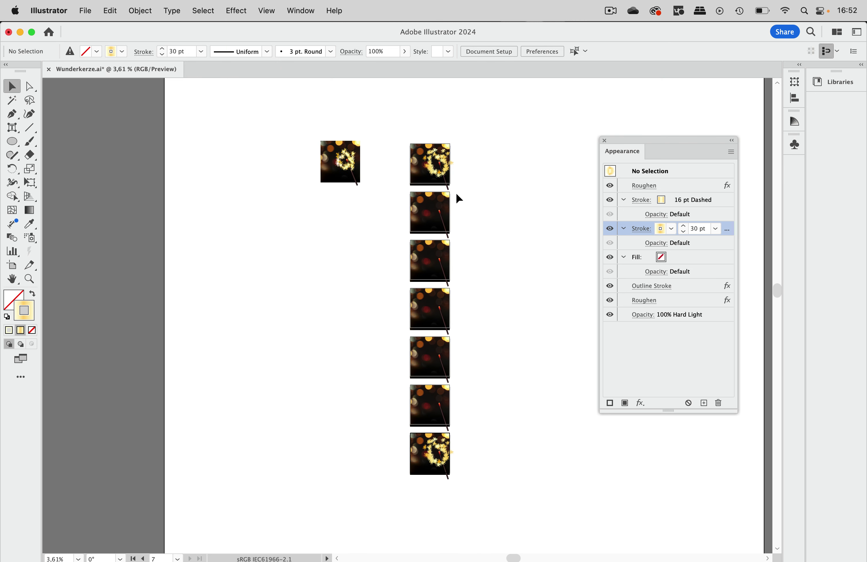
pyautogui.click(439, 168)
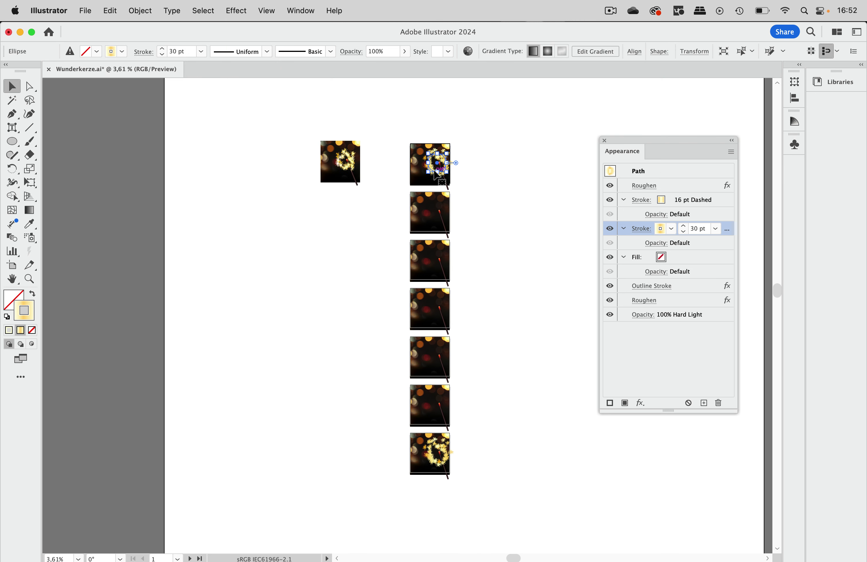
pyautogui.keyDown('shift'); pyautogui.click(434, 453); pyautogui.keyUp('shift')
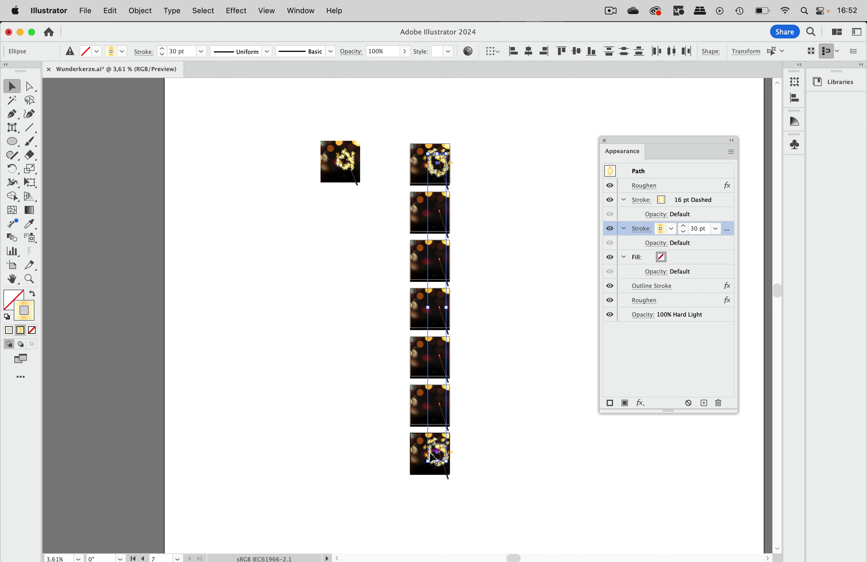
pyautogui.click(141, 11)
pyautogui.moveTo(162, 378)
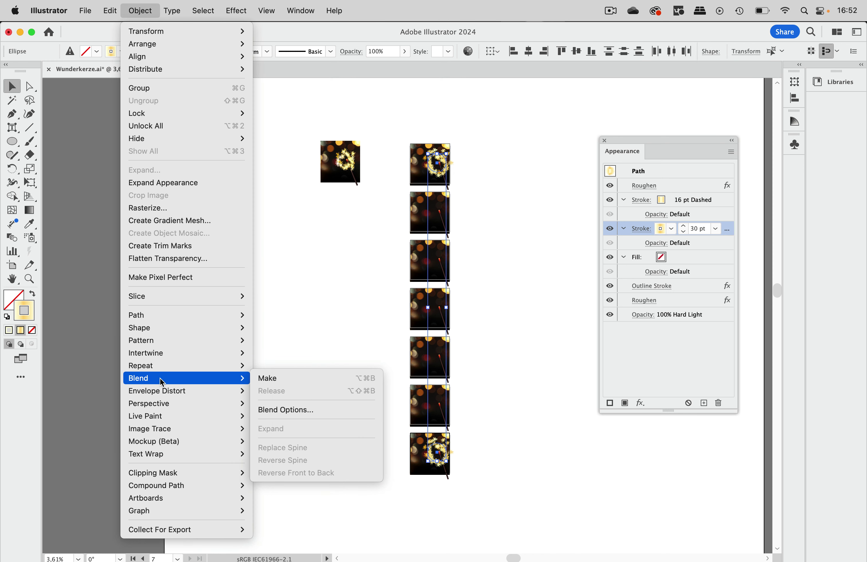
pyautogui.click(289, 381)
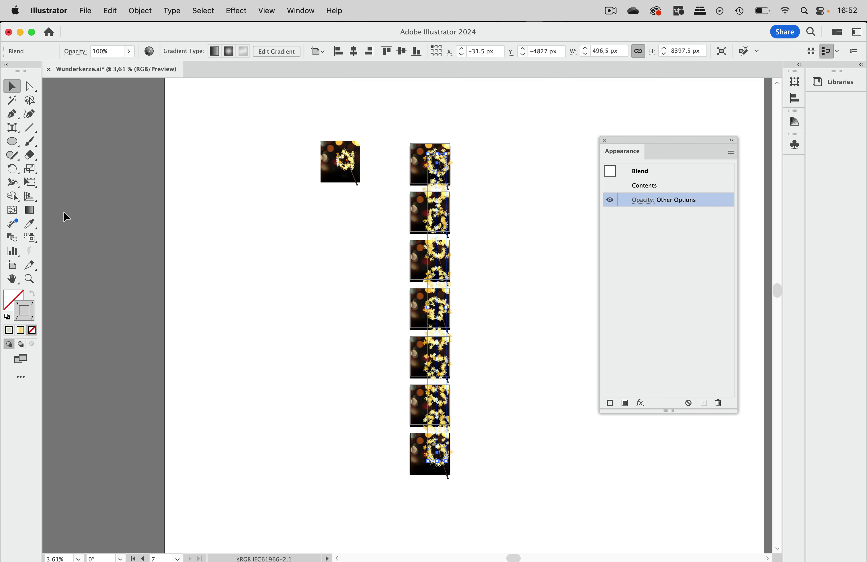
# Set the blend options to Specified Steps with 5 steps
pyautogui.doubleClick(11, 240)
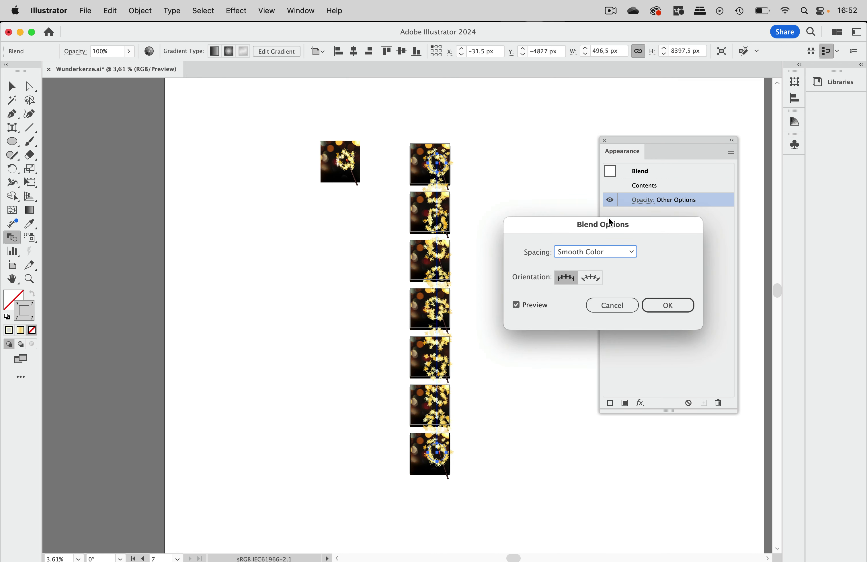
pyautogui.click(601, 255)
pyautogui.click(605, 276)
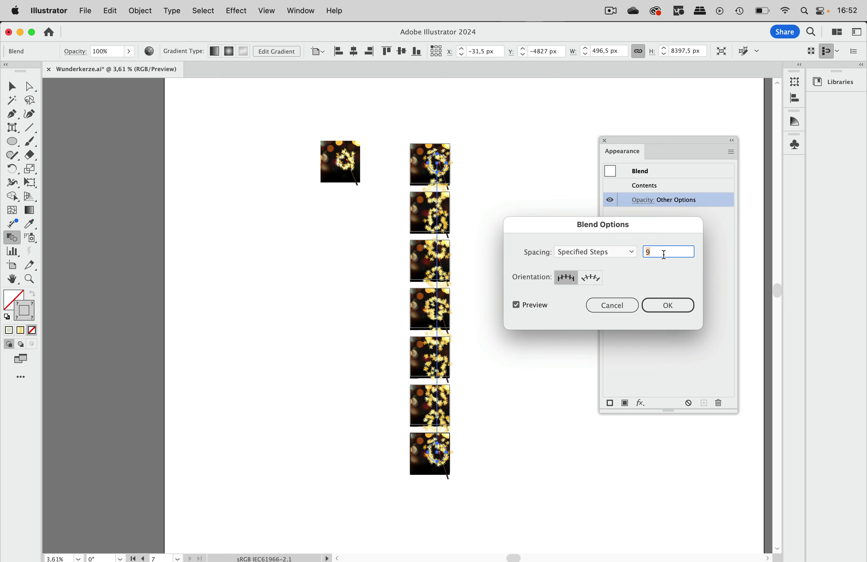
pyautogui.click(668, 305)
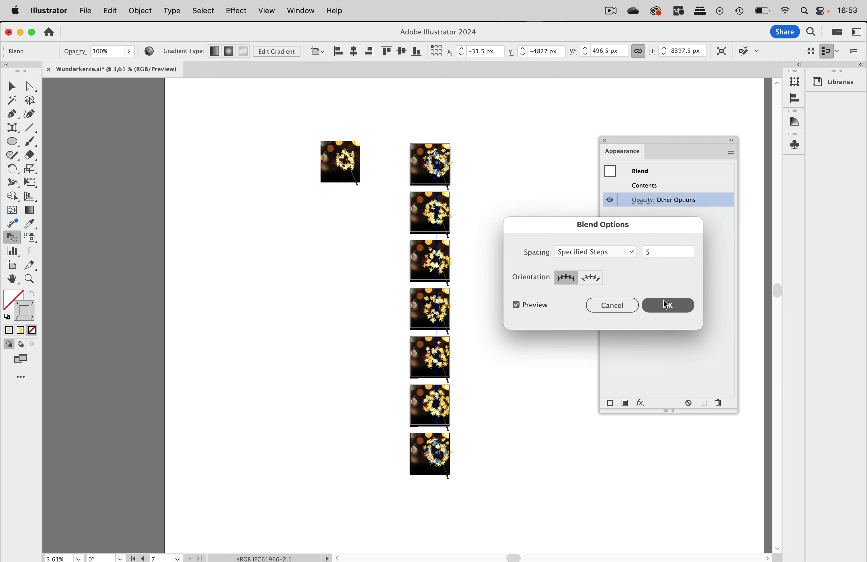
# Deselect the blend with the Selection tool and review the varied spark rings across artboards
pyautogui.scroll(5, 482, 246)
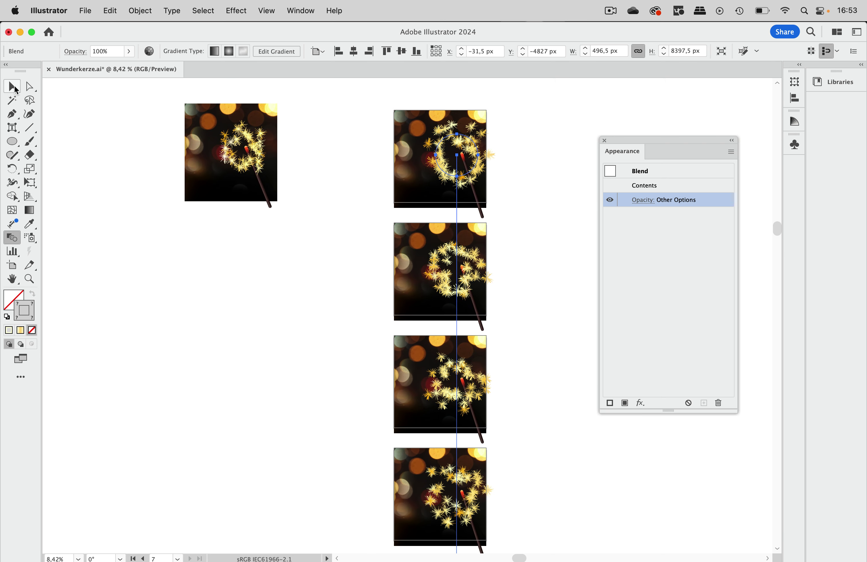
pyautogui.click(12, 86)
pyautogui.scroll(-10, 525, 331)
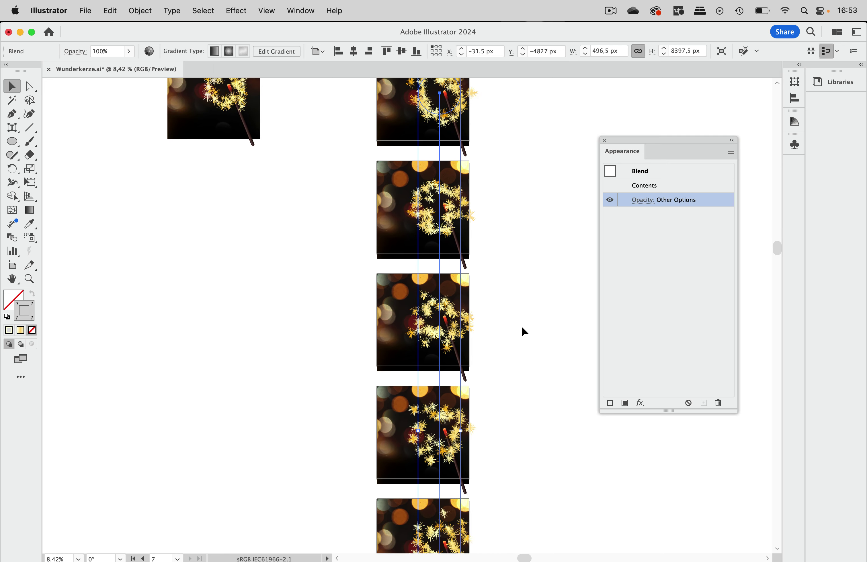
pyautogui.scroll(-6, 522, 325)
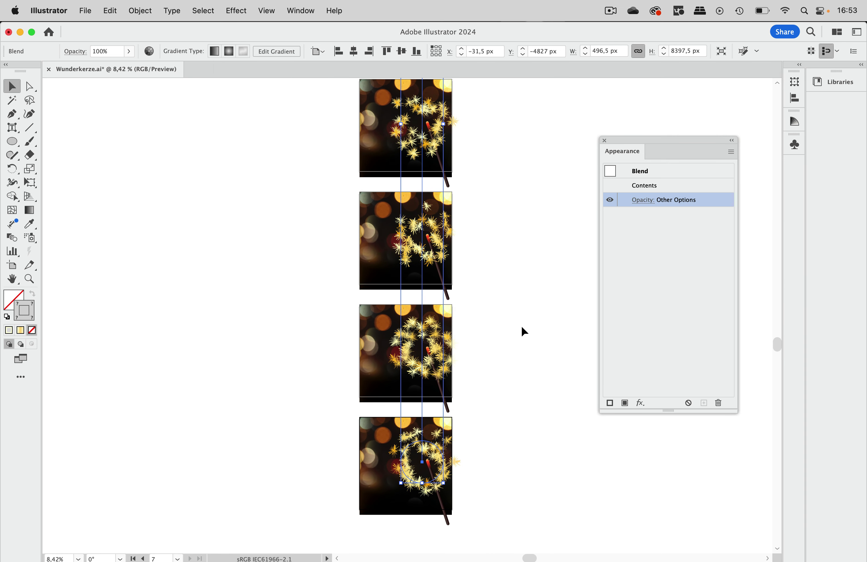
pyautogui.scroll(-5, 496, 400)
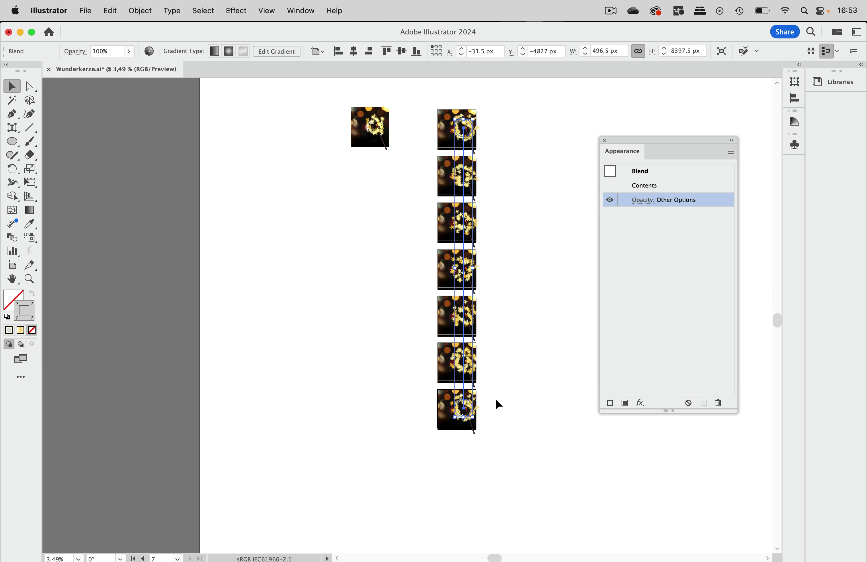
pyautogui.click(480, 258)
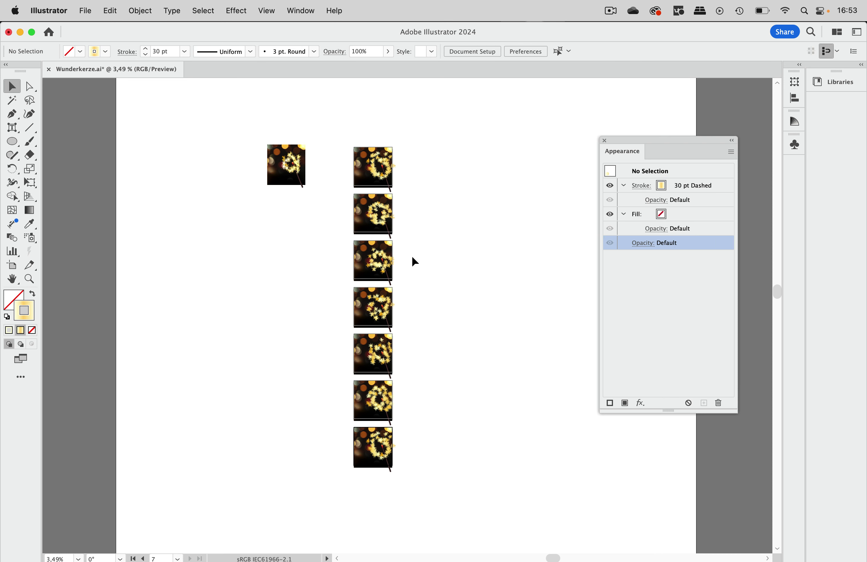
pyautogui.hscroll(4, 412, 255)
pyautogui.scroll(-3, 412, 255)
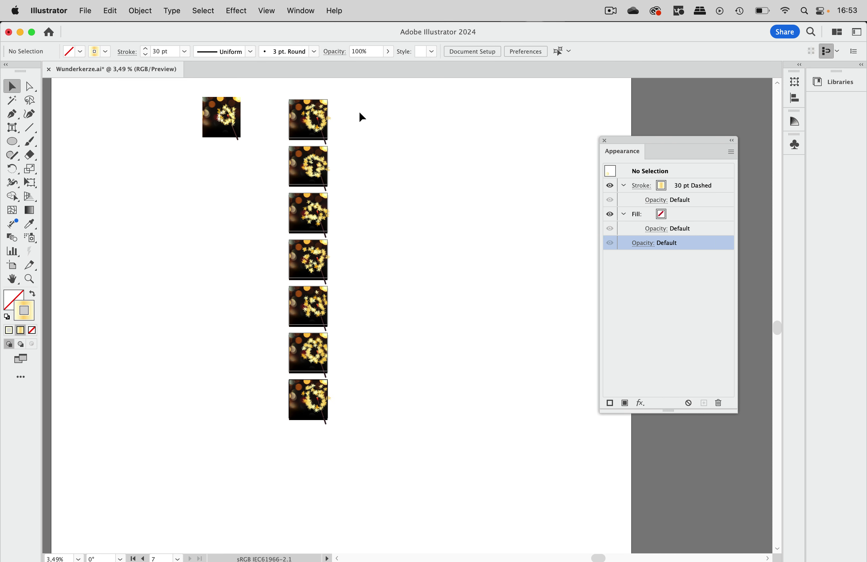
pyautogui.scroll(3, 359, 126)
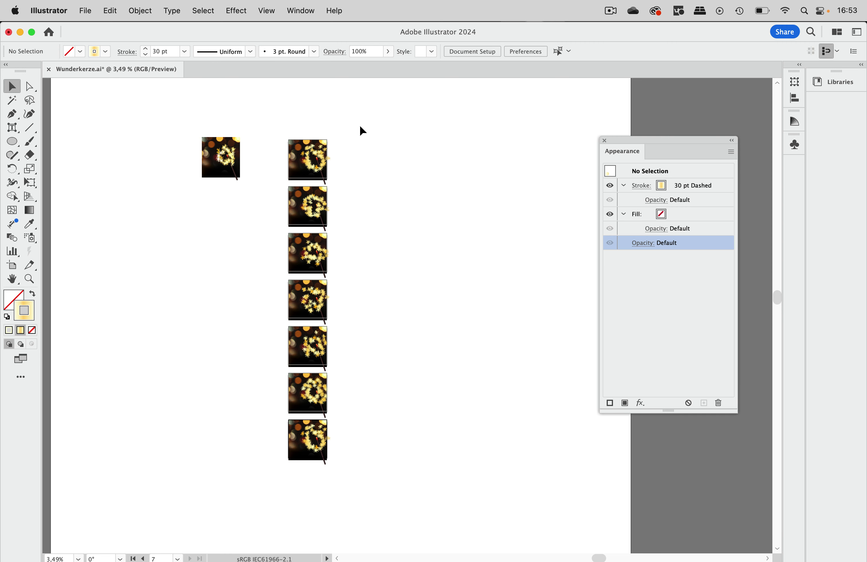
pyautogui.click(308, 13)
# Open GIFStudio and import Artboards 1 through 6 as 0,25 s frames
pyautogui.moveTo(317, 94)
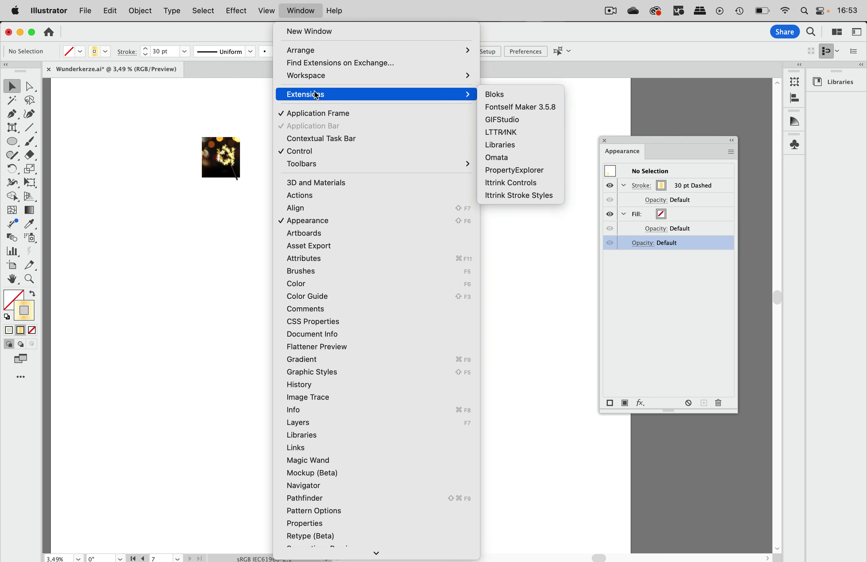
pyautogui.click(525, 119)
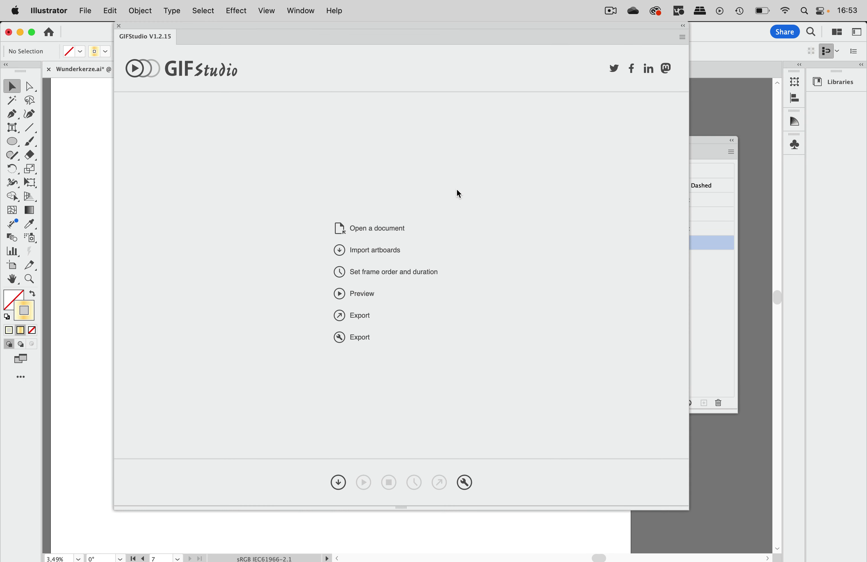
pyautogui.click(337, 483)
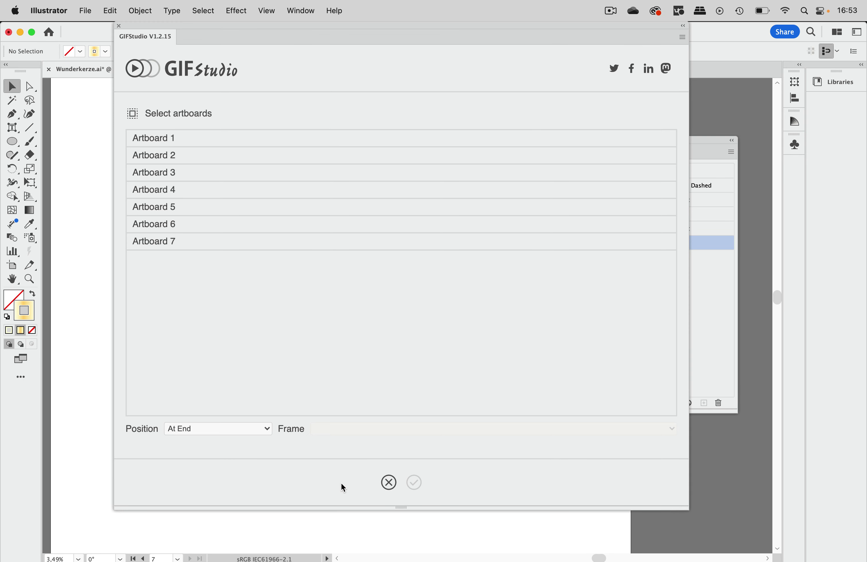
pyautogui.click(203, 137)
pyautogui.keyDown('shift'); pyautogui.click(190, 212); pyautogui.keyUp('shift')
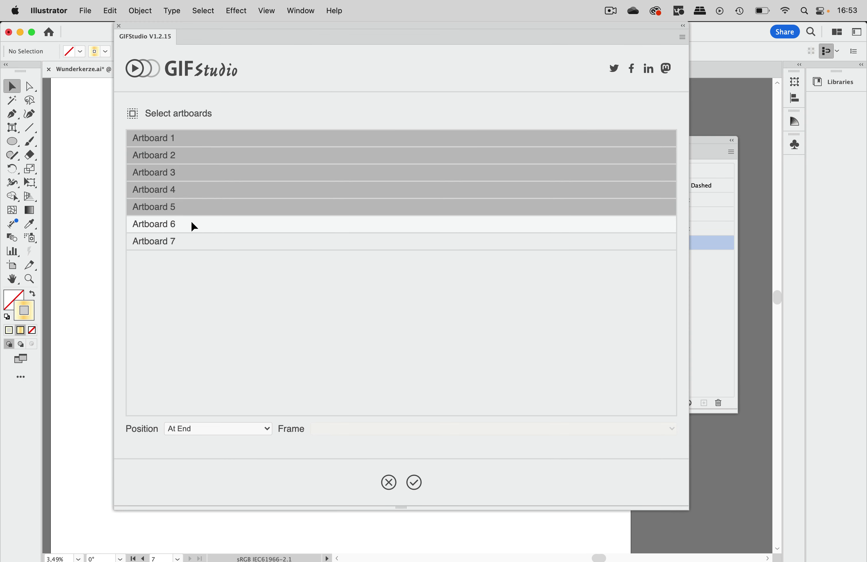
pyautogui.keyDown('shift'); pyautogui.click(191, 221); pyautogui.keyUp('shift')
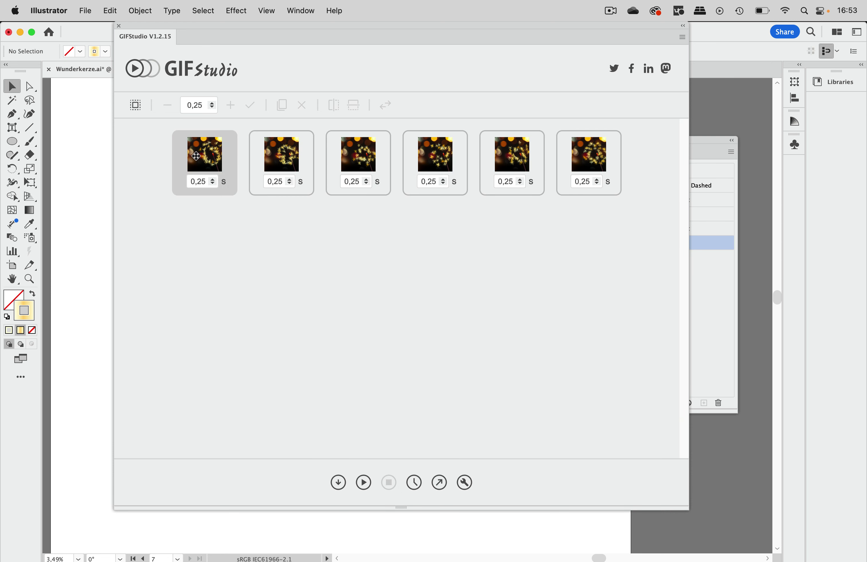
# Select all six frames, set their duration to 0,1 s, and play the preview
pyautogui.click(188, 164)
pyautogui.click(590, 176)
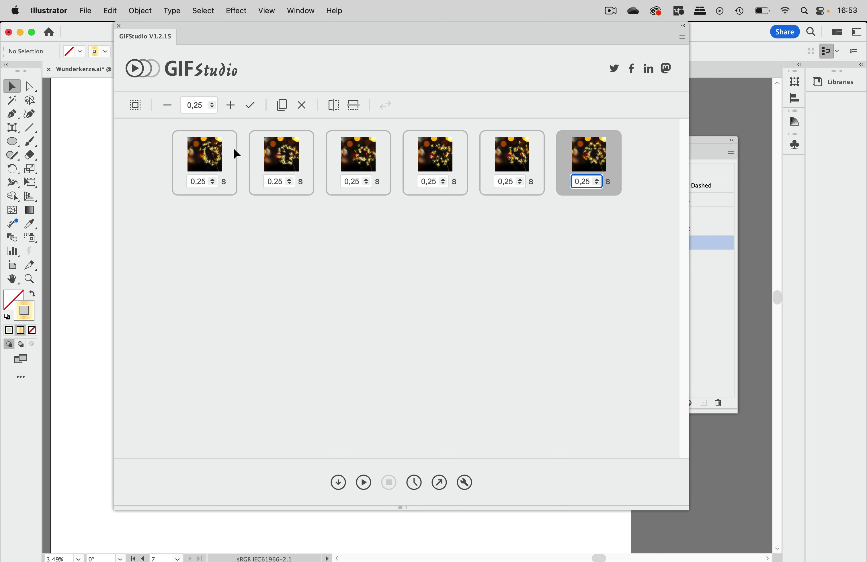
pyautogui.click(215, 156)
pyautogui.keyDown('shift'); pyautogui.click(600, 148); pyautogui.keyUp('shift')
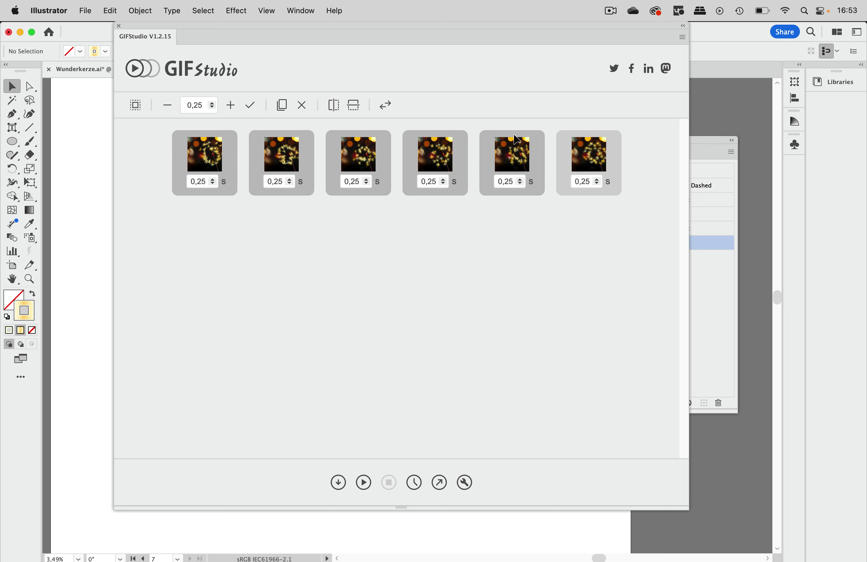
pyautogui.click(202, 106)
pyautogui.moveTo(201, 105); pyautogui.dragTo(195, 104)
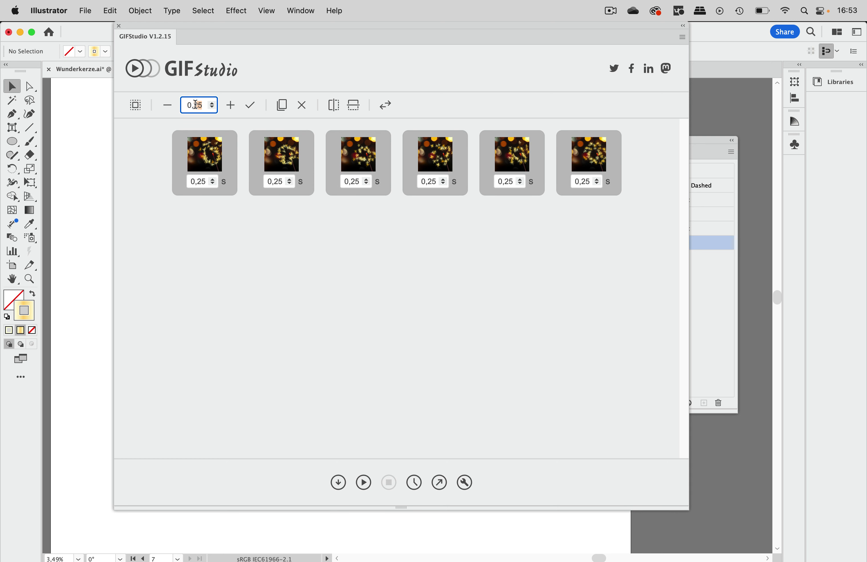
pyautogui.write('1')
pyautogui.click(251, 106)
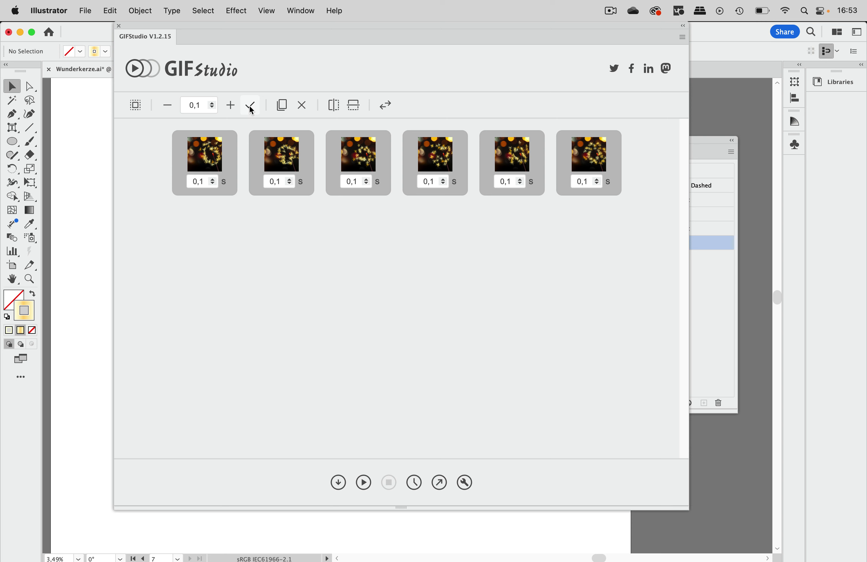
pyautogui.click(364, 482)
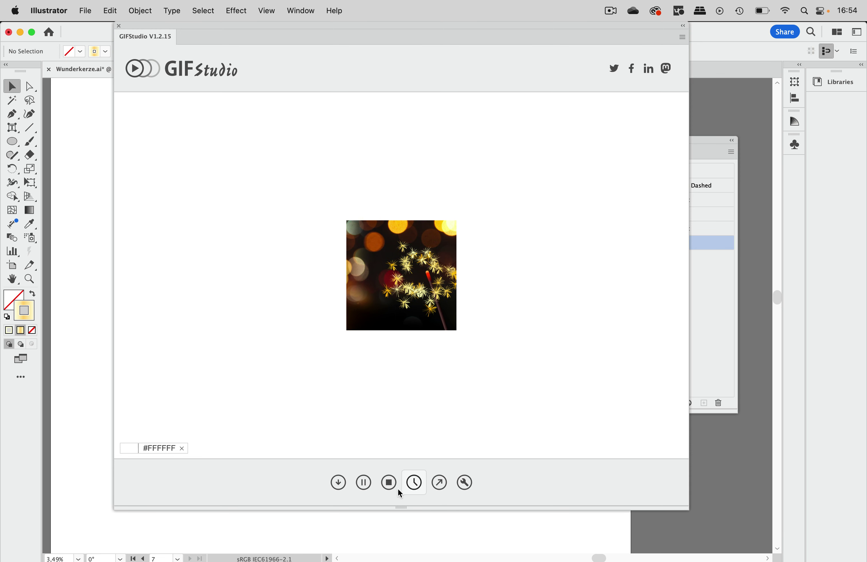
# Export the animation as Wunderkerze.gif to the Desktop with default export options
pyautogui.click(439, 484)
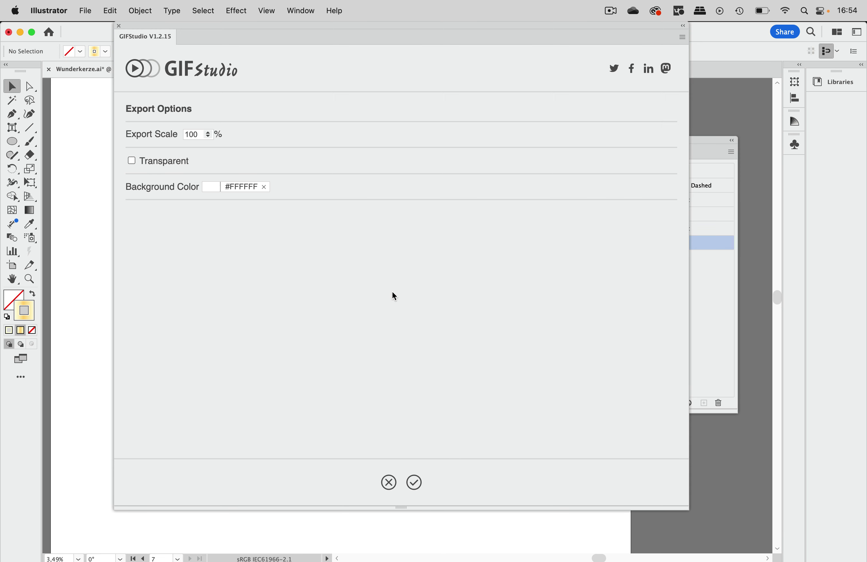
pyautogui.click(413, 484)
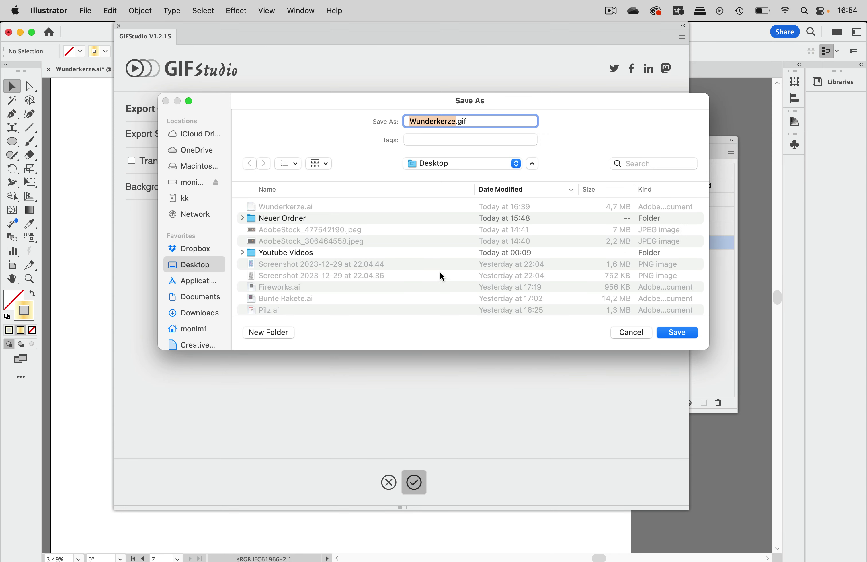
pyautogui.click(676, 333)
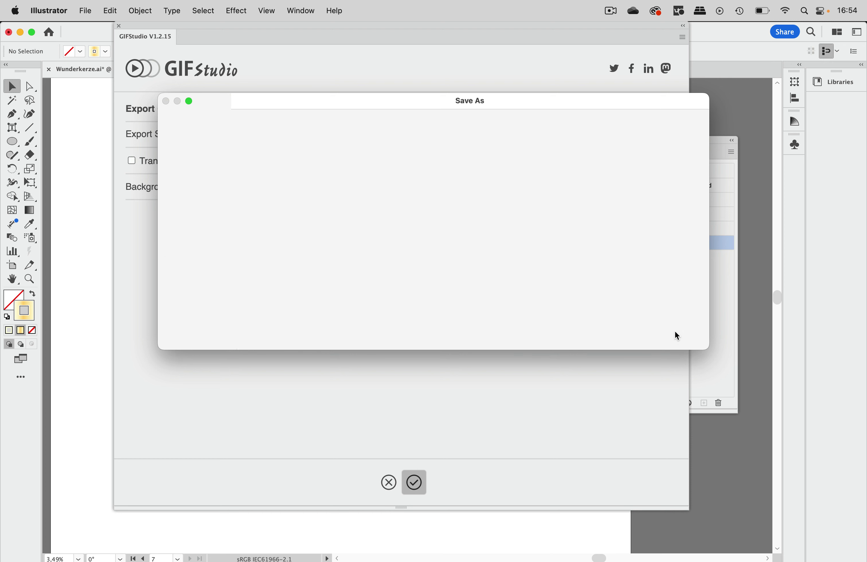